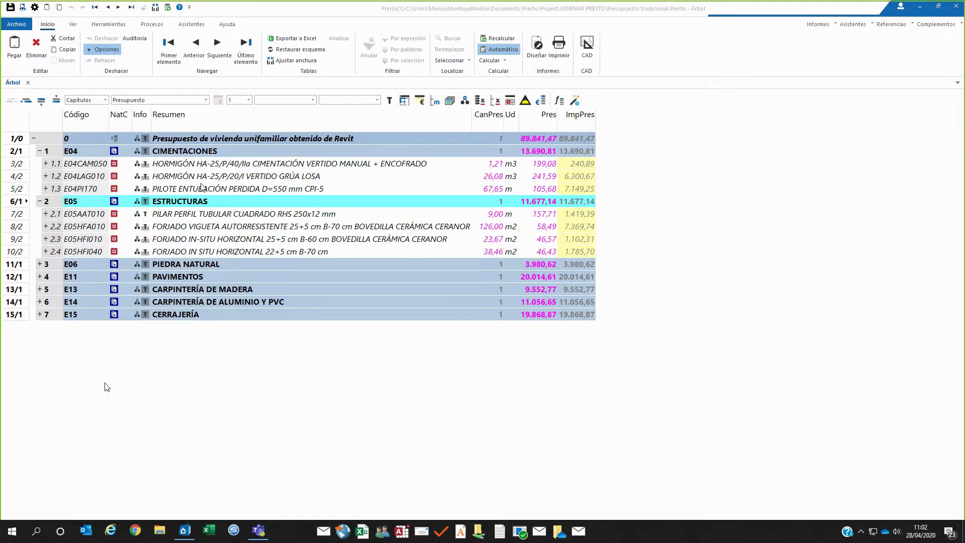
Show the measurements pane and review the lines of the E04CAM050 concrete item, the RHS pillar item and the slab items under ESTRUCTURAS.
left_click(435, 100)
left_click(212, 164)
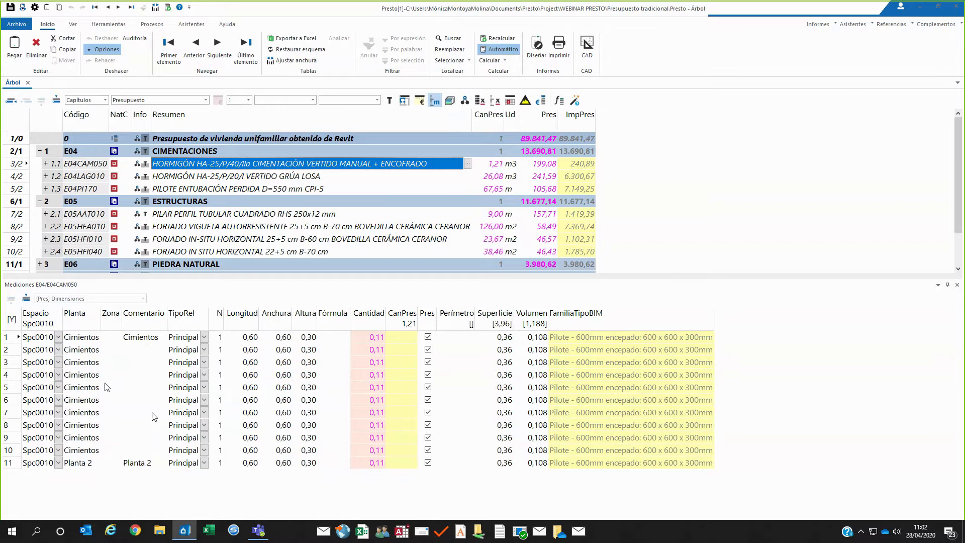
left_click(185, 221)
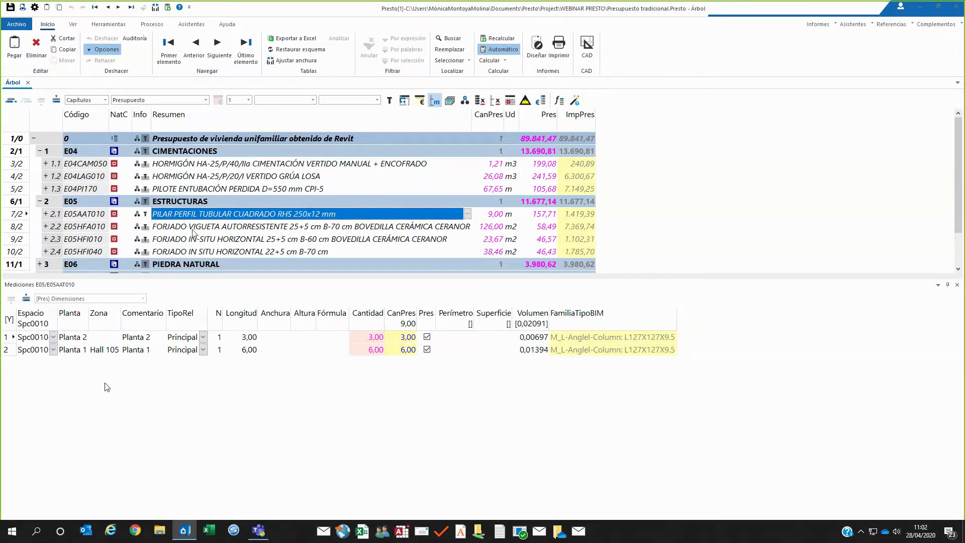
left_click(193, 228)
key("Down")
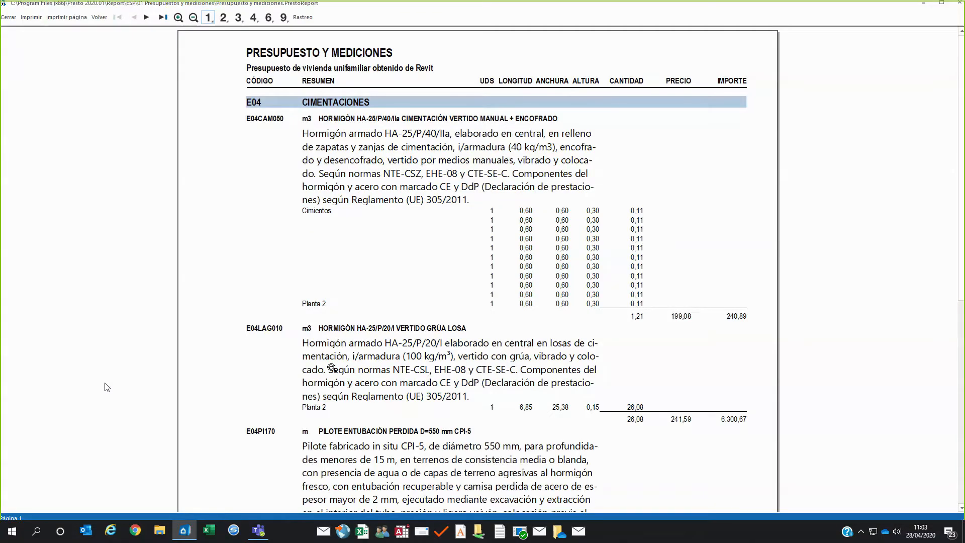
Review the measurement lines of the CIMENTACIONES chapter in the budget and measurements report, and close the preview.
scroll(332, 368, "down", 5)
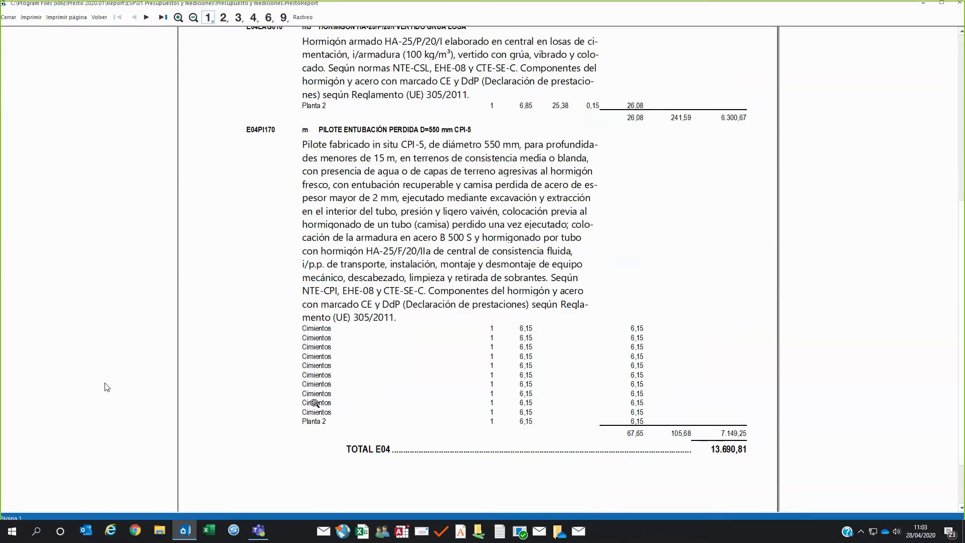
scroll(323, 380, "up", 3)
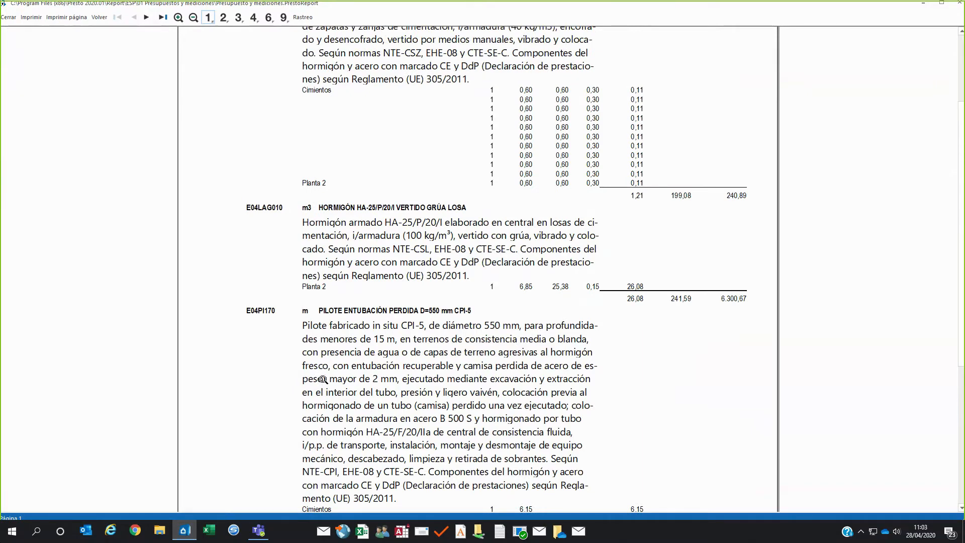
scroll(323, 380, "up", 2)
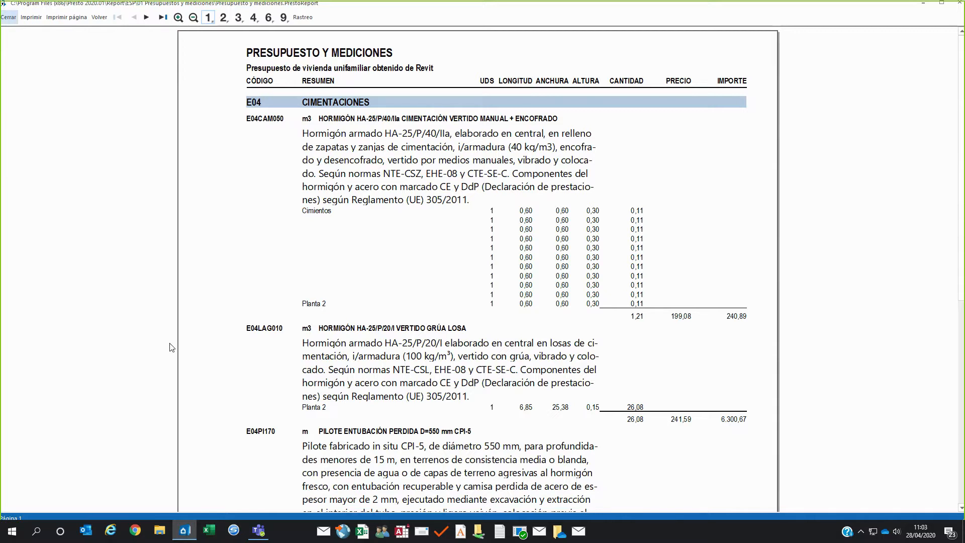
key("Escape")
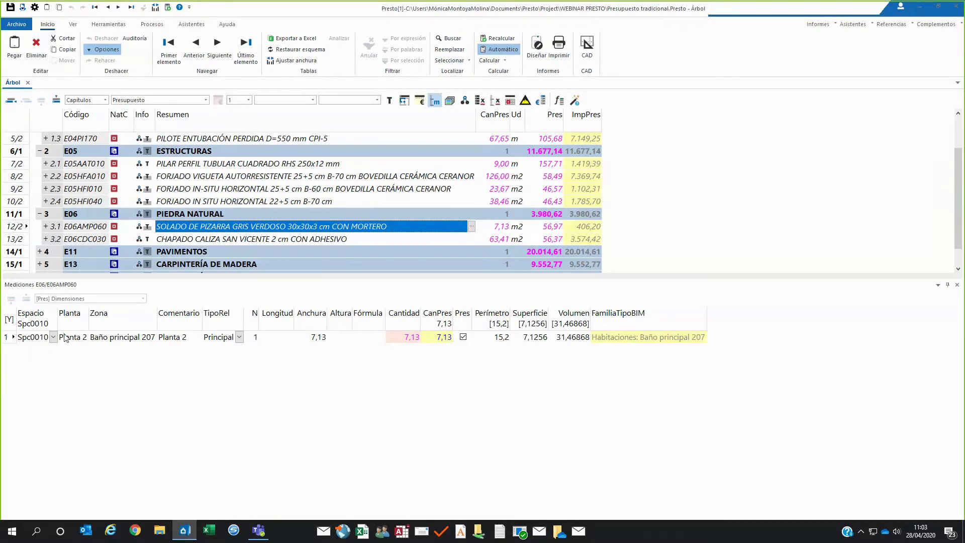
Clear the Espacio value from the measurement lines of the RHS 250x12 mm pillar item and undo the deletion.
scroll(190, 201, "up", 4)
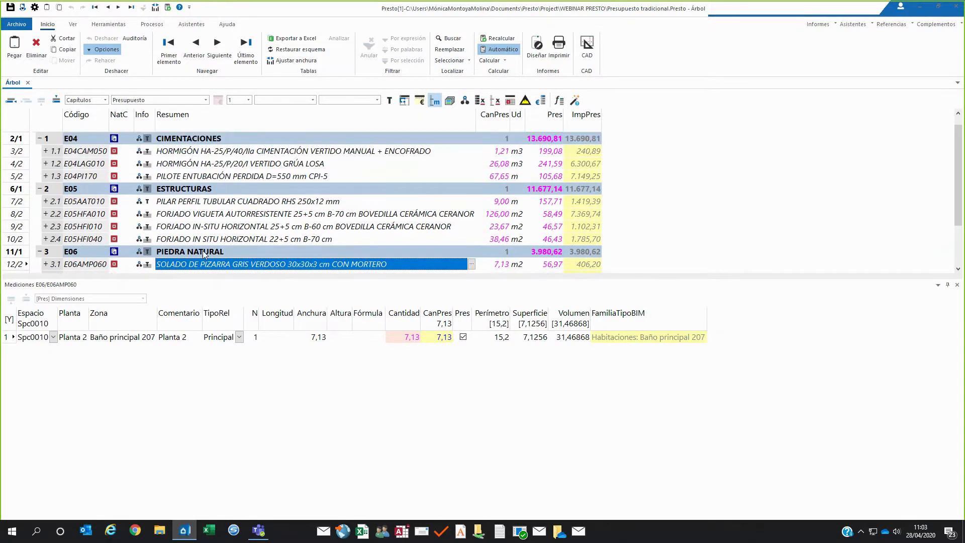
left_click(185, 215)
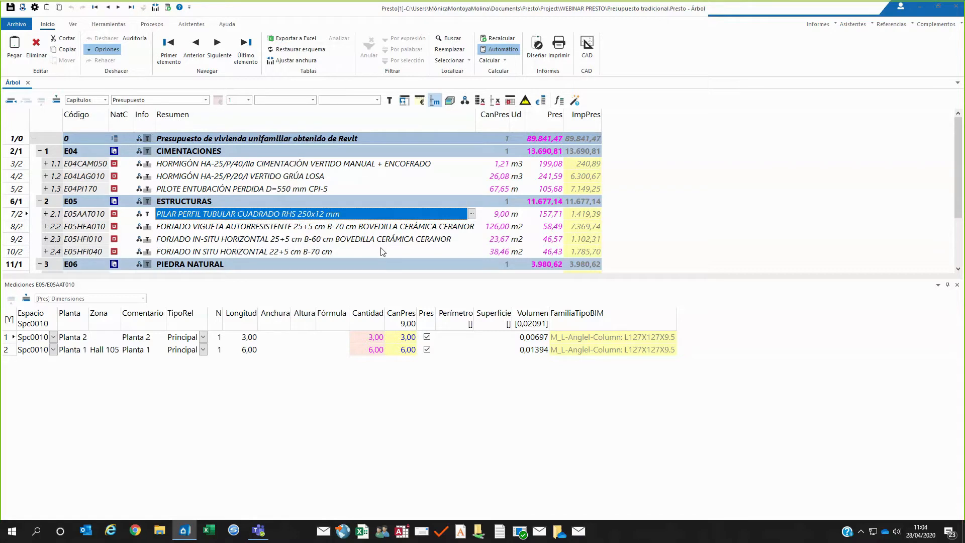
left_click(40, 321)
key("Delete")
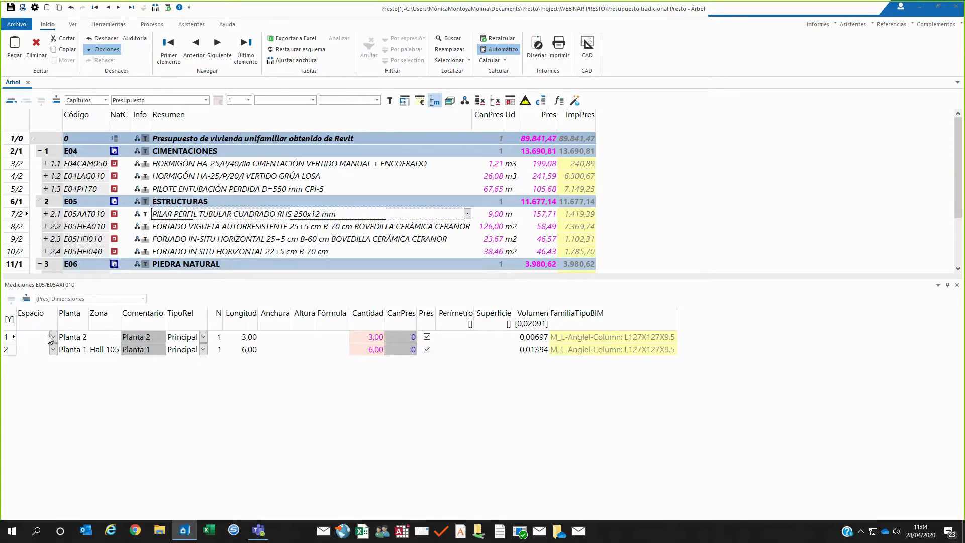
key("ctrl+z")
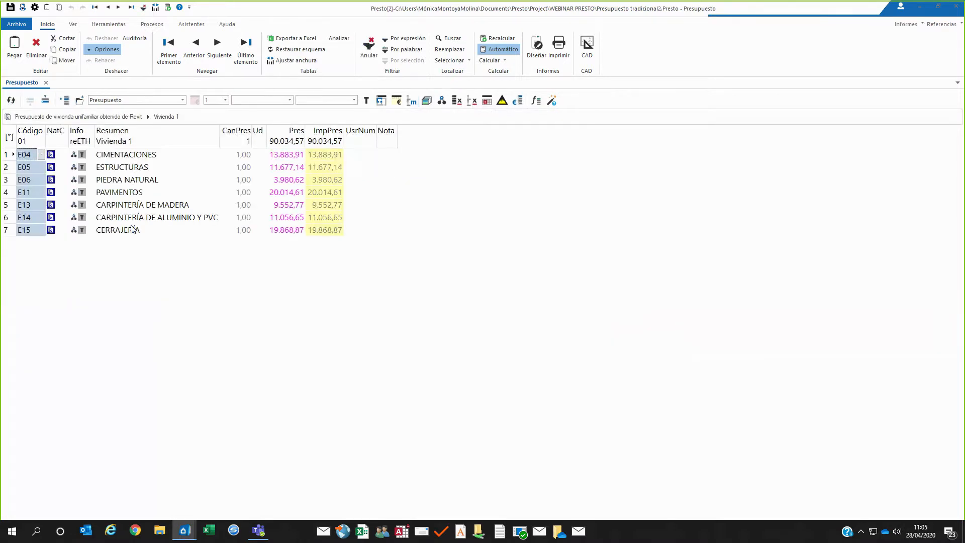
Examine how Presupuesto tradicional2 is divided into Vivienda 1 and Vivienda 2, close it and return to the Presupuesto tradicional tree.
double_click(130, 169)
double_click(149, 141)
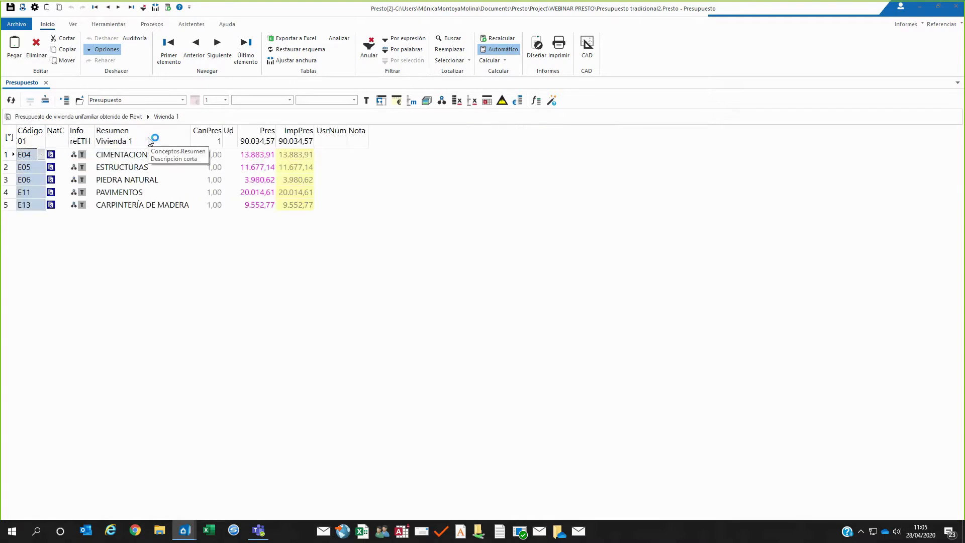
left_click(148, 137)
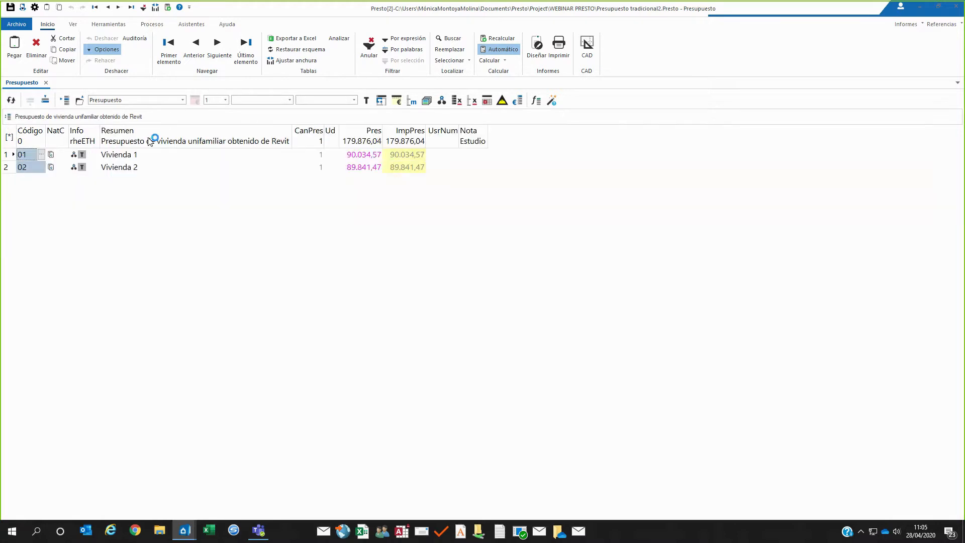
left_click(129, 165)
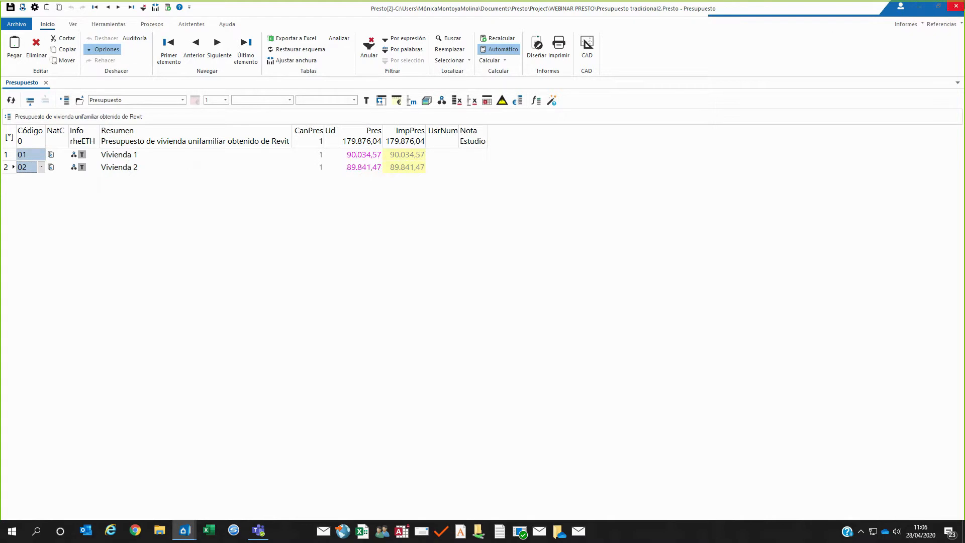
left_click(956, 6)
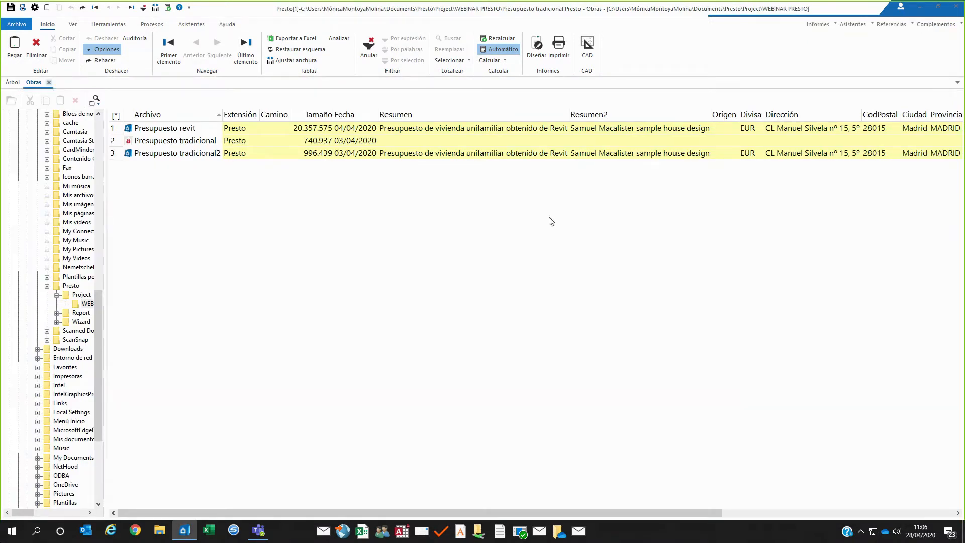
key("Escape")
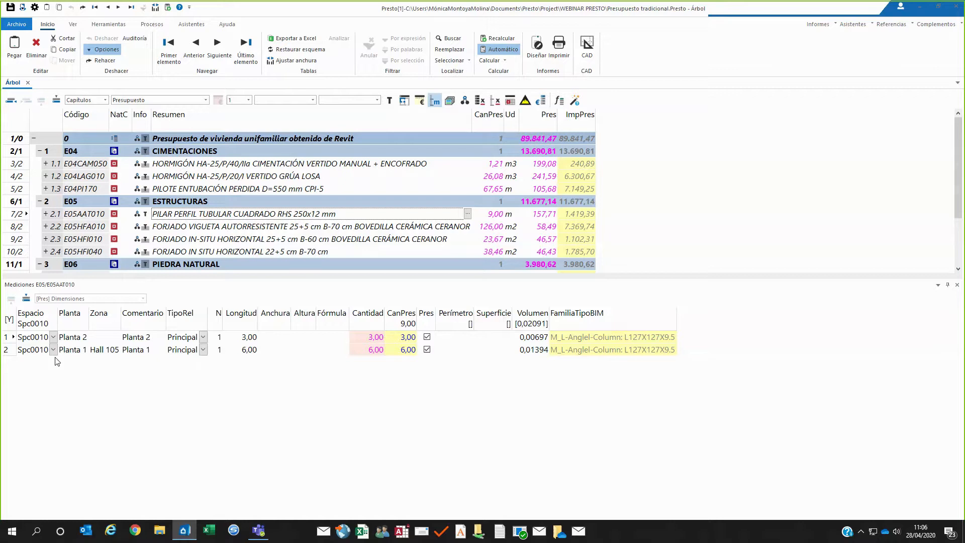
Open the Espacios list beside the budget tree and set the summary of space Spc0010 to Zona A.
left_click(74, 25)
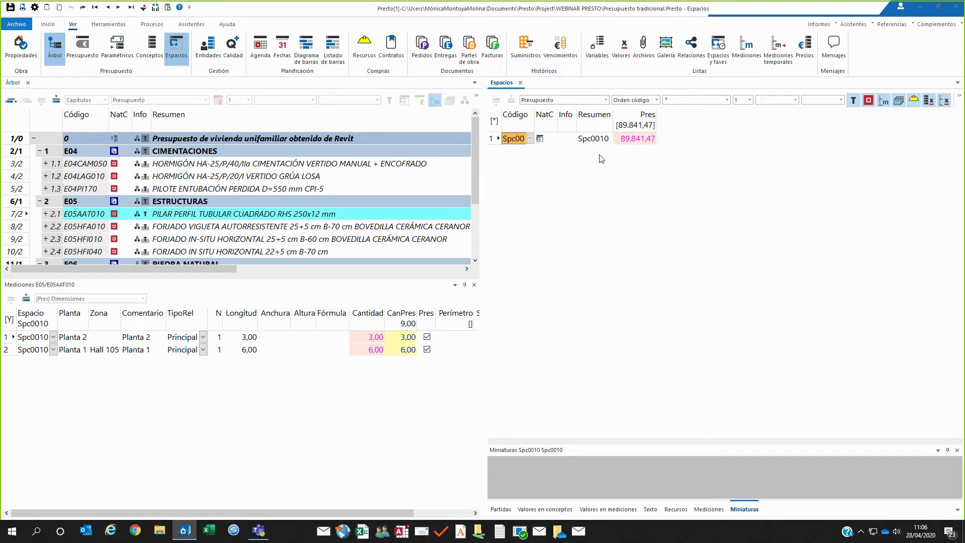
left_click(601, 139)
type("Z")
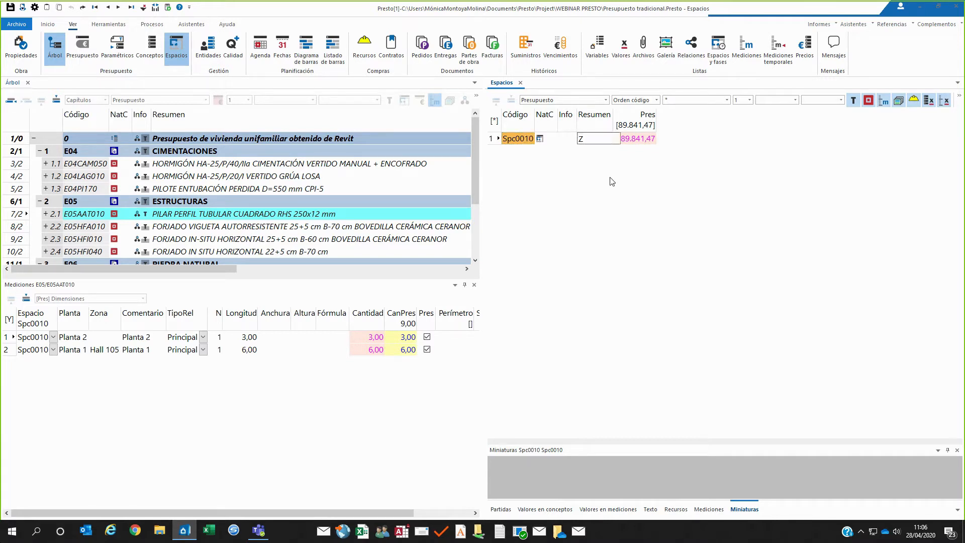
type("ona A")
key("Return")
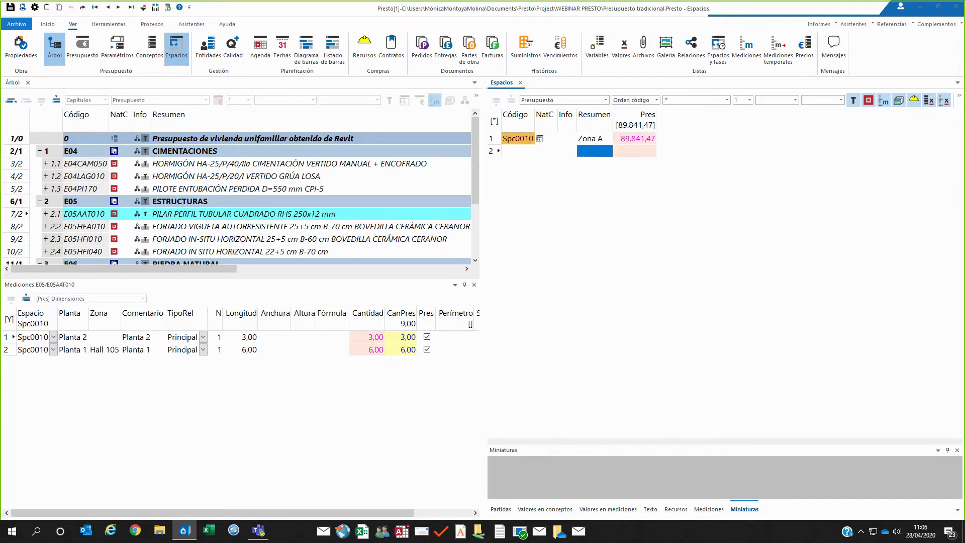
Add a second space with the suggested code Spc0020 and the summary Zona B.
left_click(523, 152)
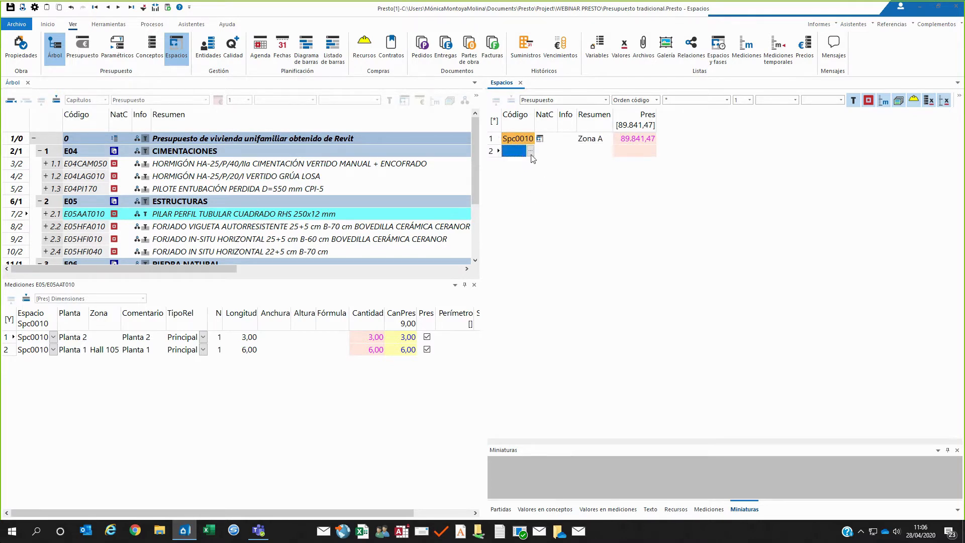
left_click(530, 151)
left_click(533, 215)
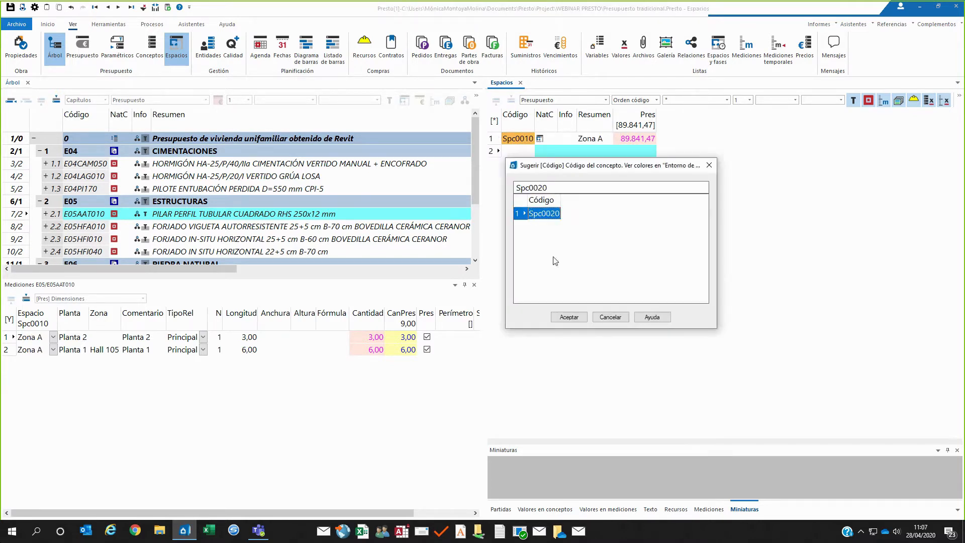
left_click(568, 317)
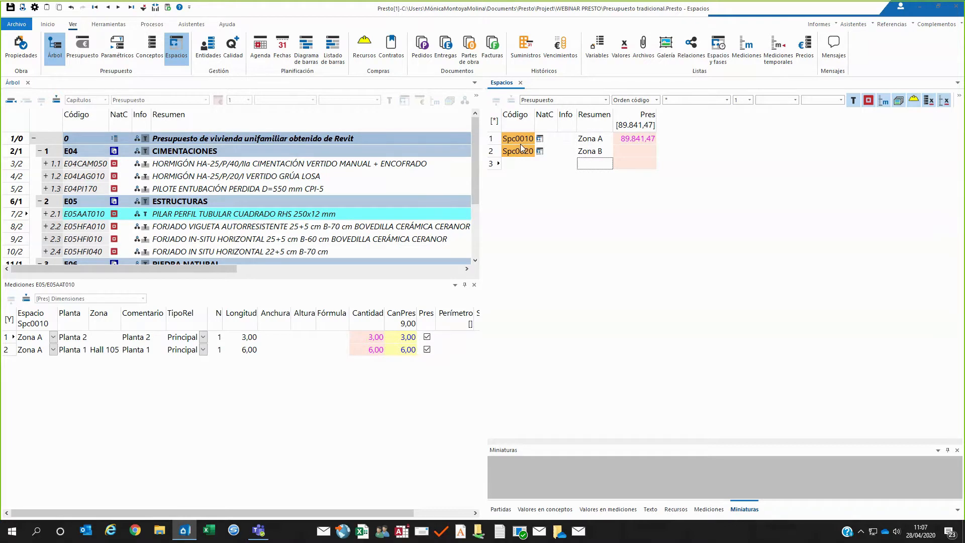
Change the space codes to ZA for Zona A and ZB for Zona B.
left_click(520, 143)
type("ZA")
key("Return")
left_click(531, 155)
type("ZB")
key("Return")
Assign measurement lines 6 to 11 of the E04CAM050 foundation concrete item to Zona B.
left_click(138, 166)
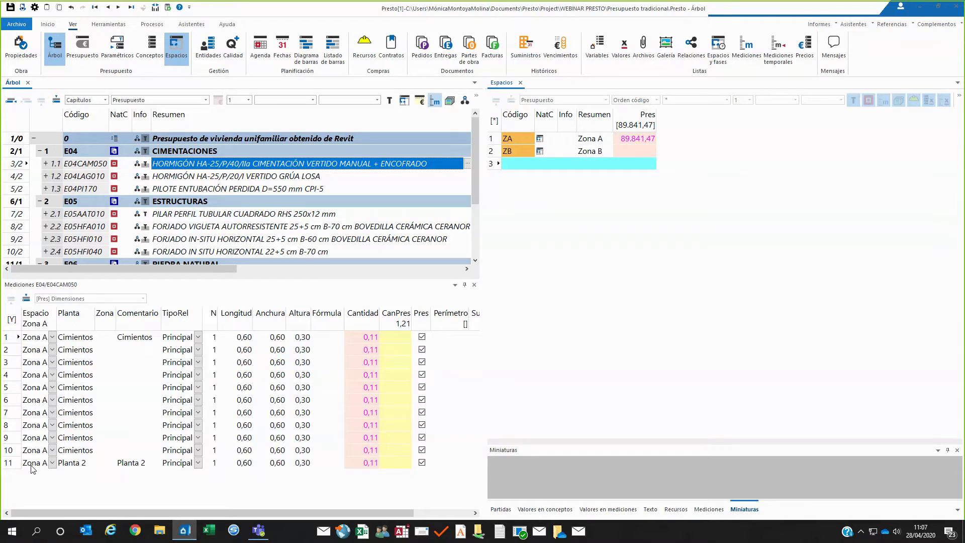
left_click_drag(32, 469, 41, 402)
left_click(53, 400)
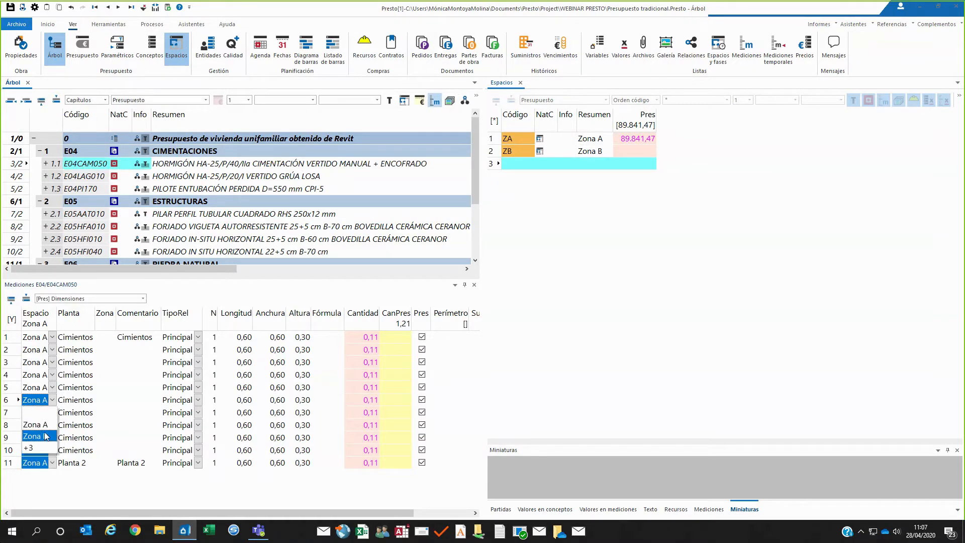
left_click(45, 436)
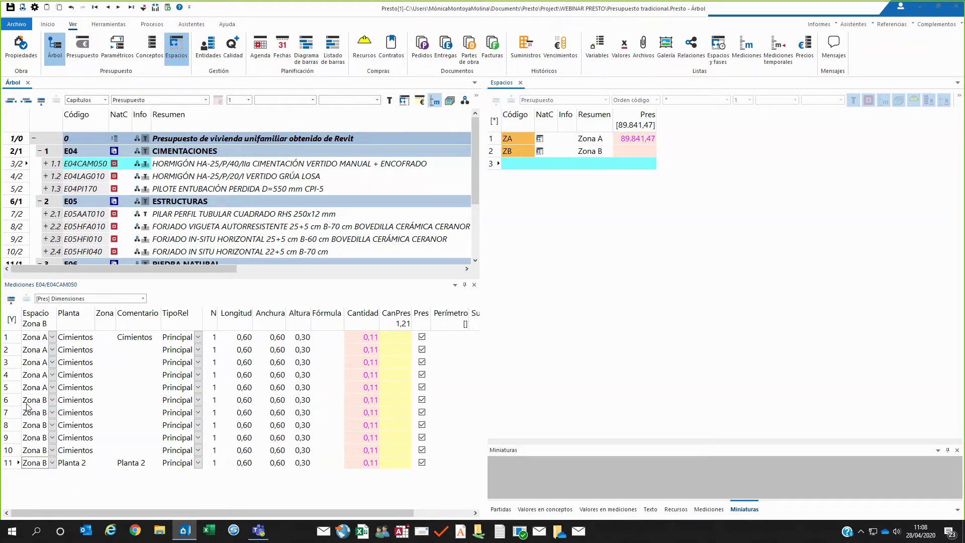
left_click(33, 465)
Split the E04LAG010 slab concrete measurement line by a length of 0,5 and assign the new line to Zona B.
left_click(169, 179)
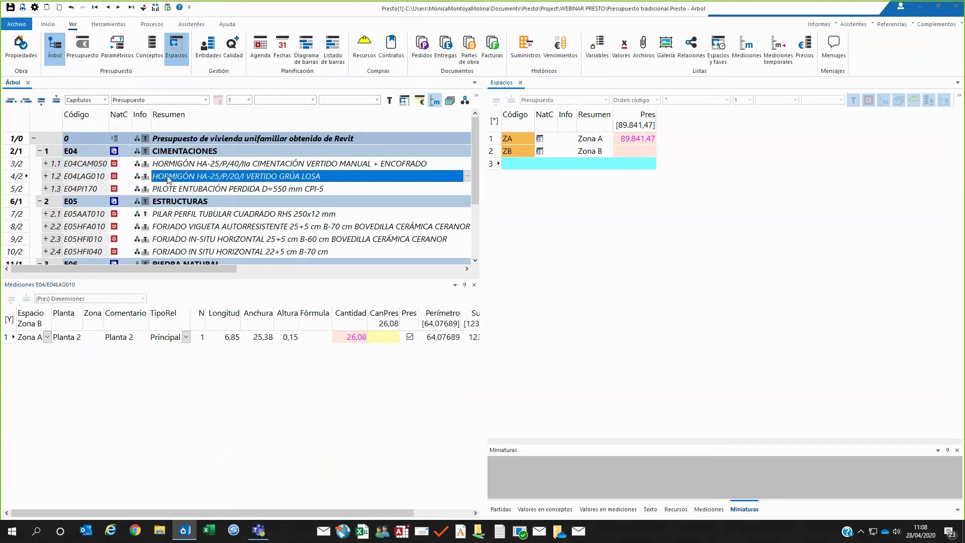
left_click(173, 415)
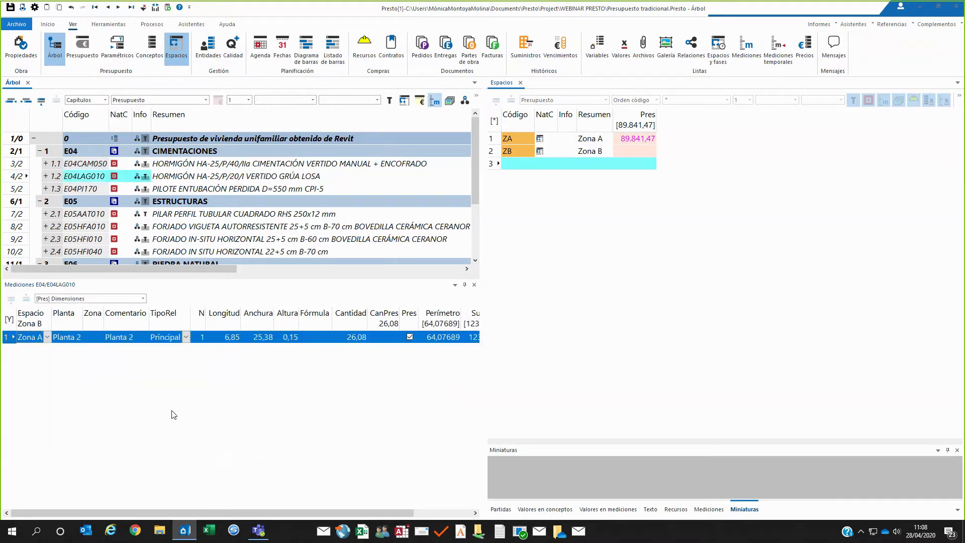
left_click(207, 360)
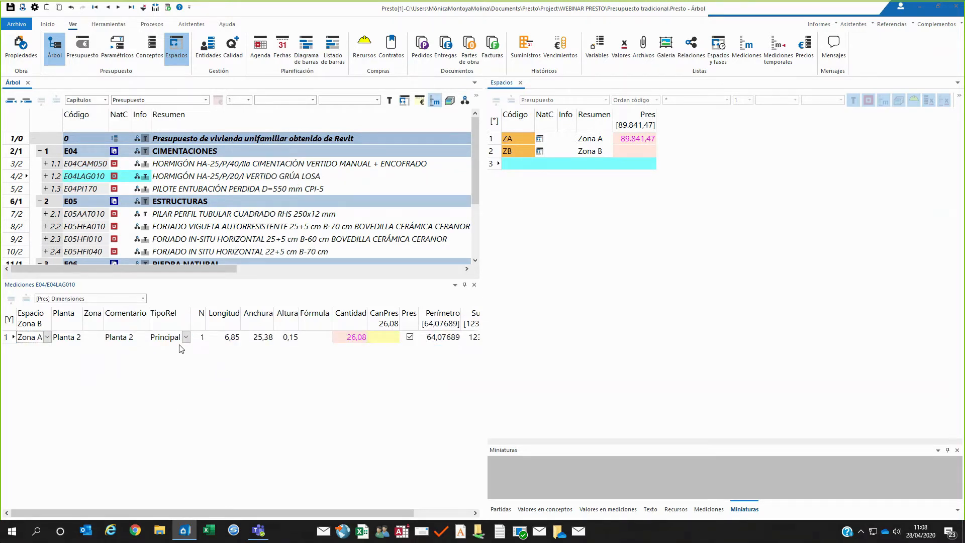
left_click(12, 338)
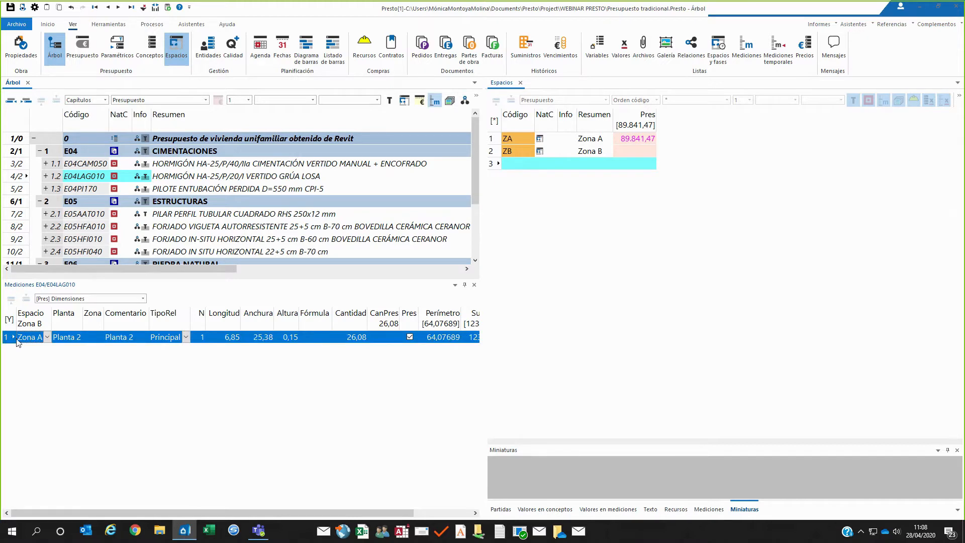
right_click(119, 341)
left_click(146, 330)
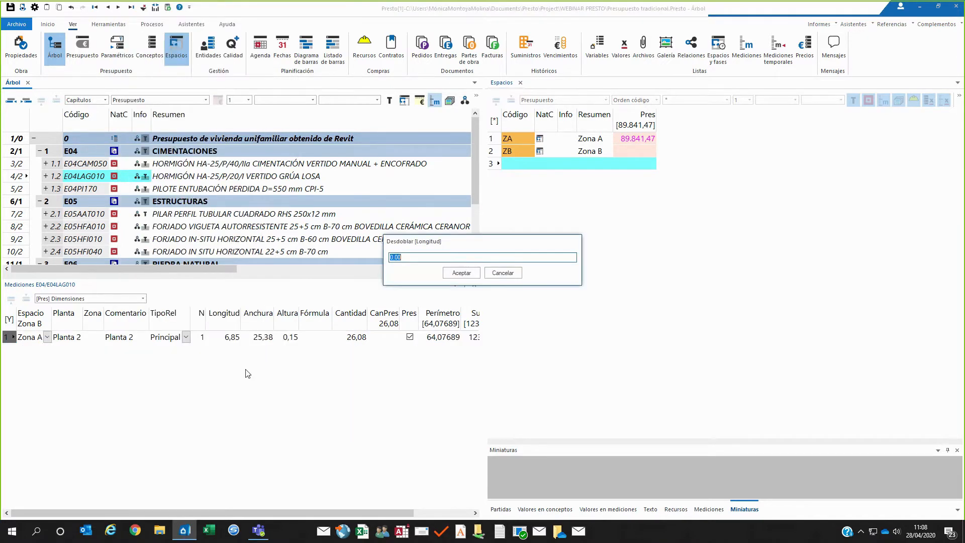
type("0,5")
key("Return")
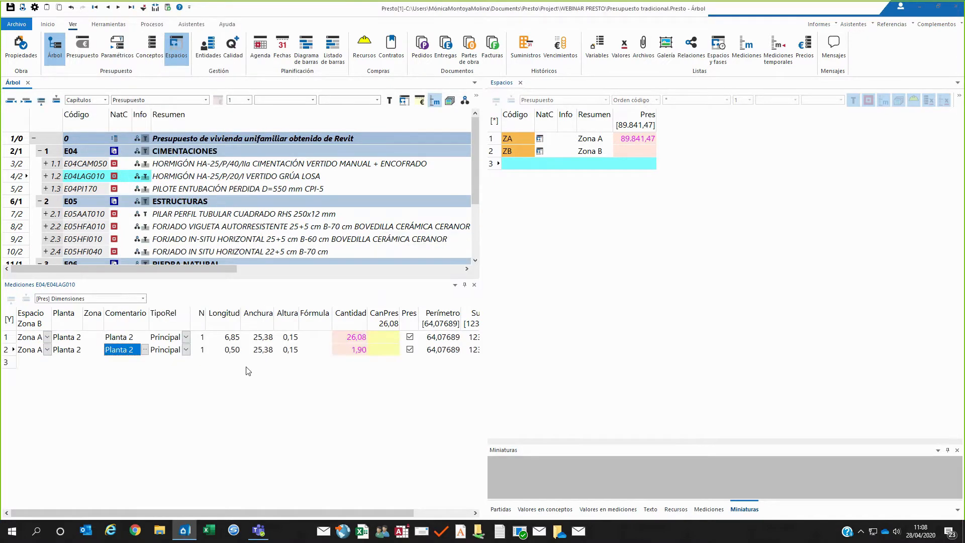
left_click(47, 349)
left_click(42, 386)
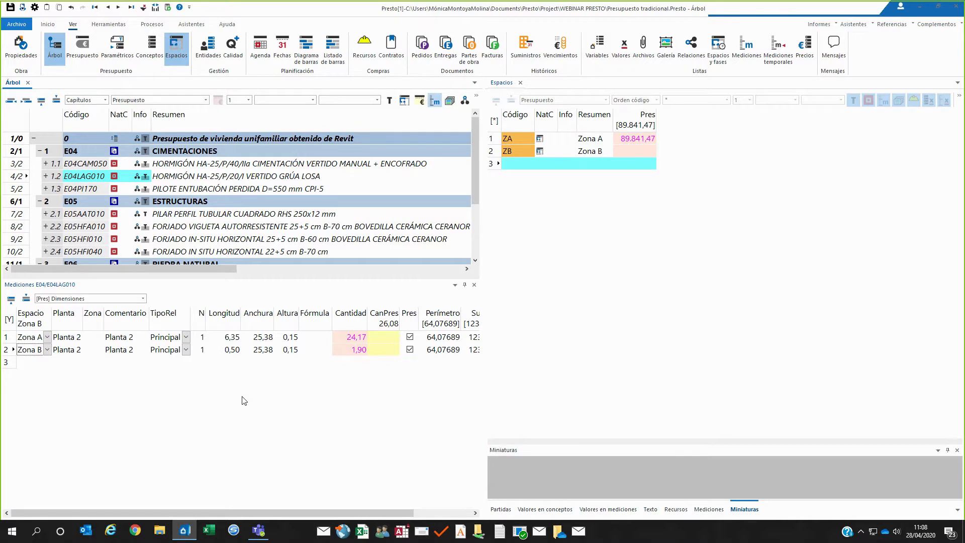
Assign measurement lines 7 to 10 and 2 to 4 of the E04PI170 pile item to Zona B.
left_click(201, 190)
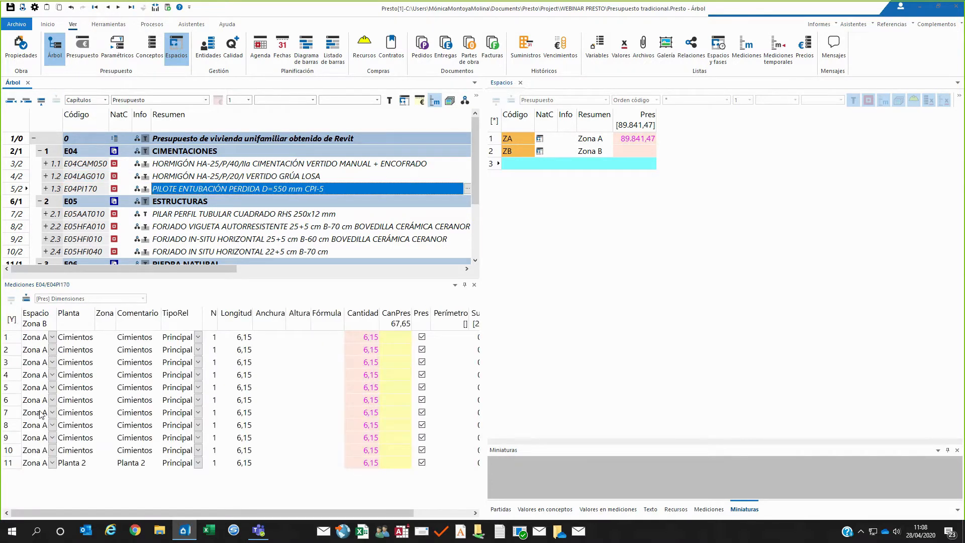
left_click(41, 413)
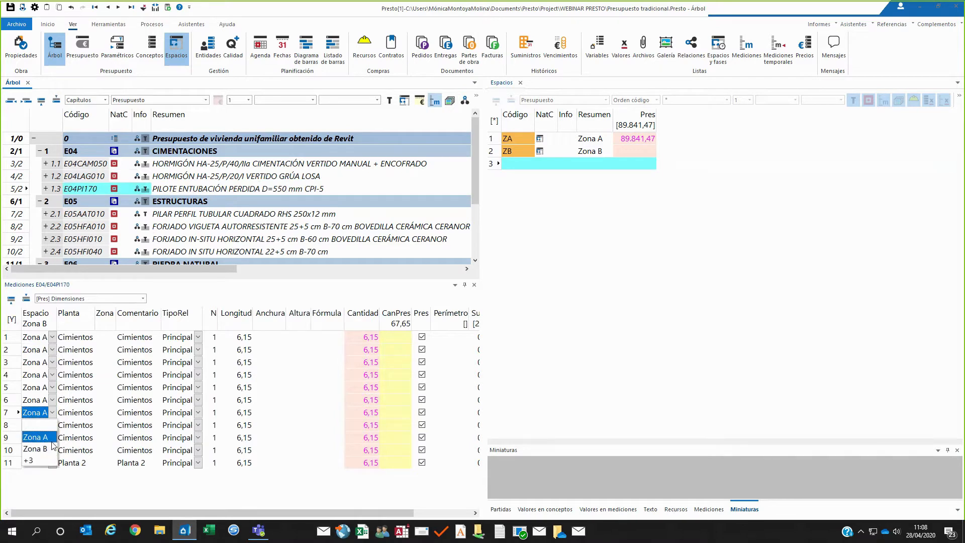
left_click(49, 448)
left_click_drag(46, 351, 46, 378)
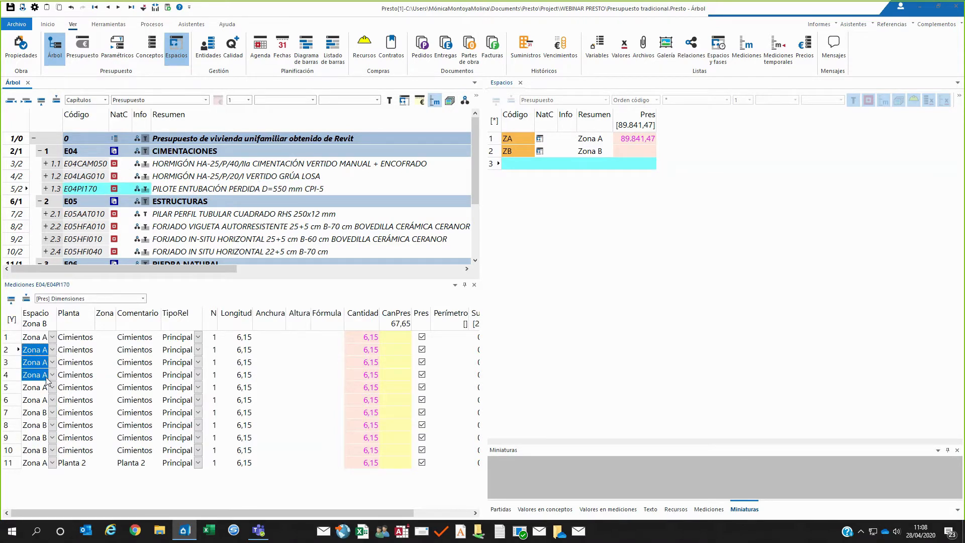
left_click(53, 349)
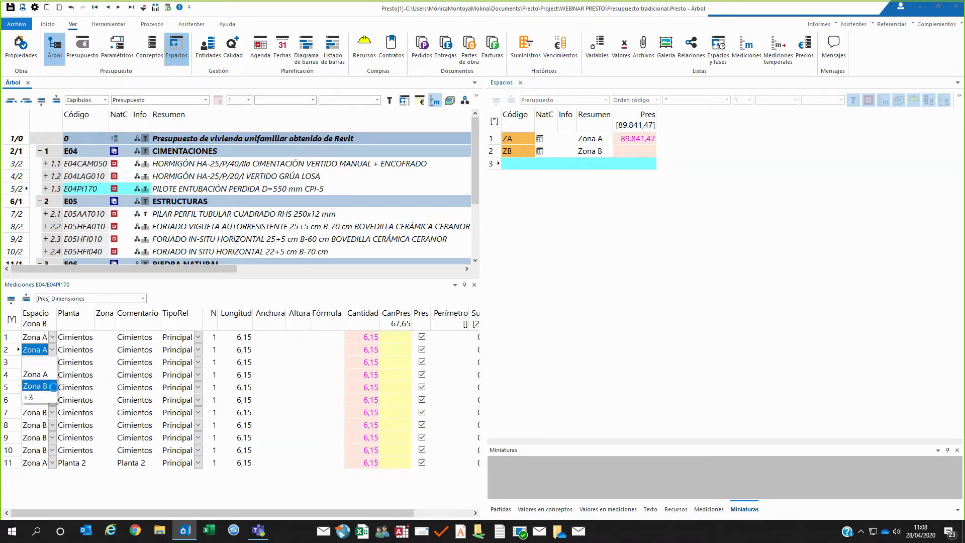
left_click(53, 386)
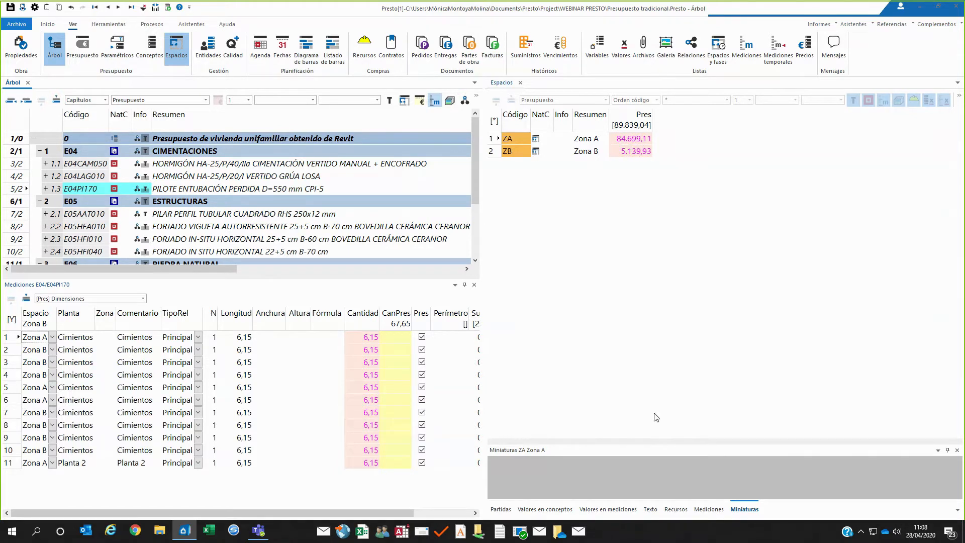
Examine the budget items and measurement lines assigned to Zona A and Zona B, and close the list of spaces.
left_click_drag(656, 443, 632, 286)
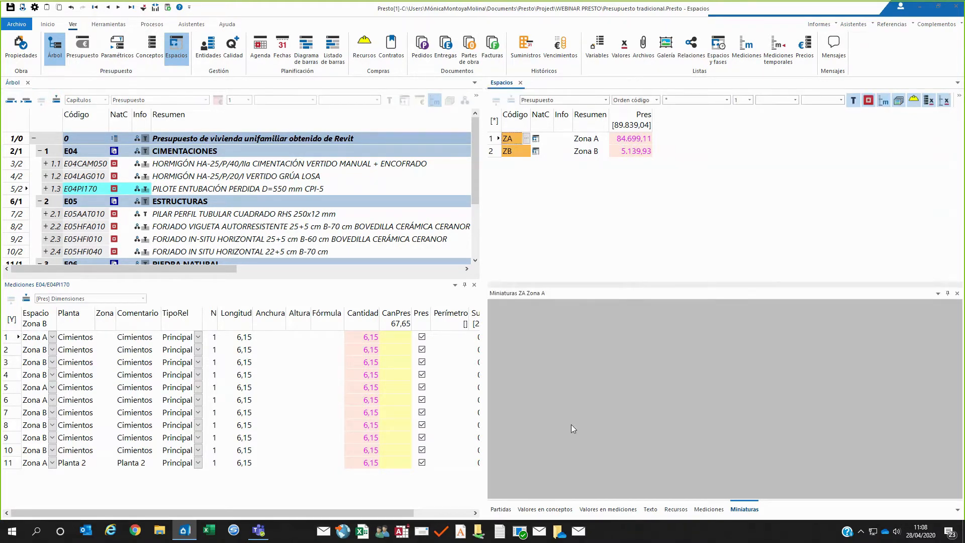
left_click(501, 509)
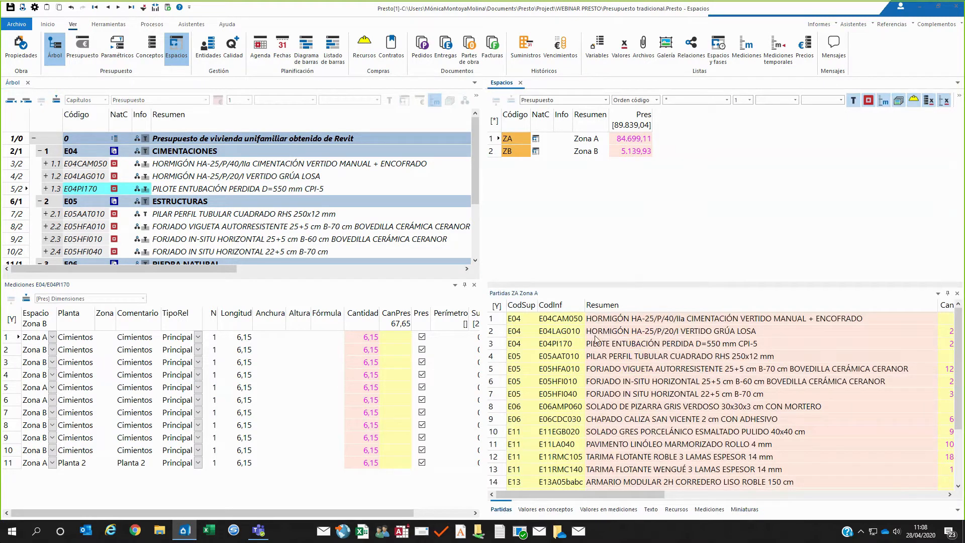
left_click(596, 152)
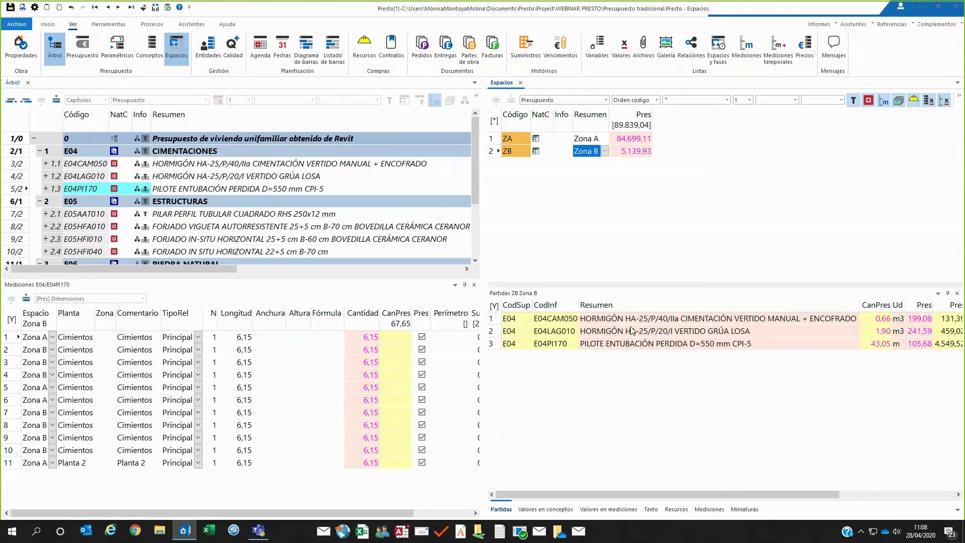
left_click(709, 509)
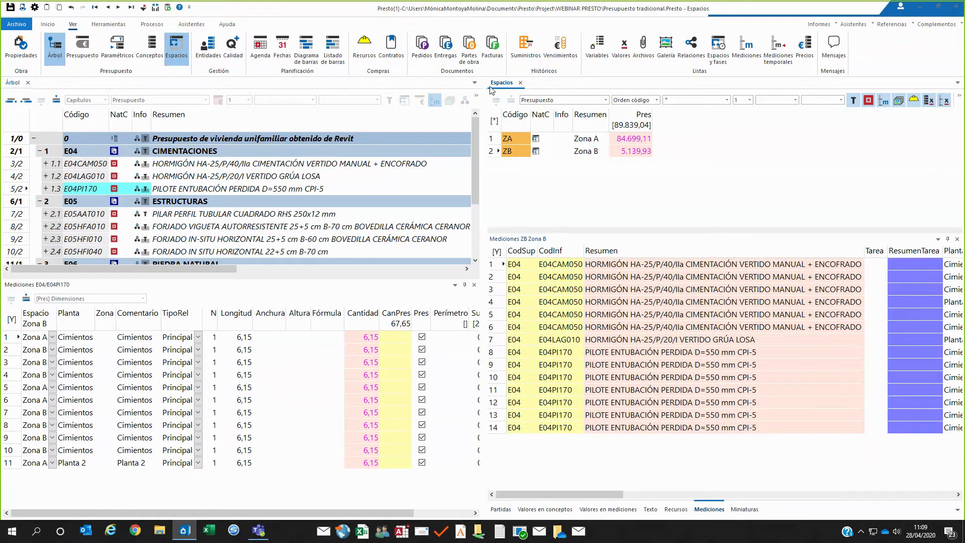
left_click_drag(372, 102, 372, 118)
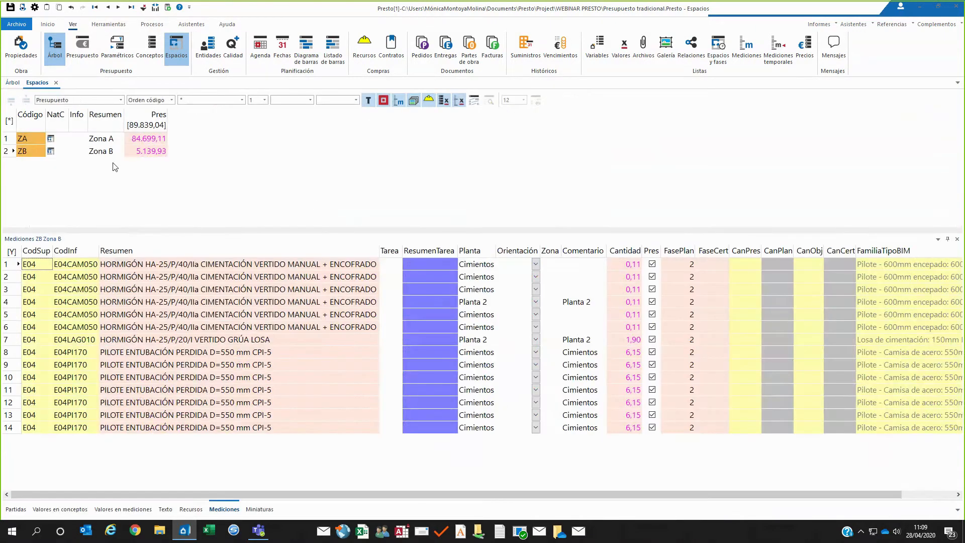
left_click(101, 139)
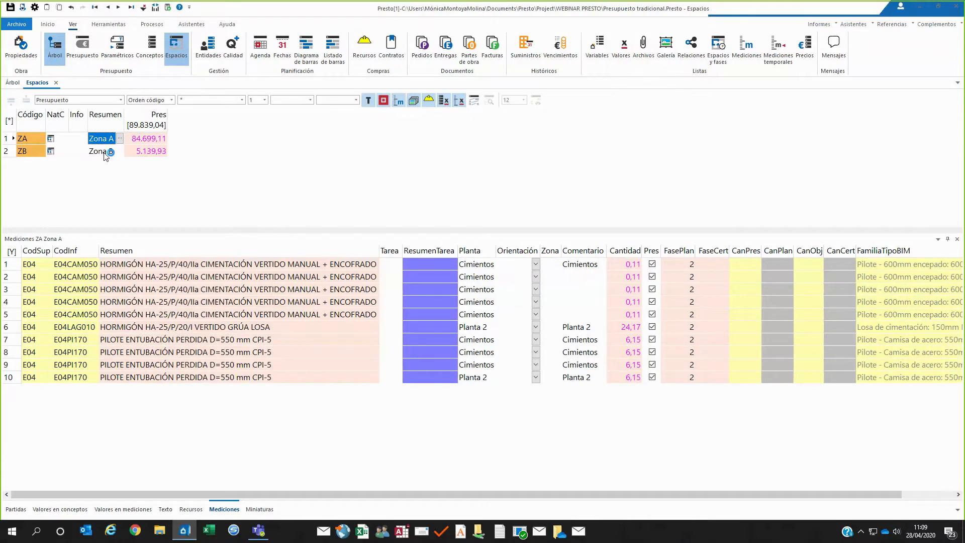
left_click(103, 151)
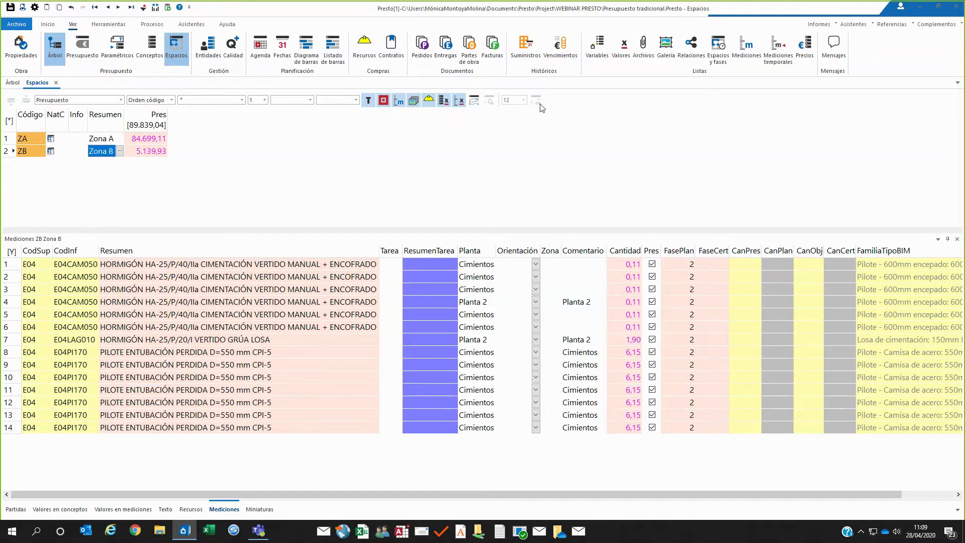
left_click_drag(37, 83, 540, 104)
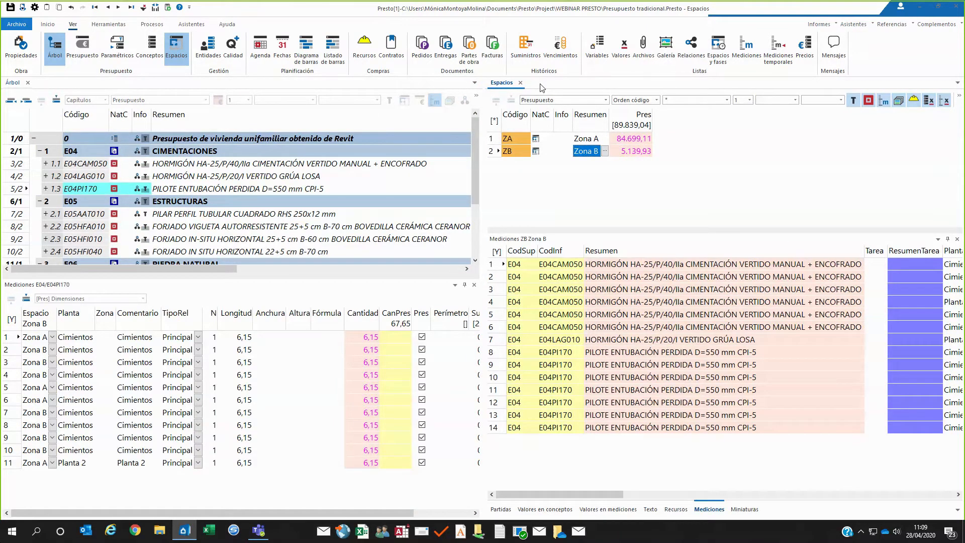
left_click(521, 83)
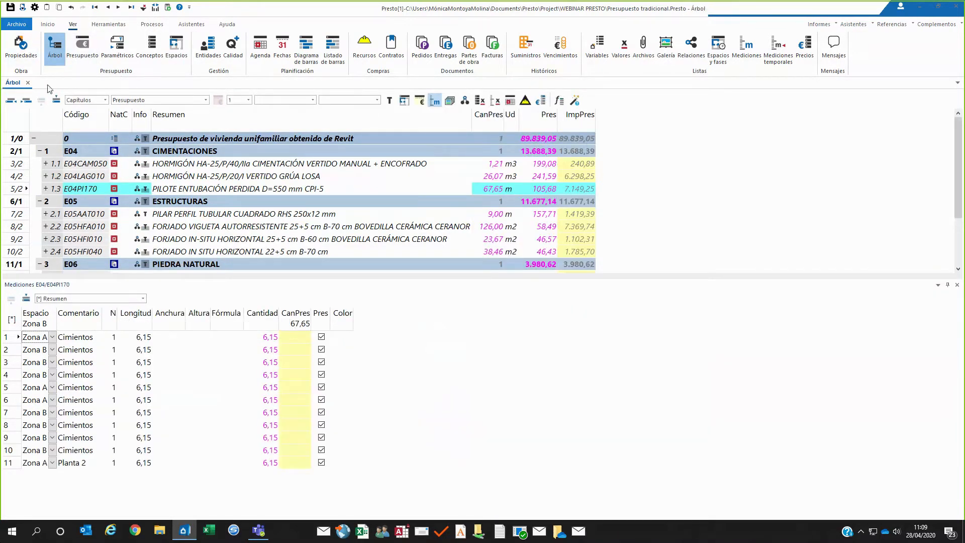
Set Espacio as the first field for automatic subtotals in measurements in the calculation properties.
left_click(306, 225)
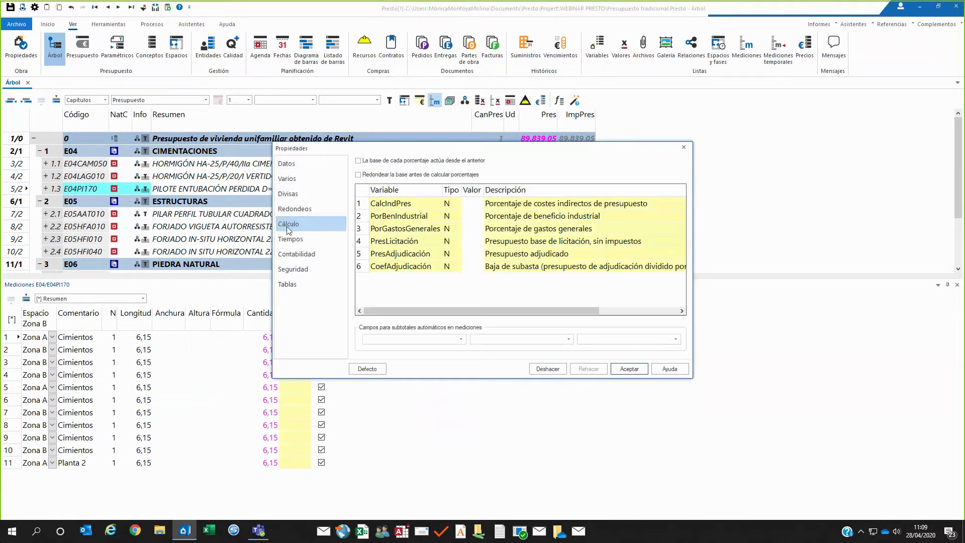
left_click(375, 369)
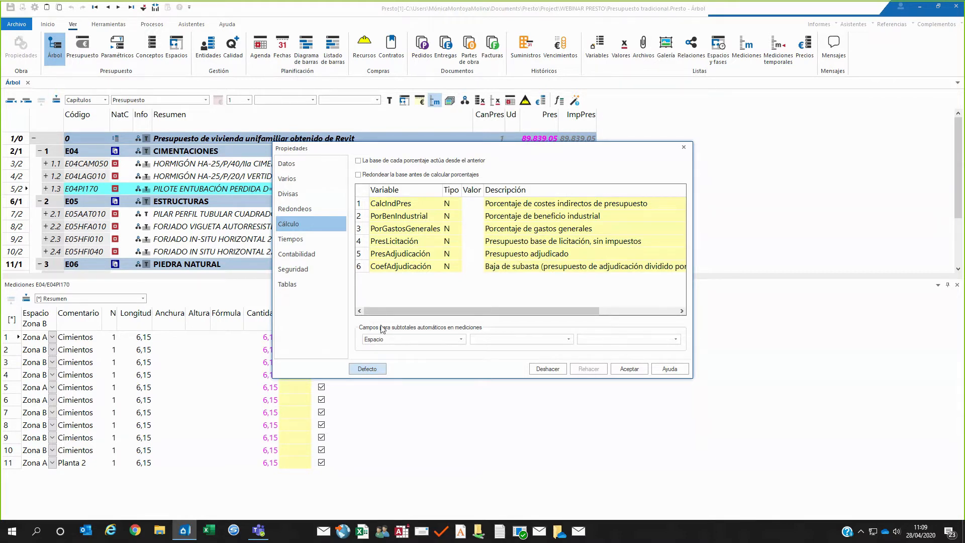
left_click(630, 368)
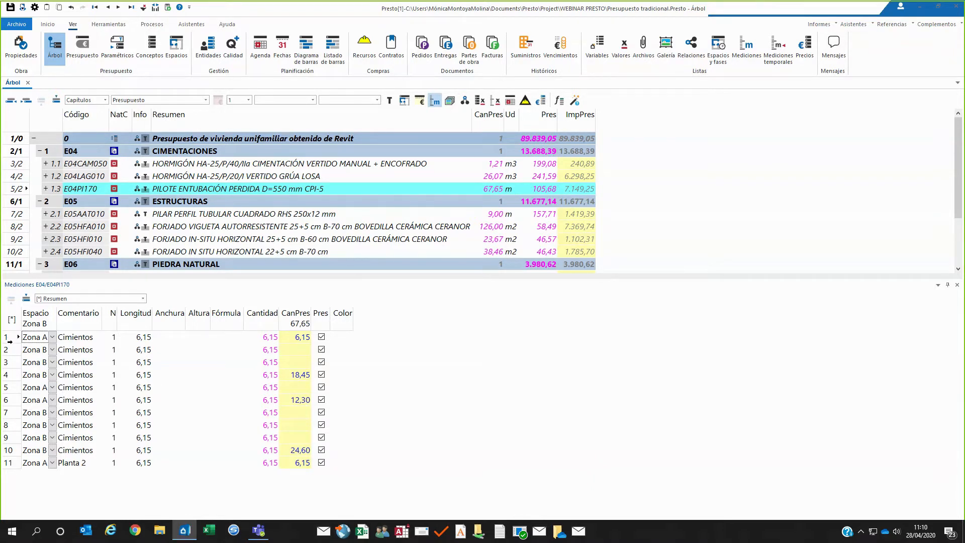
Move Zona B measurement lines 2 and 3 of the E04PI170 pile item down below the two Zona A lines that follow them.
left_click_drag(9, 349, 9, 362)
left_click(26, 298)
left_click(26, 298)
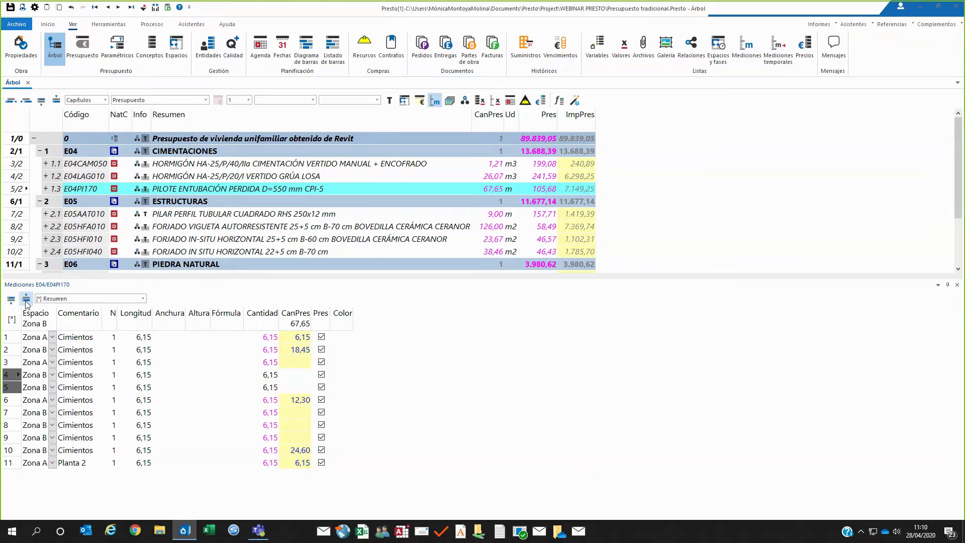
left_click(26, 299)
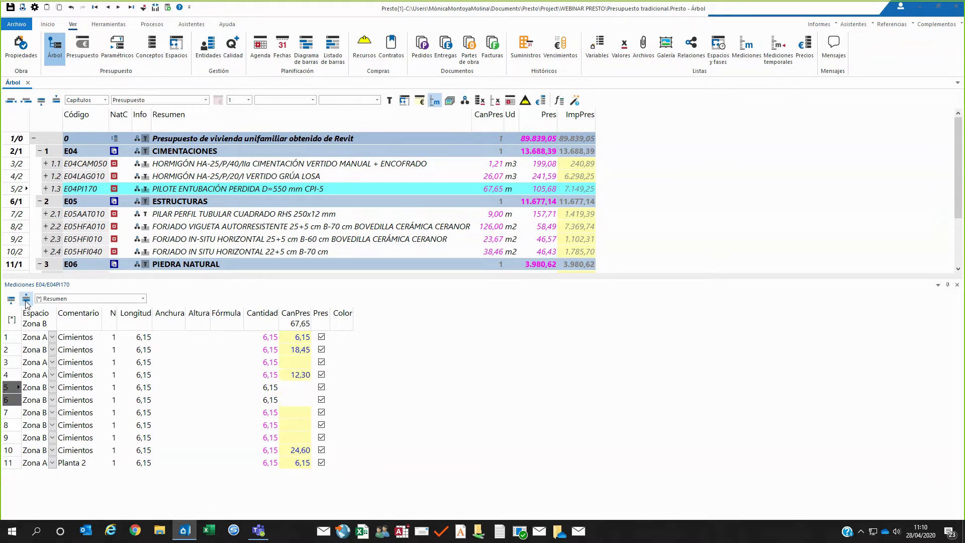
left_click(26, 300)
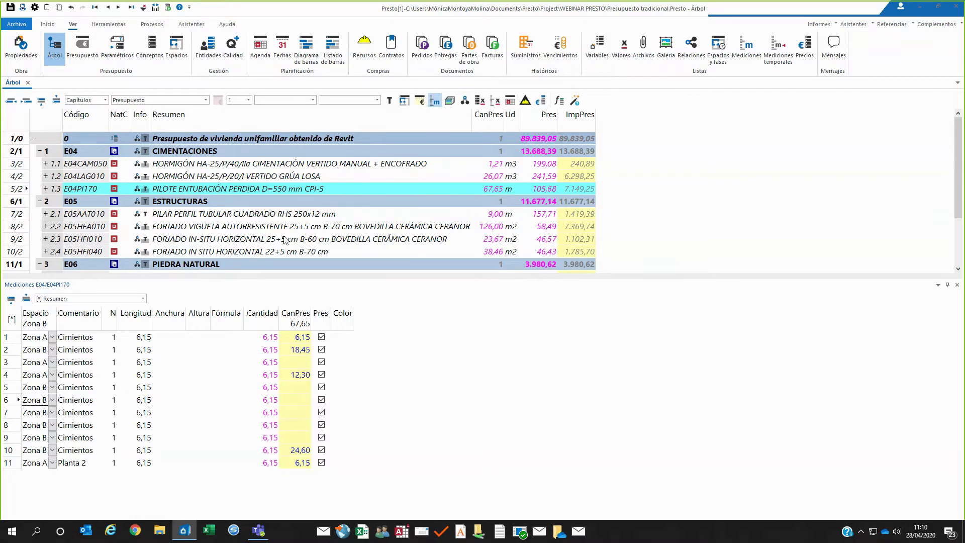
Restructure all measurements ordered by Espacio with automatic subtotals, without converting total quantities into measurement lines.
left_click(117, 25)
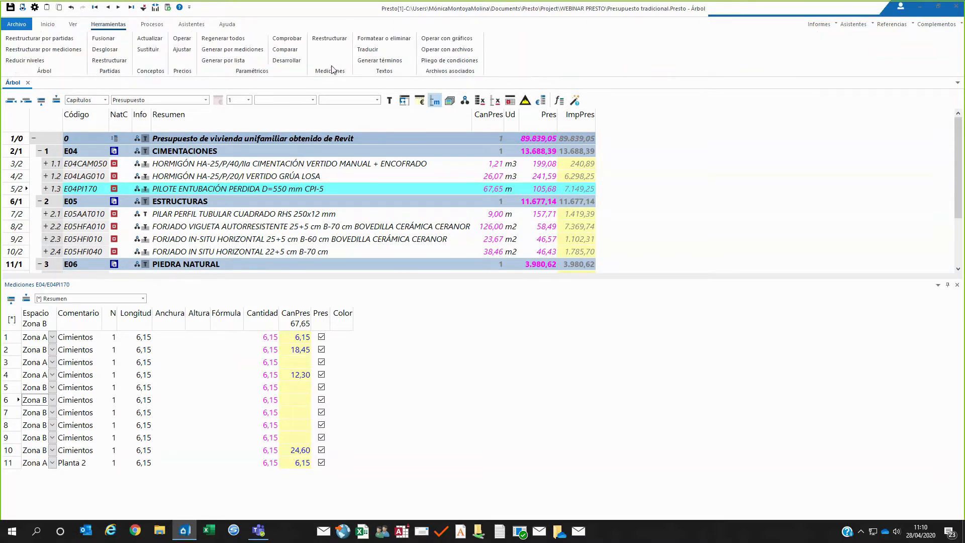
left_click(331, 40)
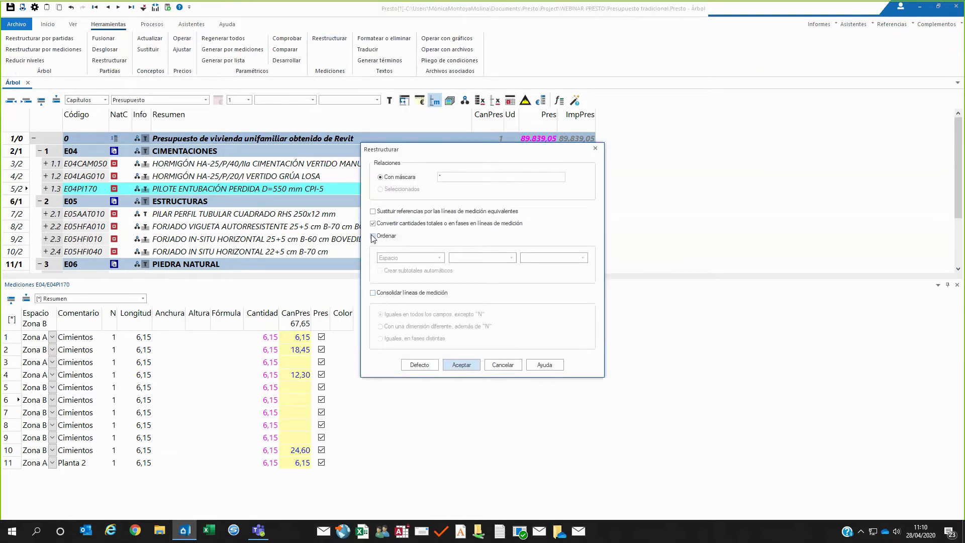
left_click(372, 236)
left_click(373, 224)
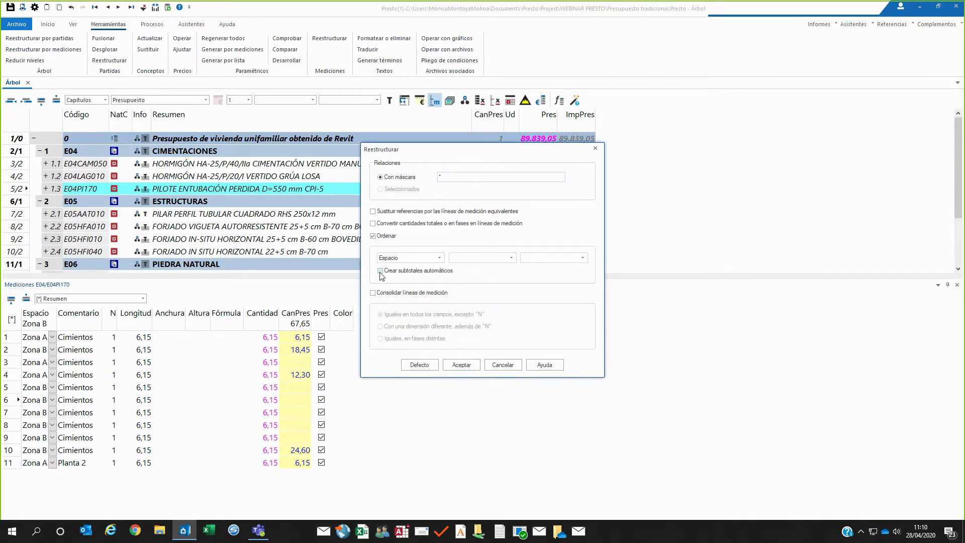
left_click(460, 363)
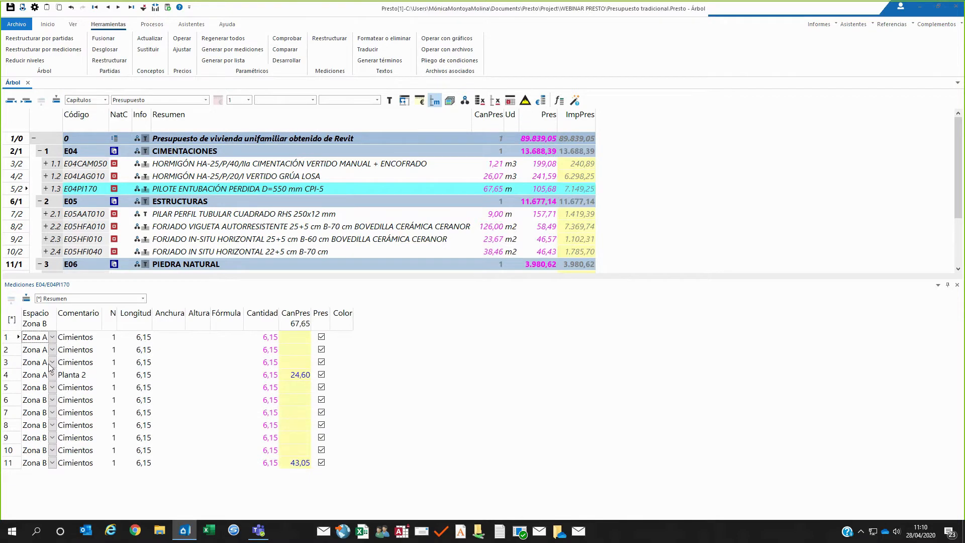
Check the order and subtotals of the measurement lines of E04LAG010, E05AAT010 and E04PI170.
key("Up")
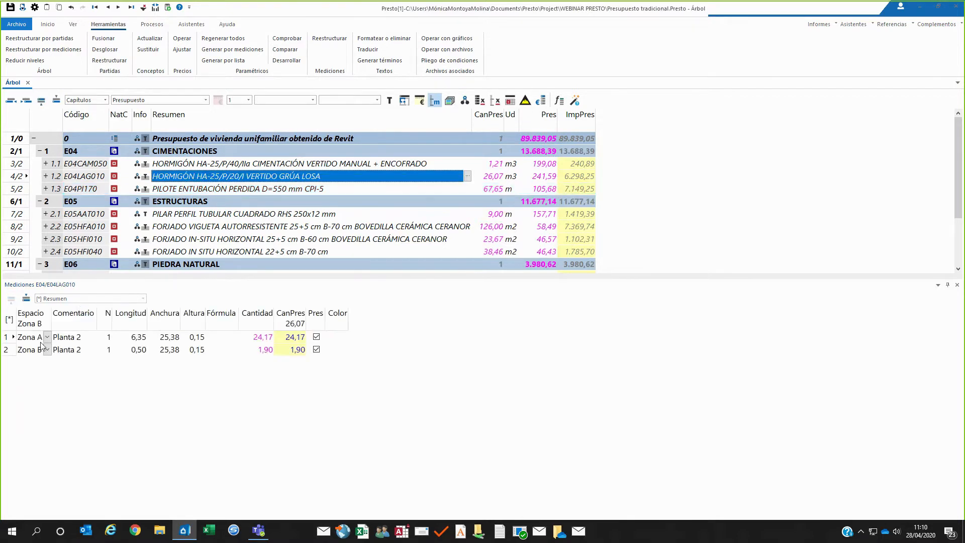
left_click(231, 213)
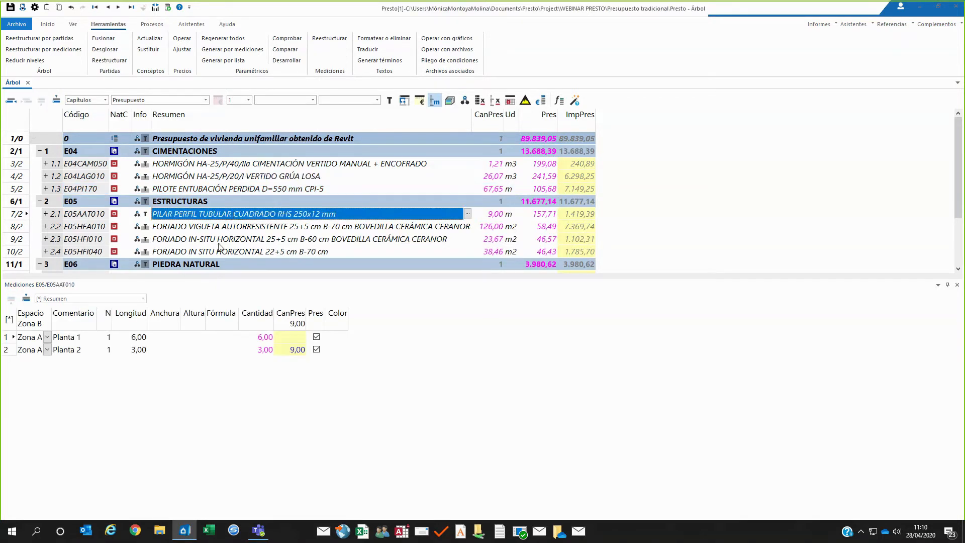
left_click(207, 189)
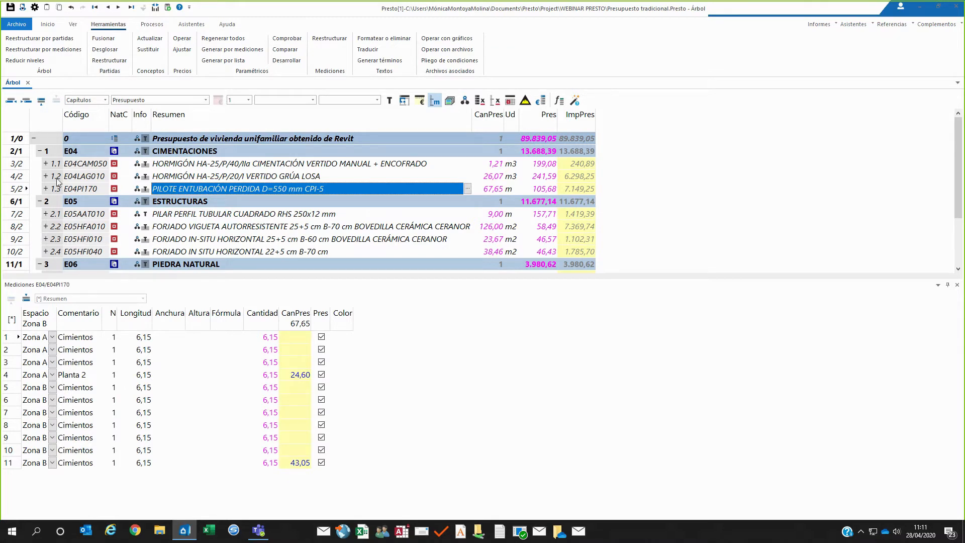
Look through the fields available as second ordering criterion for restructuring measurements, and leave without applying anything.
left_click(348, 42)
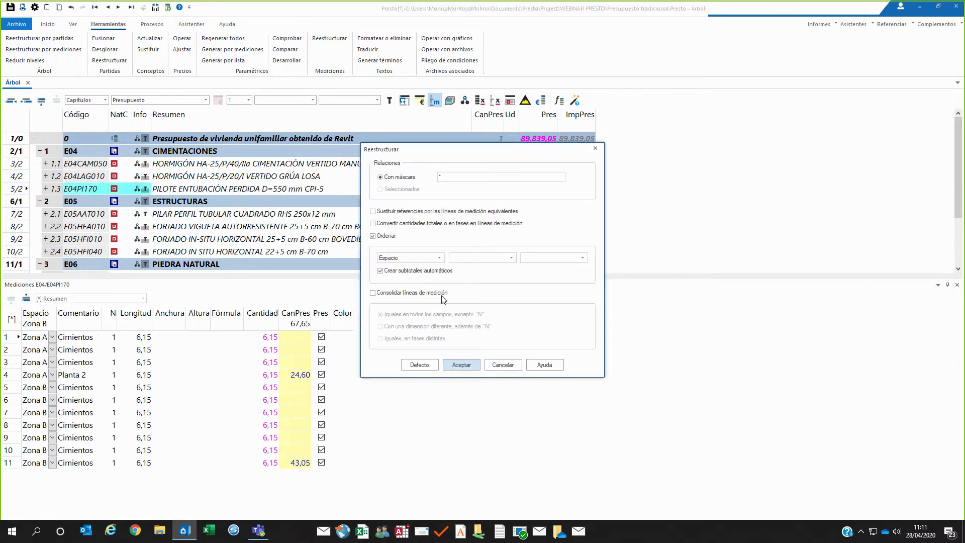
left_click(494, 258)
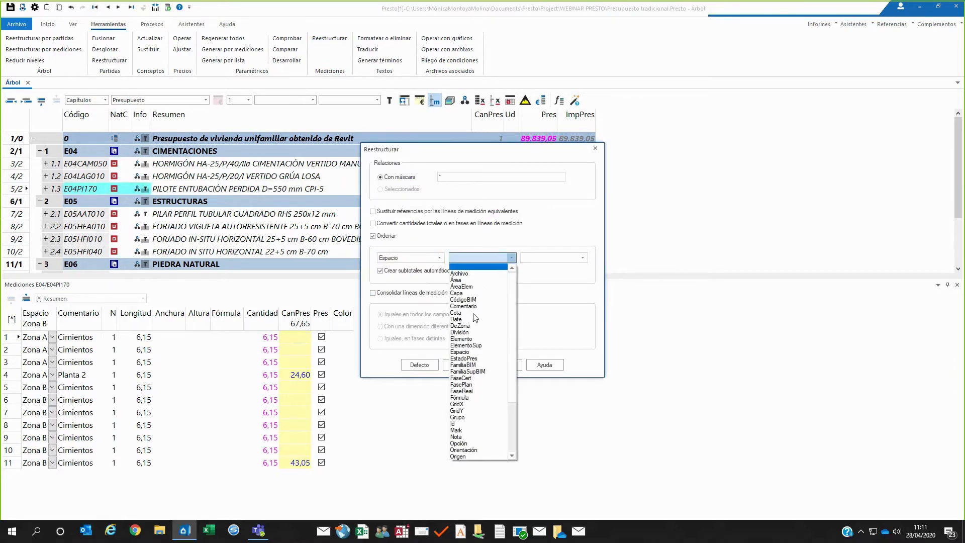
left_click(595, 149)
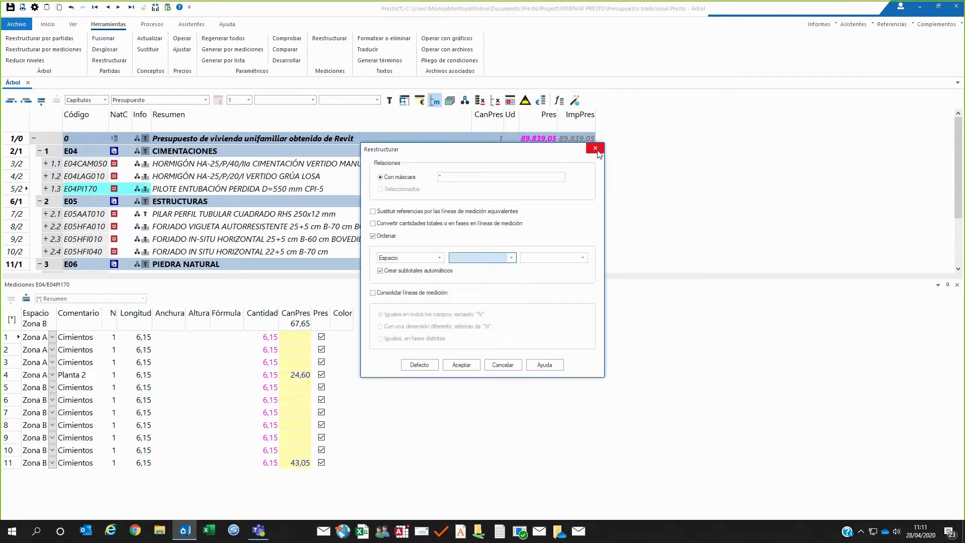
left_click(596, 149)
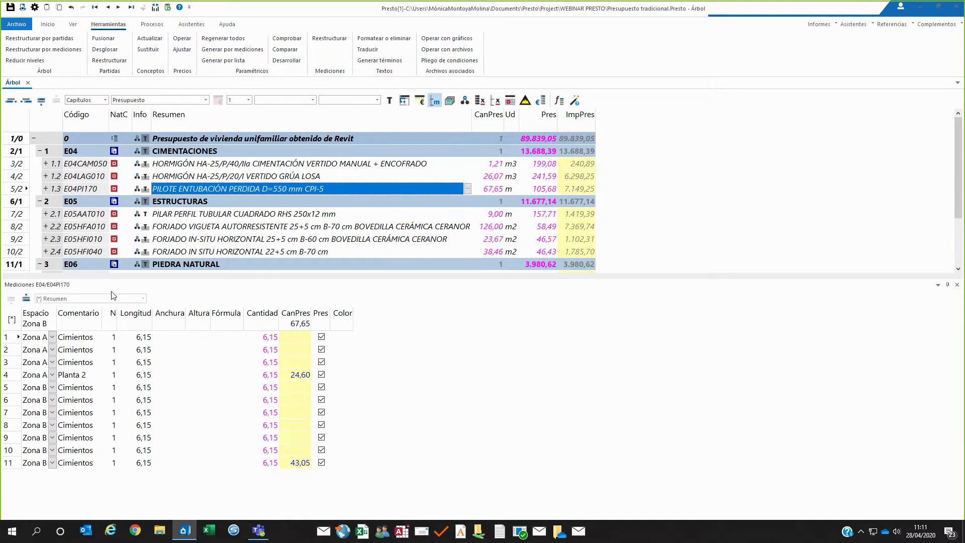
Show the measurement lines with the Dimensiones layout and add a copy of the E05HFI040 slab item priced at 60,00.
left_click(112, 302)
left_click(118, 365)
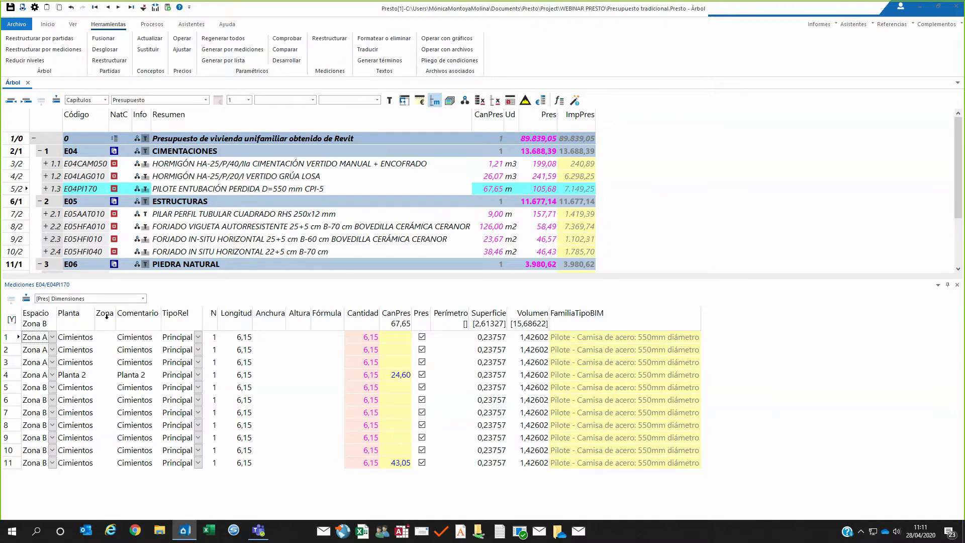
scroll(201, 239, "down", 1)
left_click(222, 228)
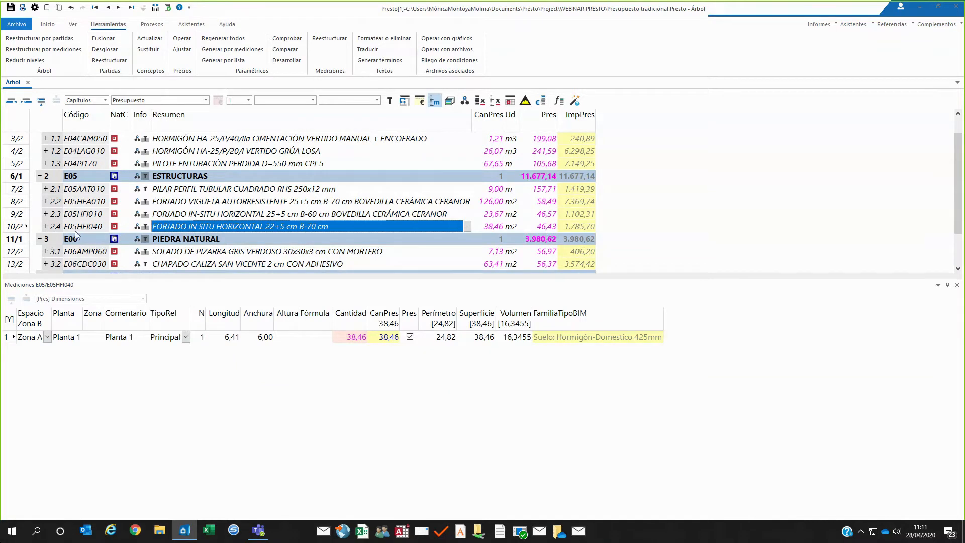
key("shift+Tab")
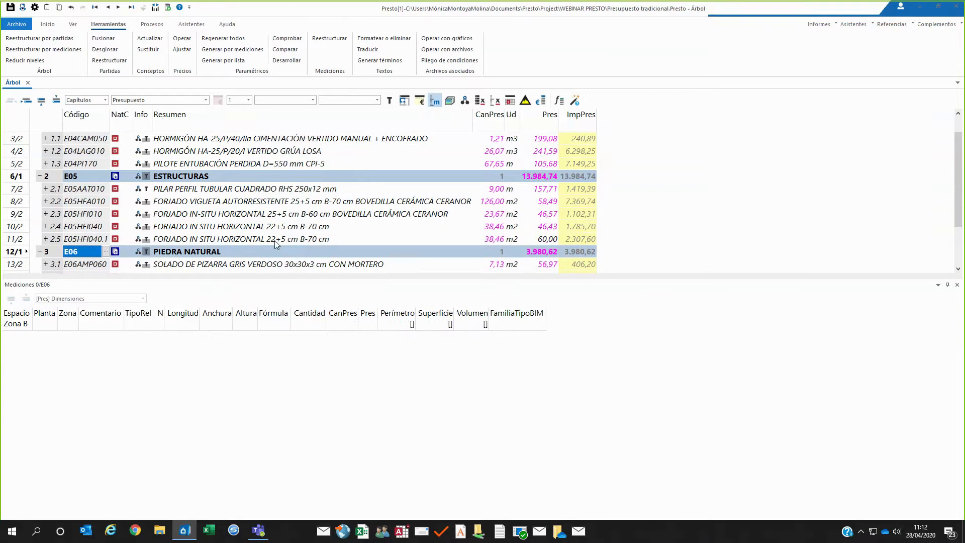
left_click(275, 227)
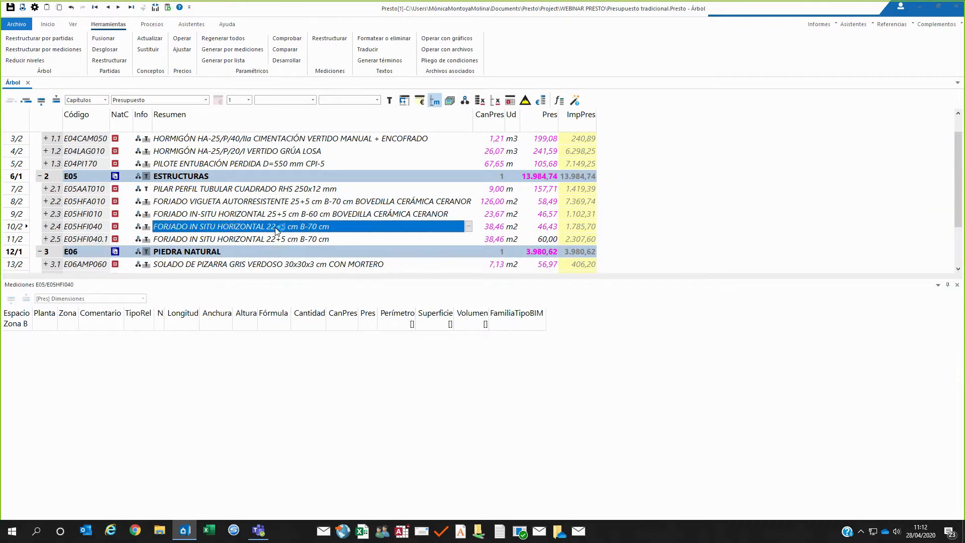
Add two spaces, Opcion1 and Opcion2, to the list of spaces.
left_click(277, 239)
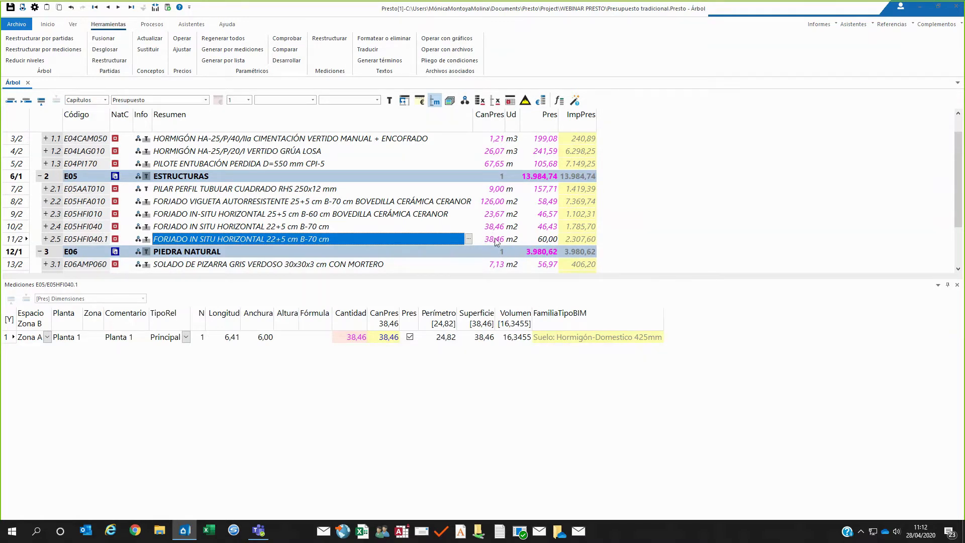
left_click(73, 25)
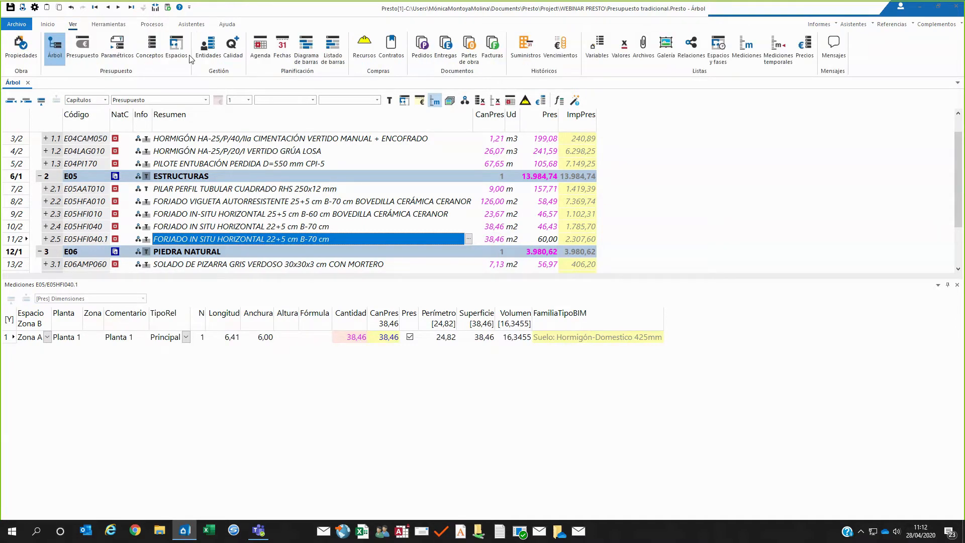
left_click(177, 49)
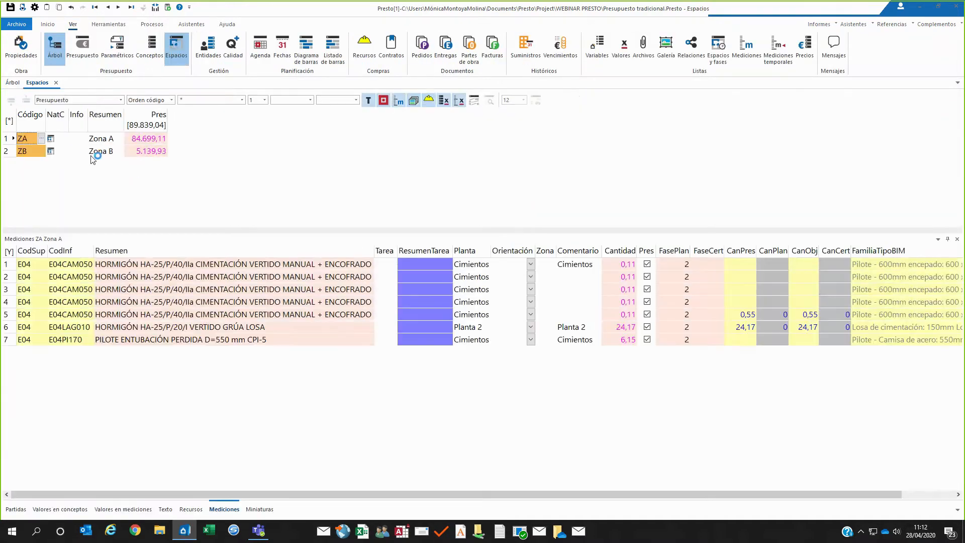
left_click(101, 151)
key("Down")
key("Left")
key("Left")
key("Left")
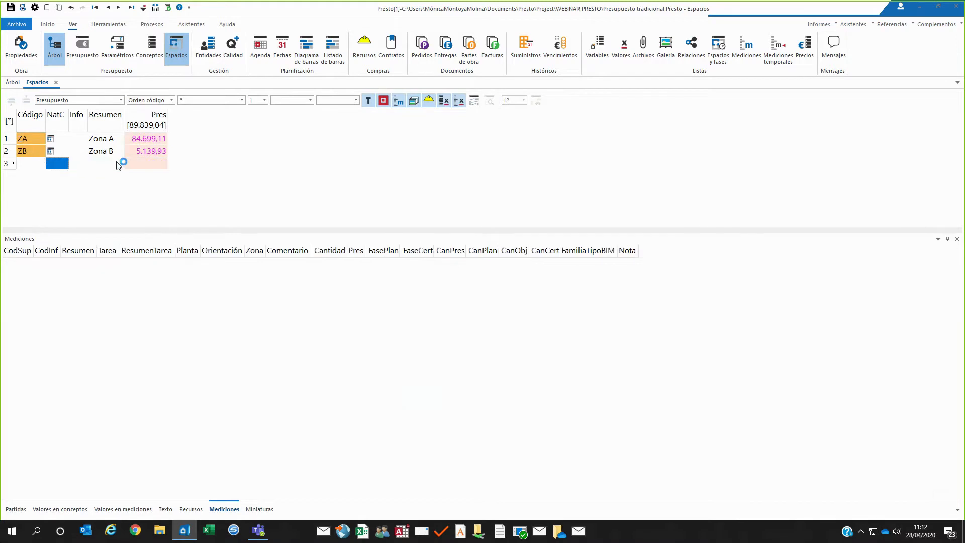
type("Op")
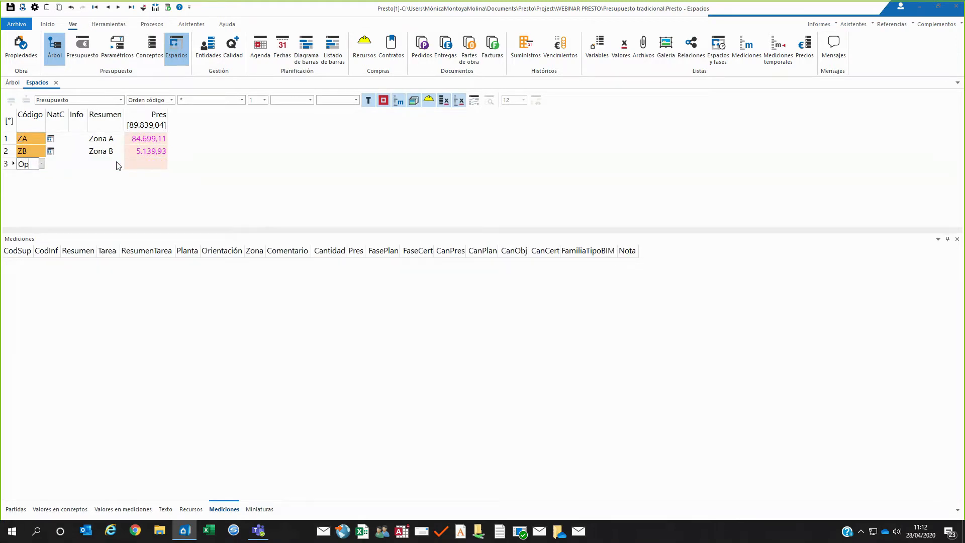
type("cion1")
key("Return")
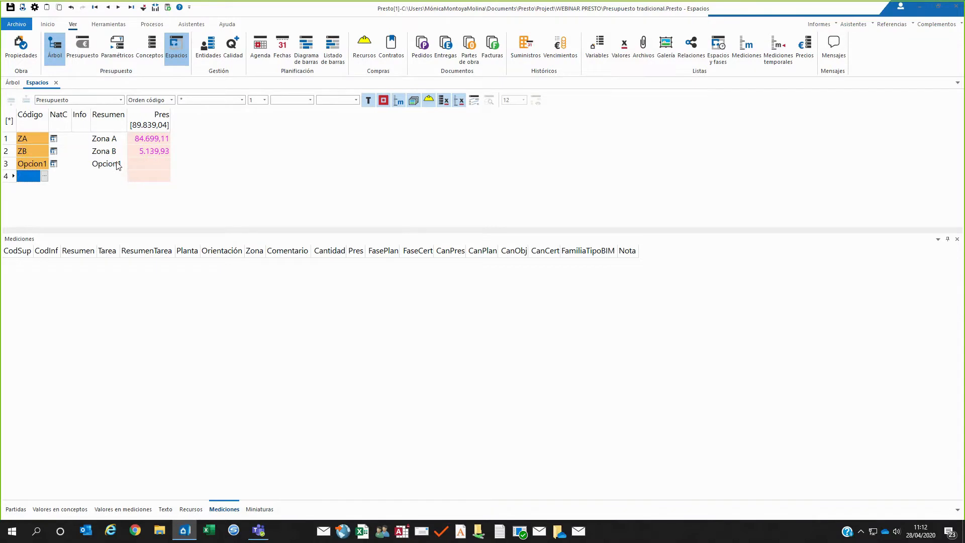
type("Opcion2")
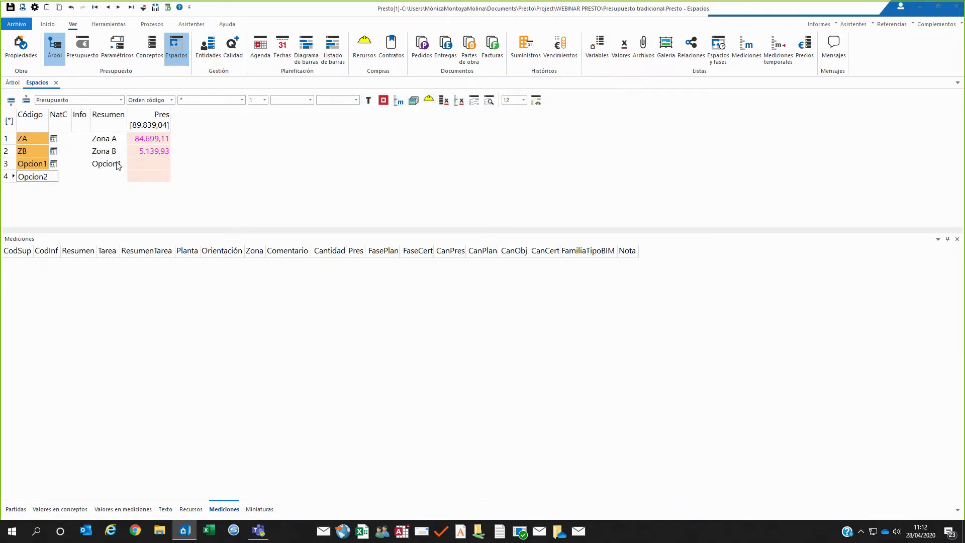
key("Return")
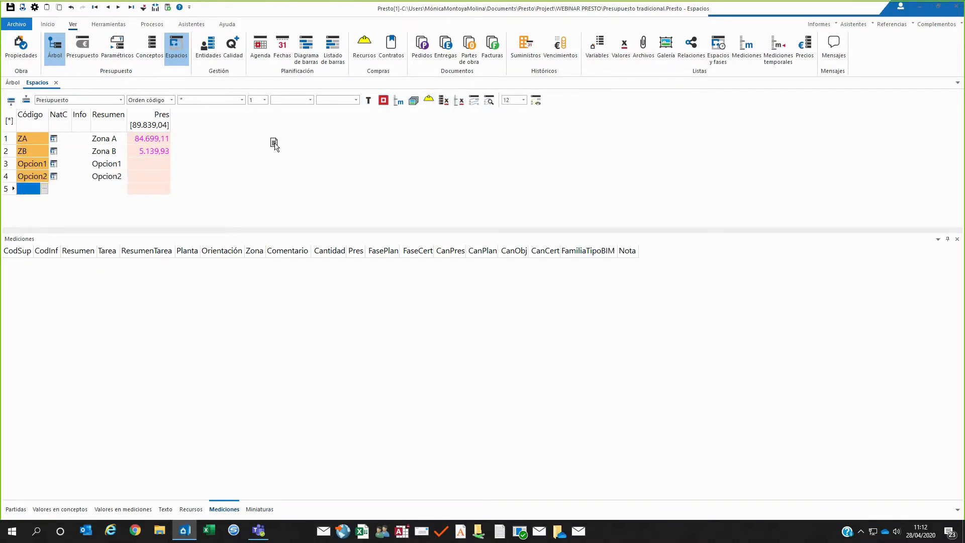
With the spaces list beside the tree, assign Opcion1 to the measurement line of E05HFI040 and Opcion2 to that of E05HFI040.1, then close the list.
left_click_drag(274, 143, 735, 185)
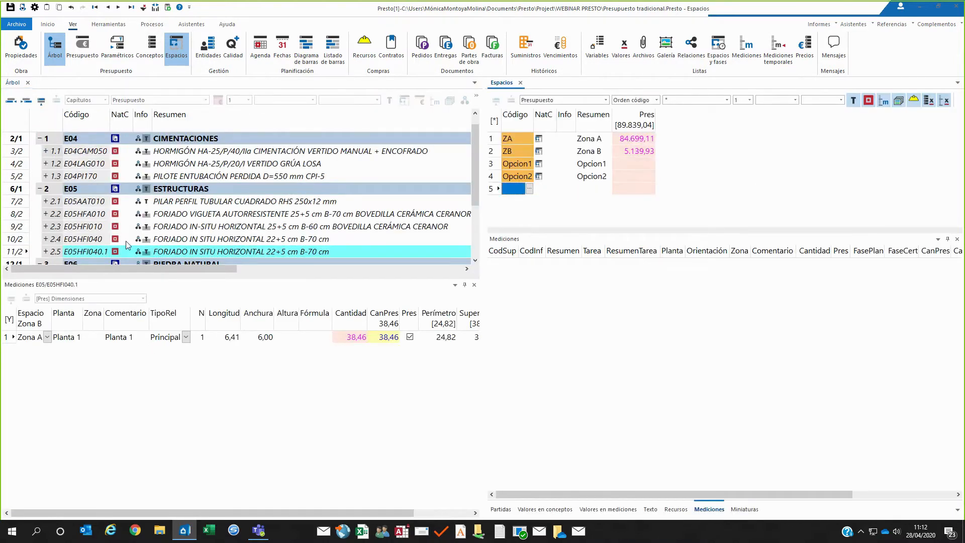
left_click(170, 239)
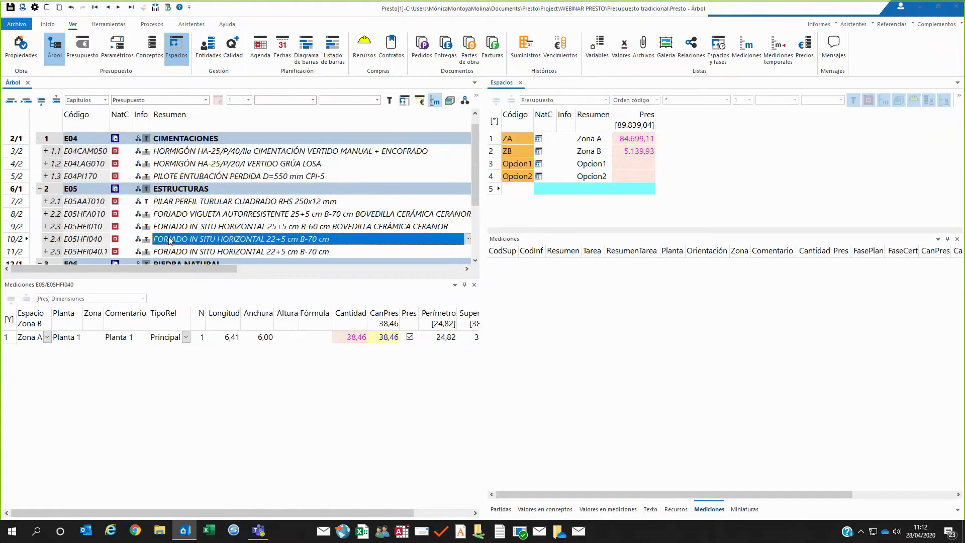
left_click(47, 337)
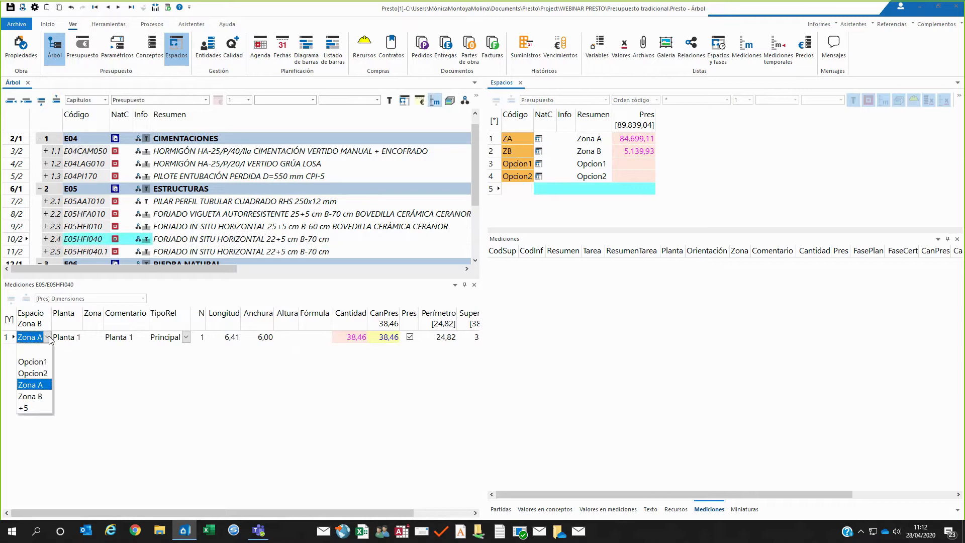
left_click(41, 362)
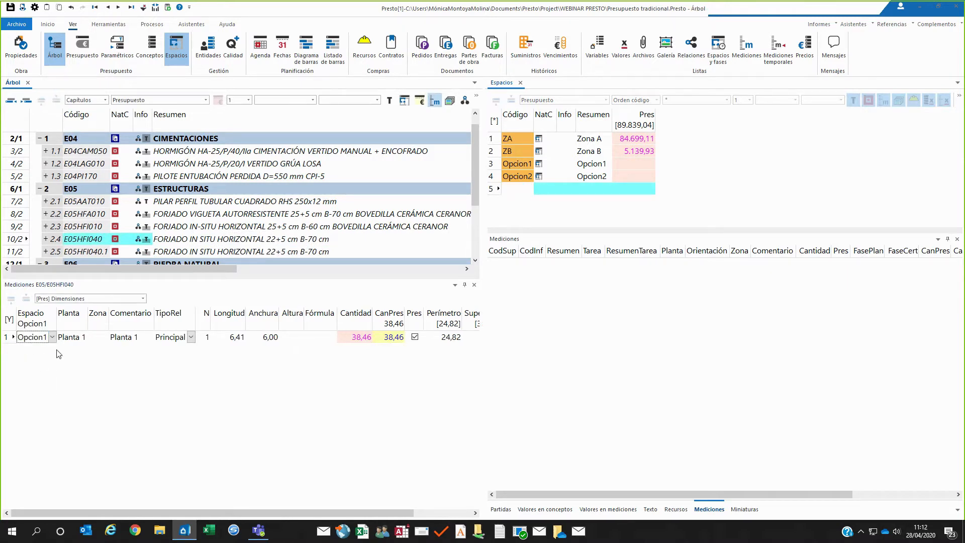
left_click(171, 252)
left_click(52, 337)
left_click(48, 375)
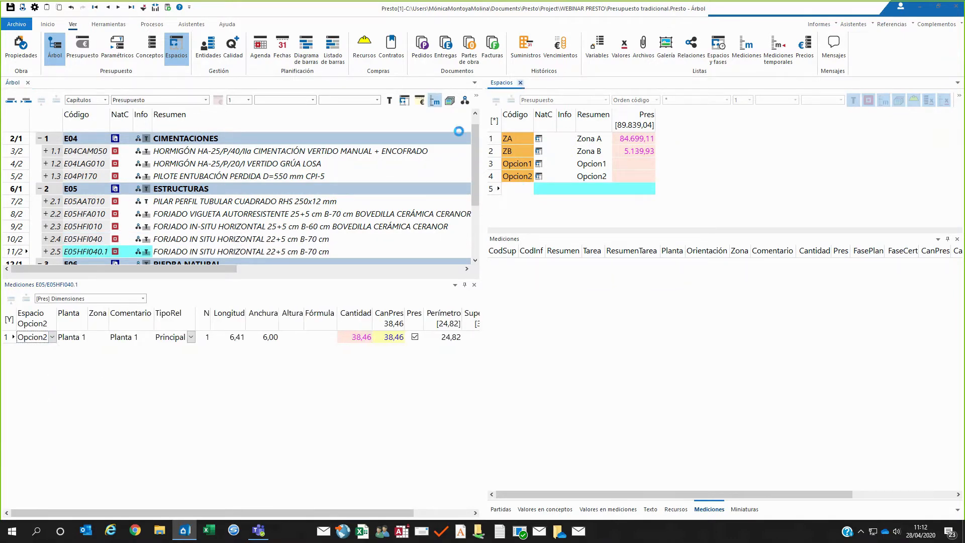
left_click(520, 83)
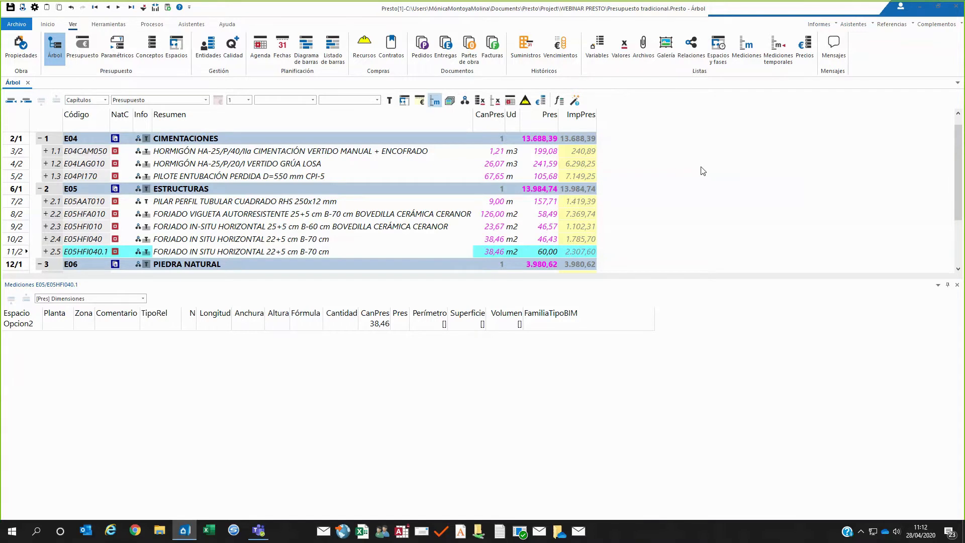
Set the Longitud of the E05HFI040.1 measurement line to 9.
left_click(233, 340)
type("9")
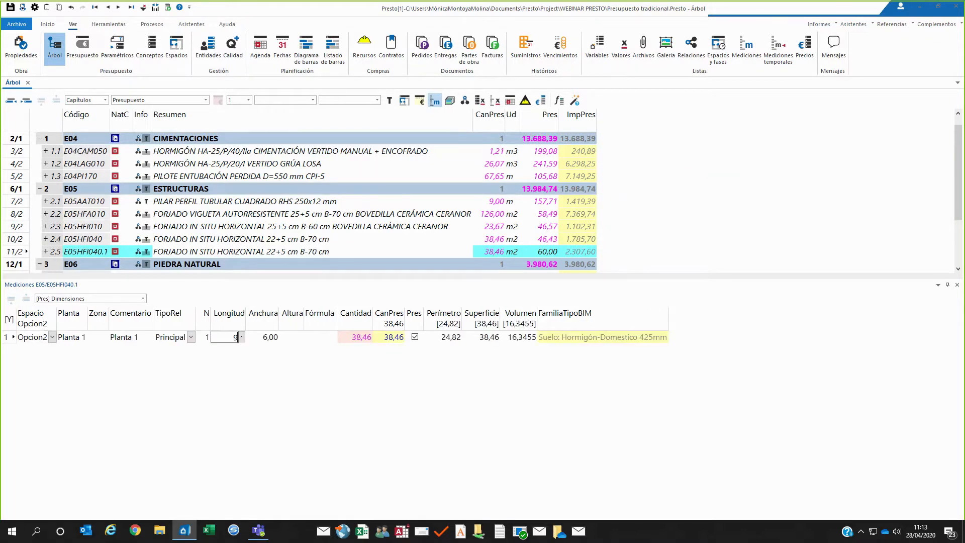
key("Return")
left_click(719, 239)
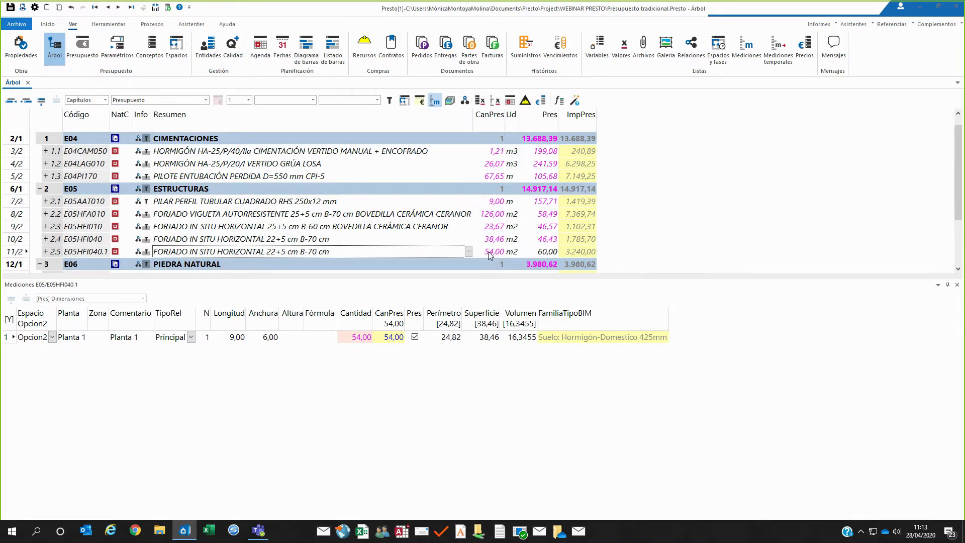
scroll(528, 234, "down", 1)
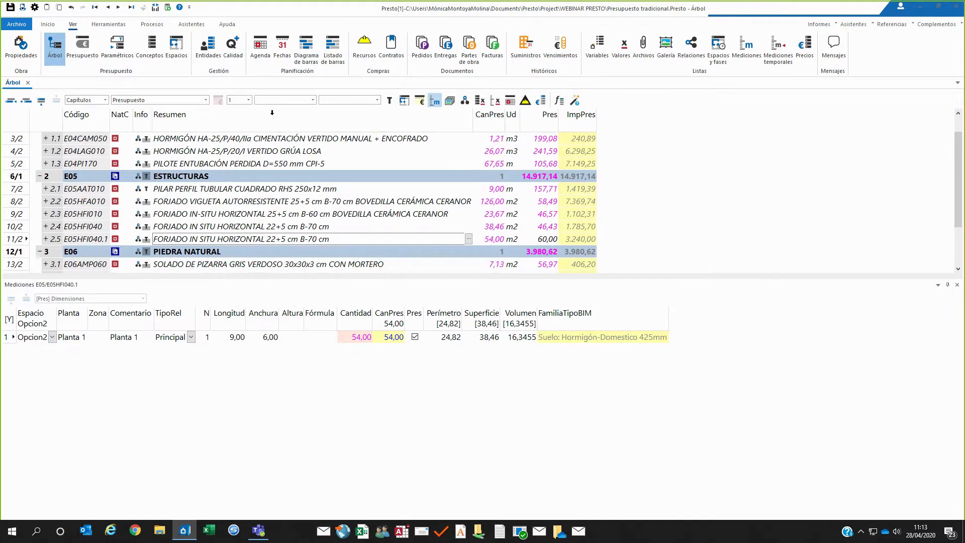
Show the spaces list and set space Opcion1 to Estado gris to exclude its measurements from the budget.
left_click(177, 50)
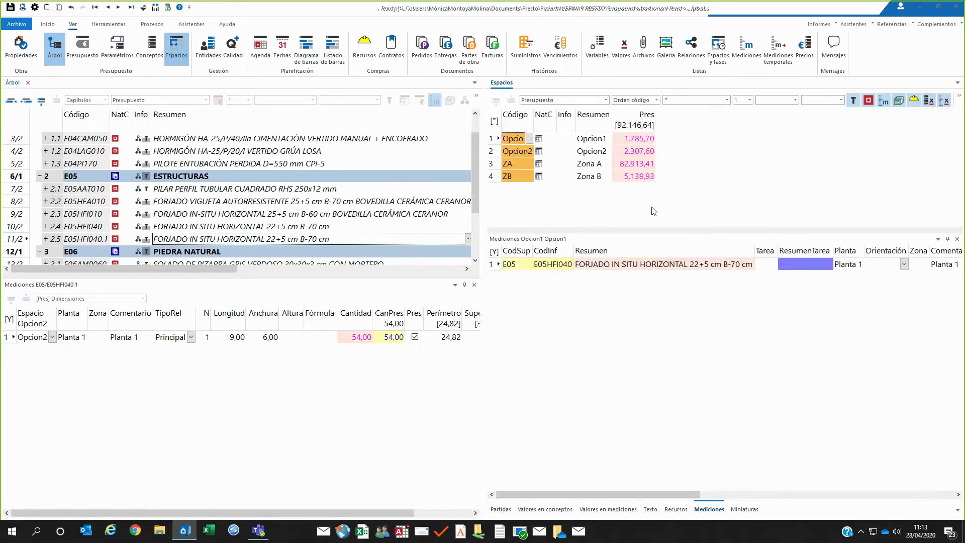
right_click(592, 141)
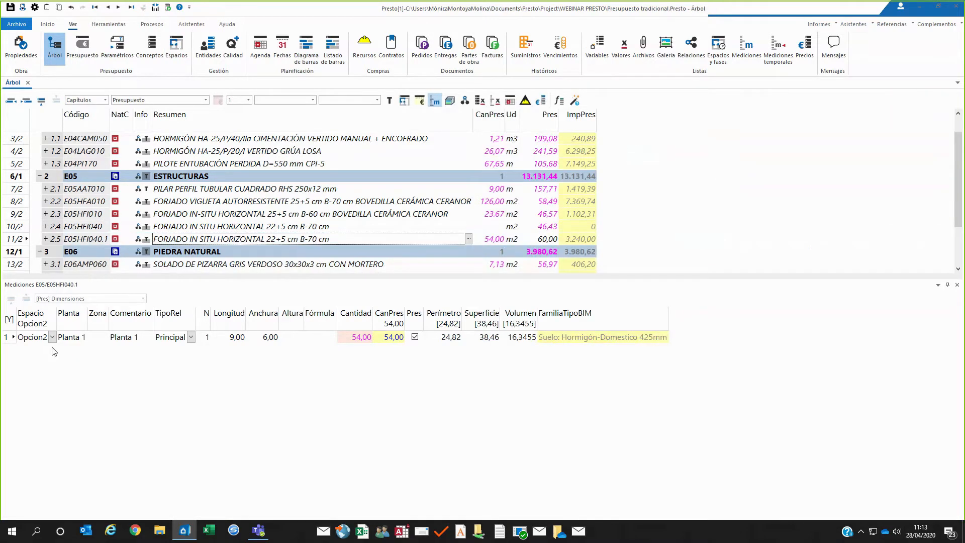
left_click(548, 244)
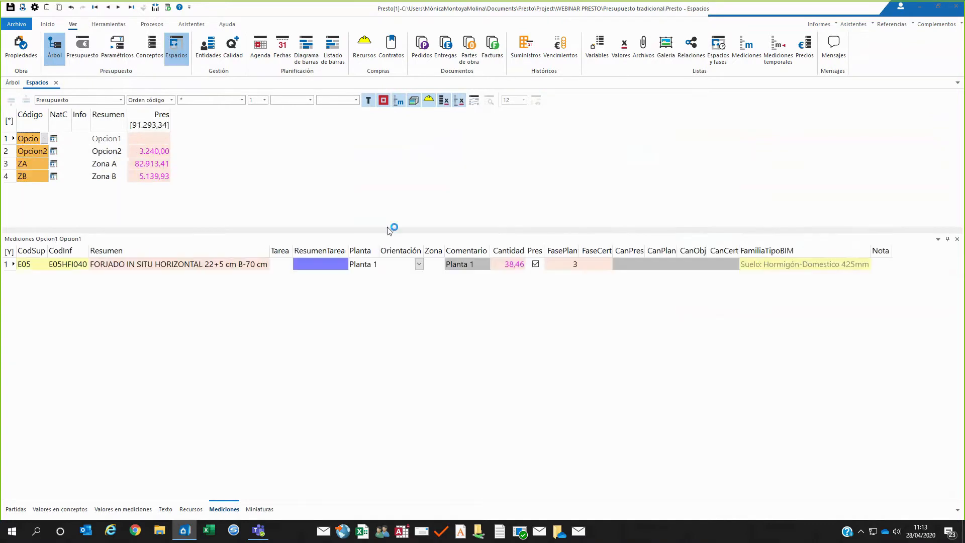
Set space Opcion2 to Estado gris and return Opcion1 to Estado negro so that only Opcion1 counts.
right_click(110, 152)
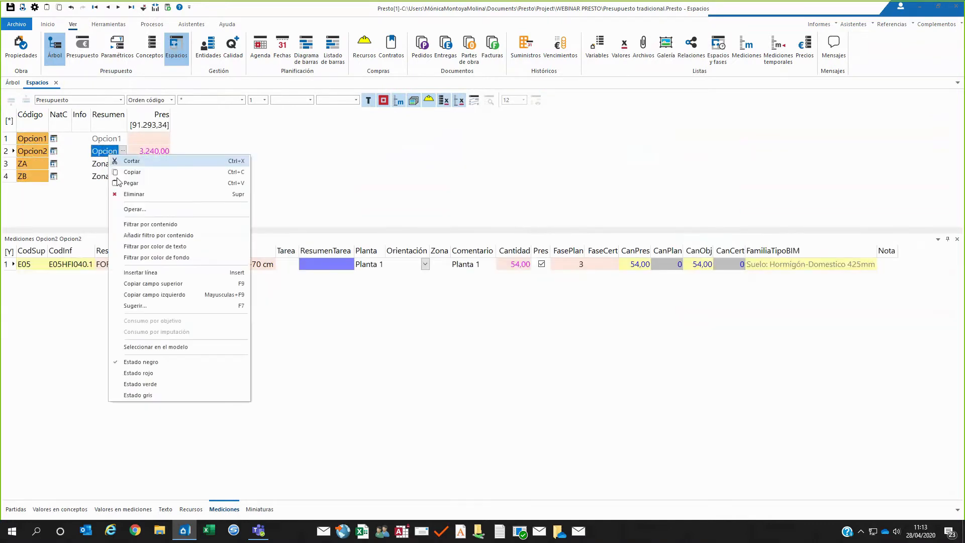
left_click(141, 395)
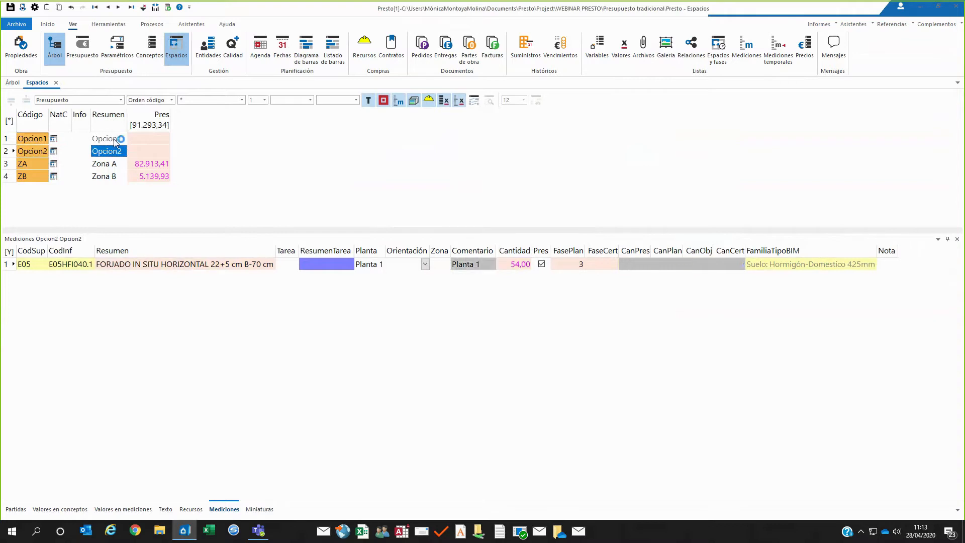
right_click(115, 141)
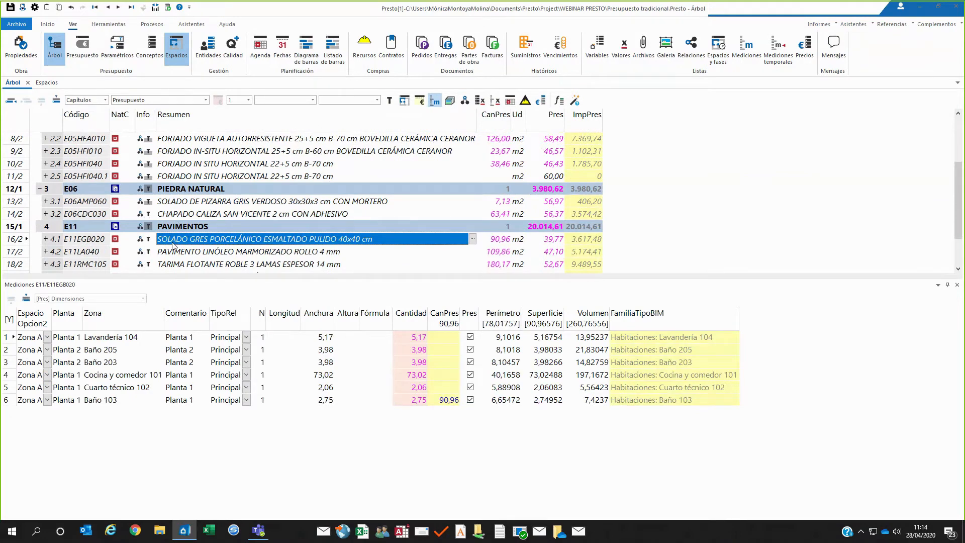
Open the budget Presupuesto revit.Presto and show its spaces beside the measurements of the ESTRUCTURAS items.
left_click(17, 24)
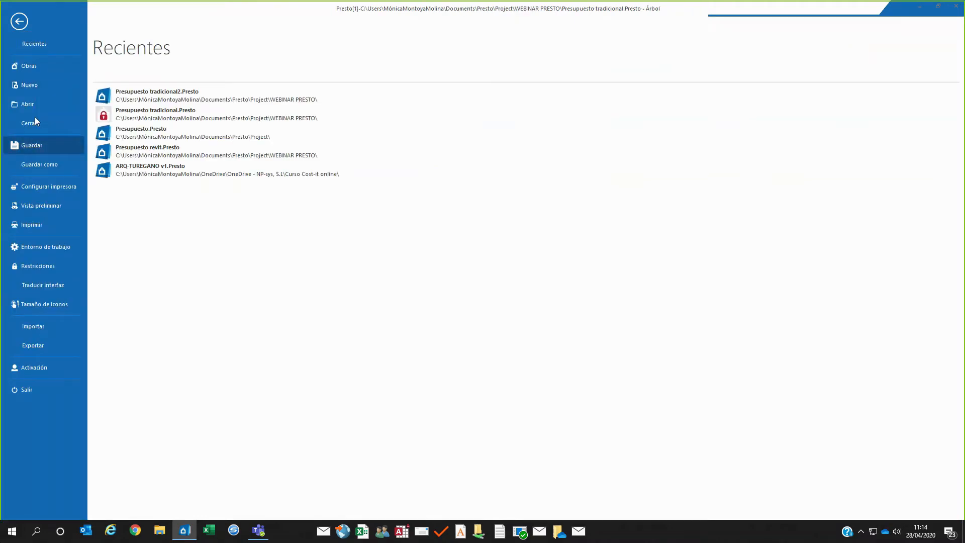
left_click(148, 151)
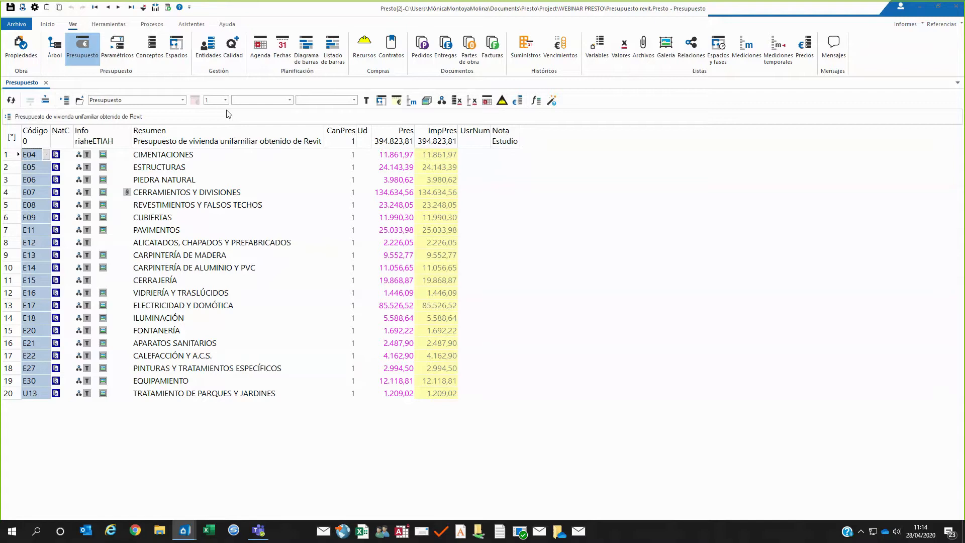
left_click(176, 48)
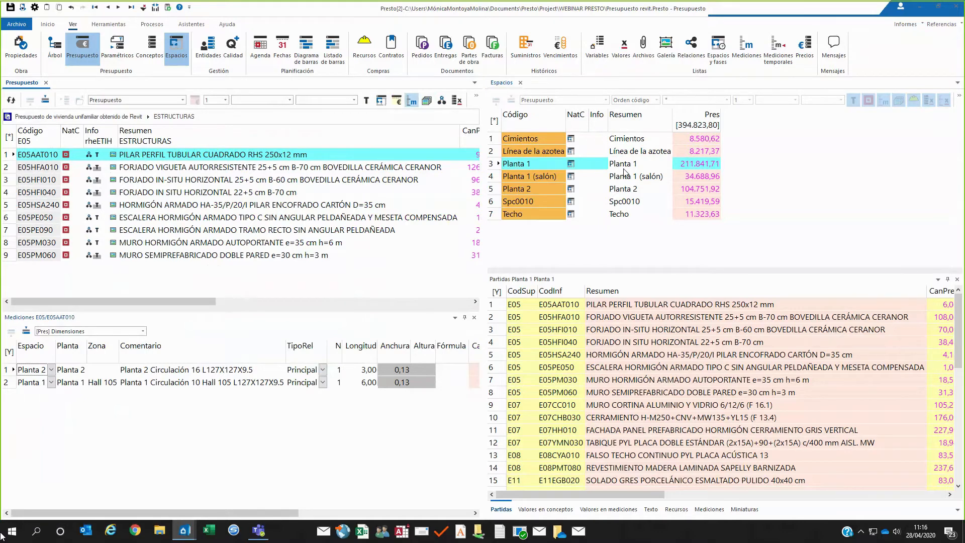
Preview the Presupuesto y mediciones report, check the space given on the measurement lines of the first items, and close the preview.
left_click(905, 24)
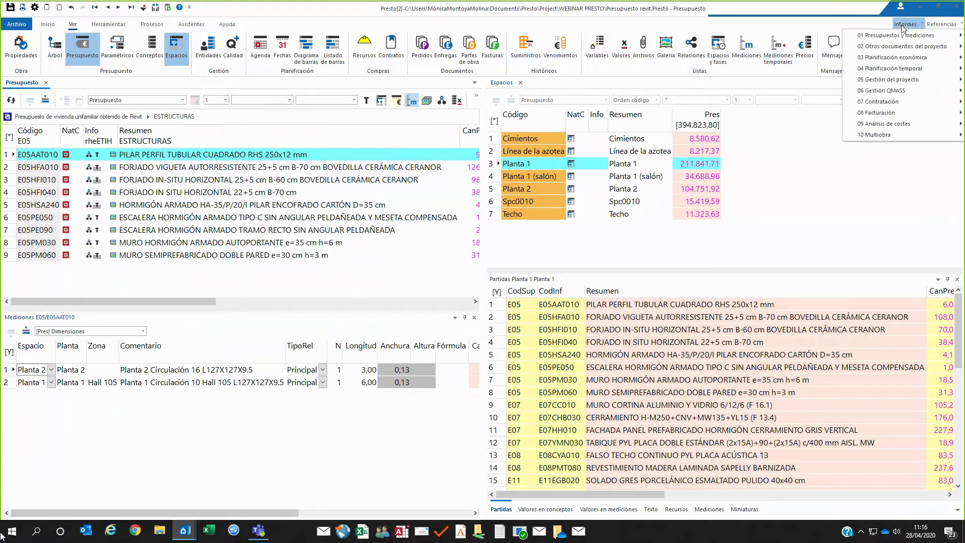
mouse_move(894, 35)
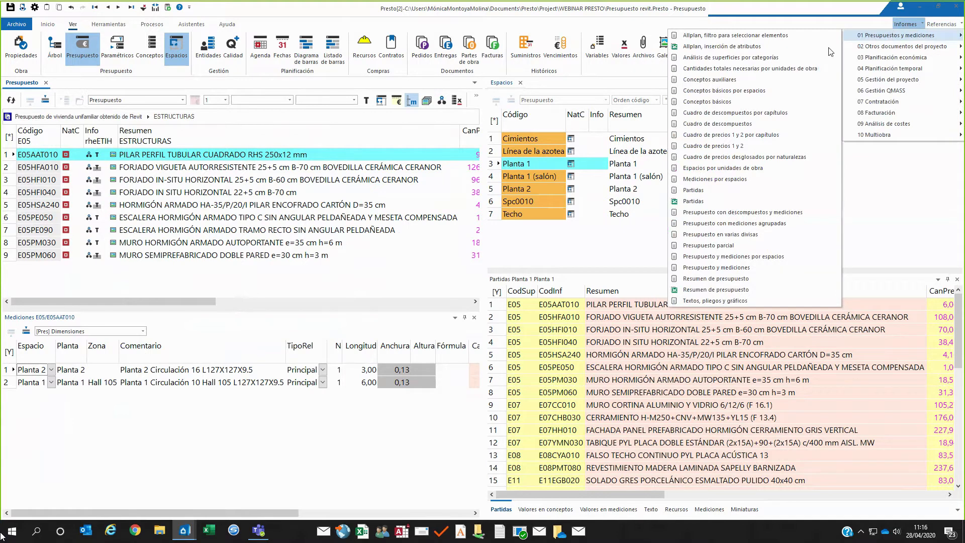
left_click(735, 268)
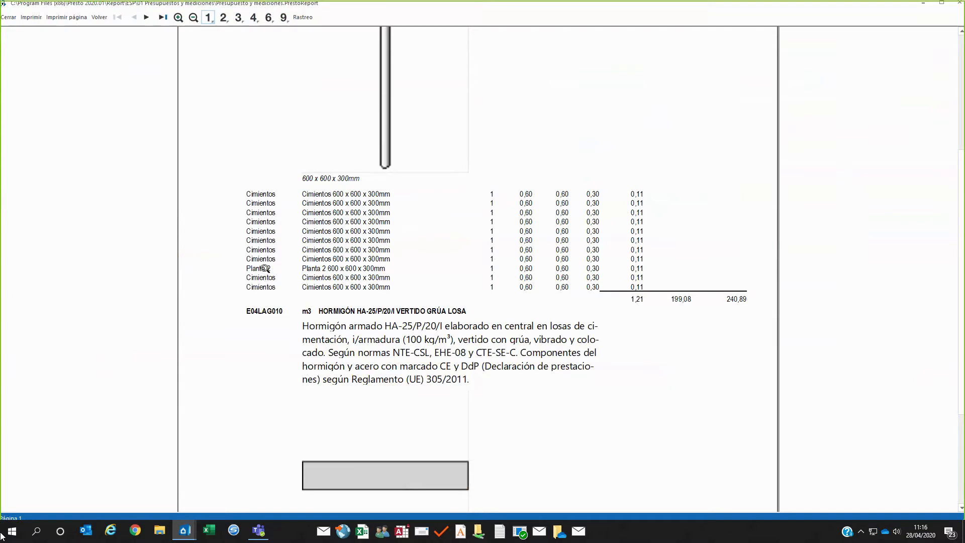
left_click(8, 17)
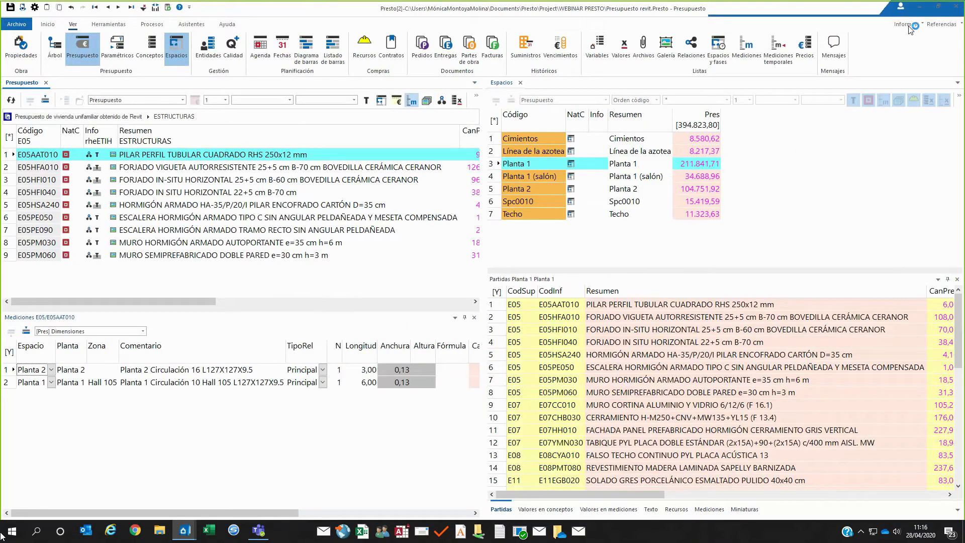
Open the Mediciones por espacios report options and set Gráficos to N.
left_click(906, 24)
mouse_move(885, 33)
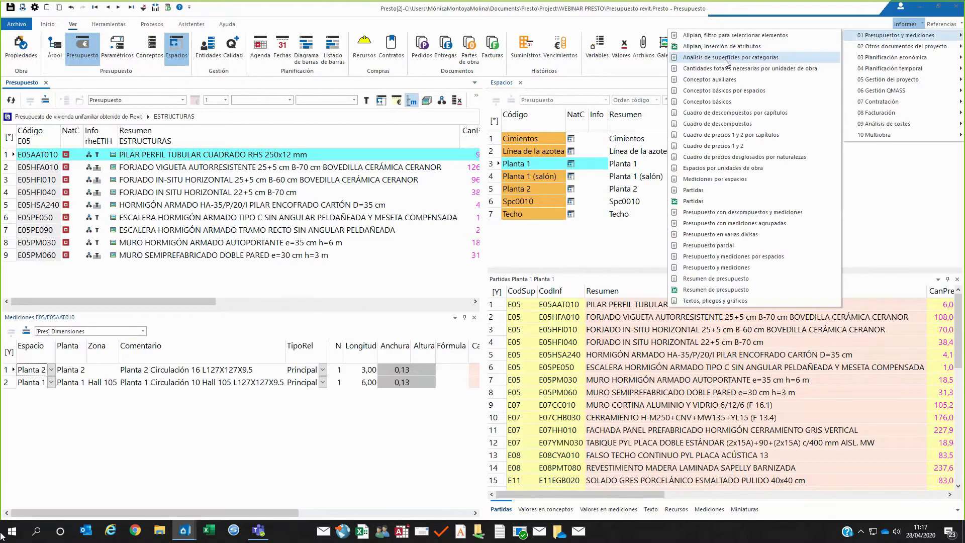
left_click(722, 179)
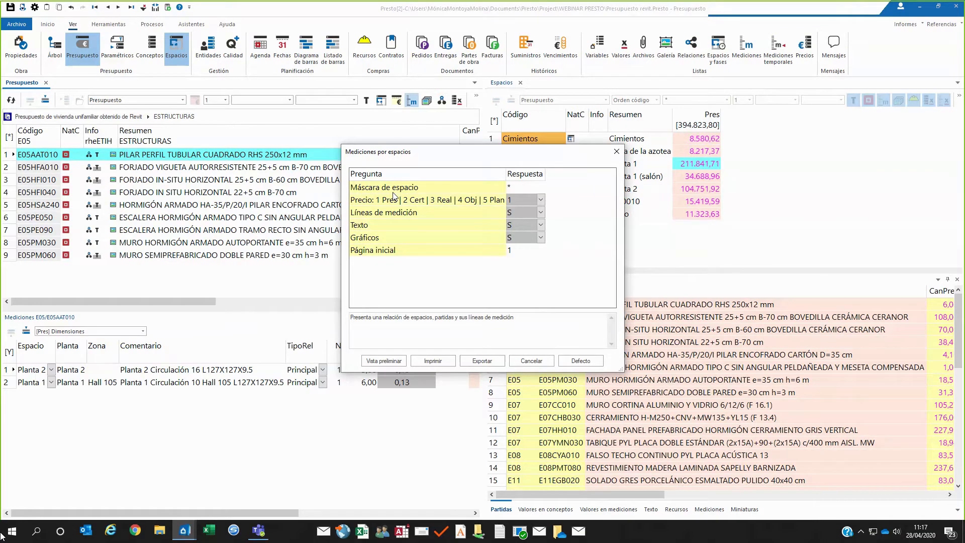
left_click_drag(448, 153, 303, 135)
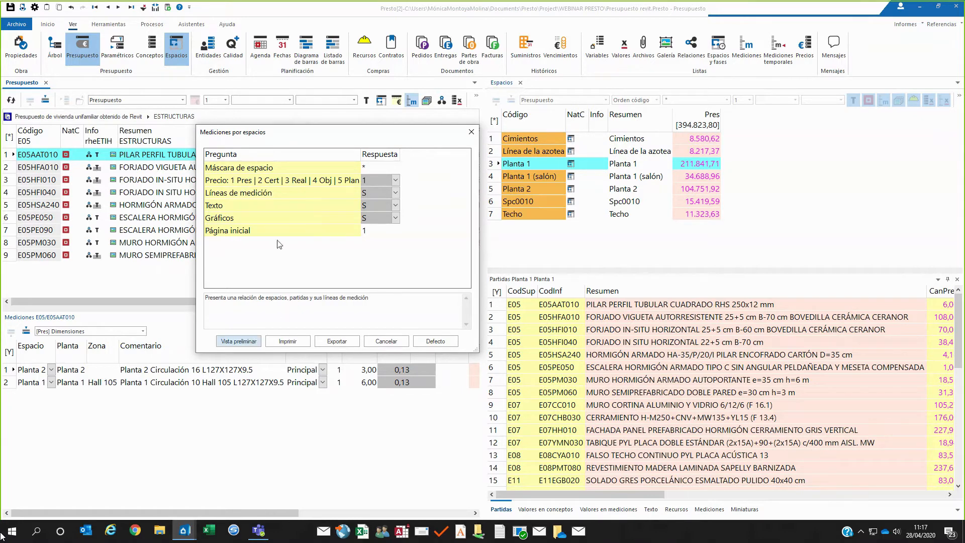
left_click(396, 218)
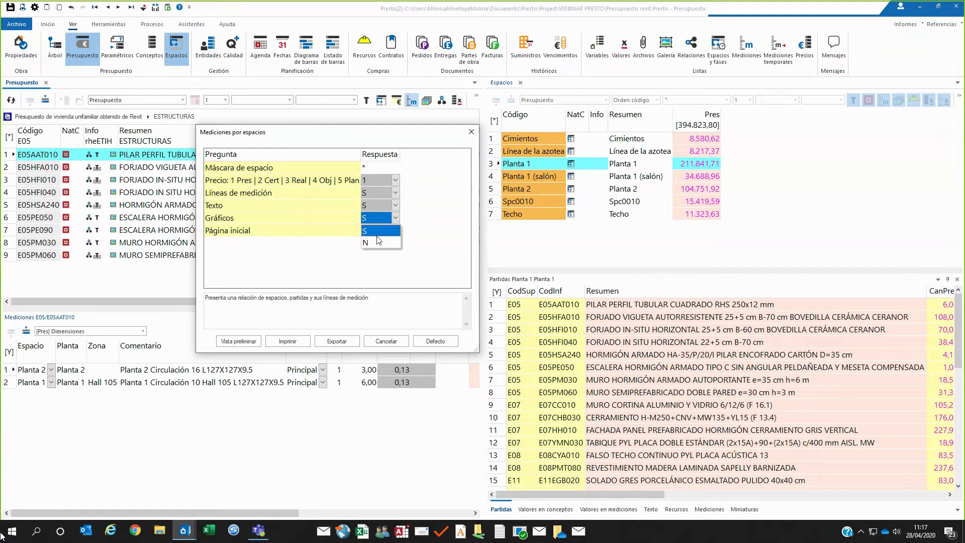
left_click(379, 242)
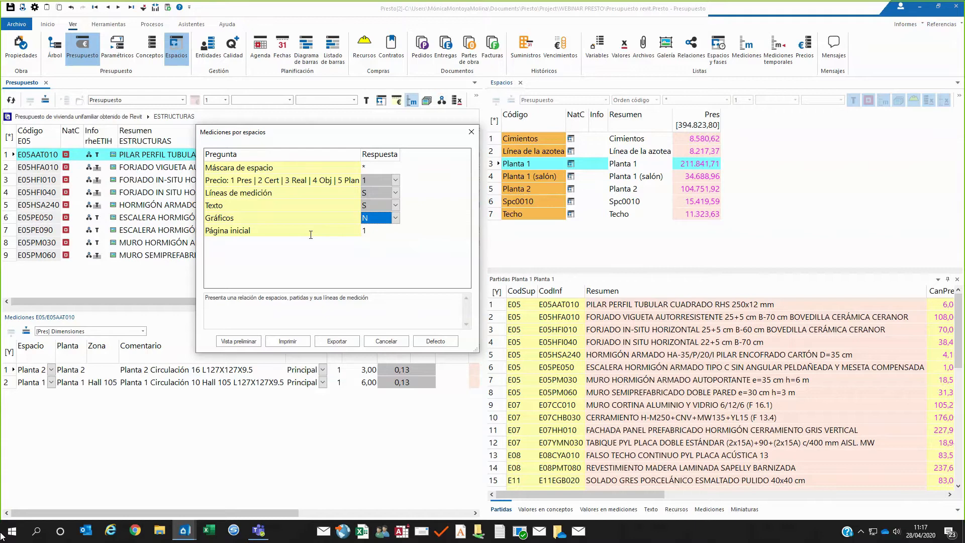
Preview the Mediciones por espacios report and examine the items and measurement lines grouped under space Planta 1 on page 4.
left_click(251, 340)
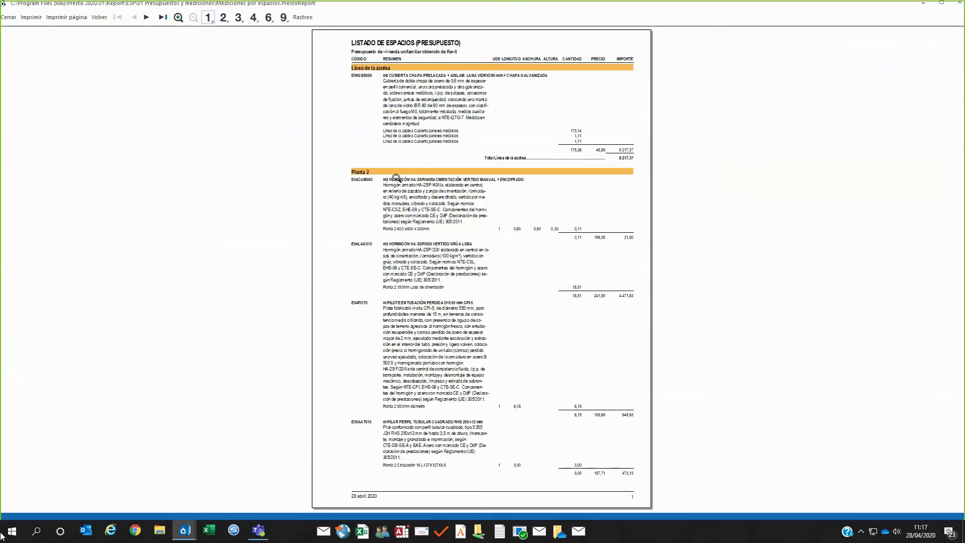
left_click(146, 17)
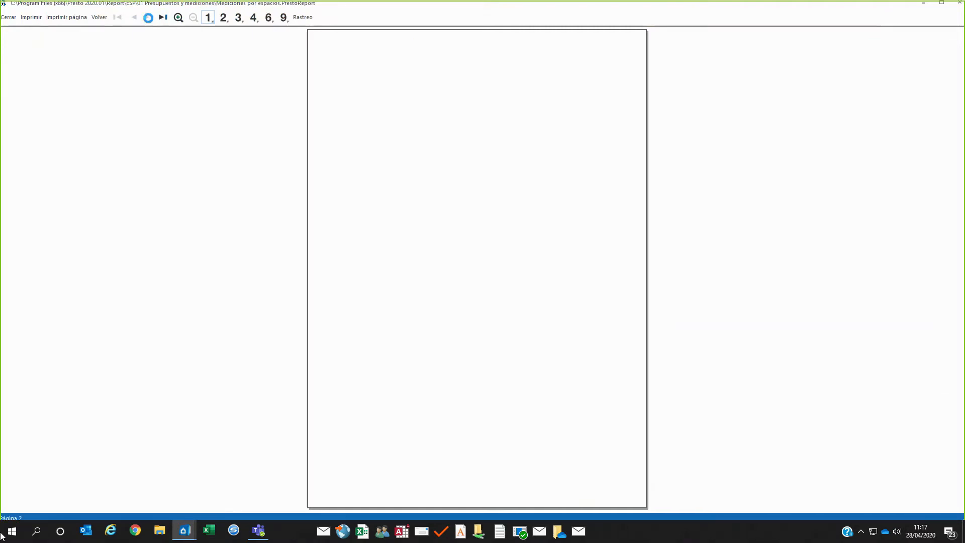
left_click(146, 17)
left_click(147, 17)
left_click(154, 17)
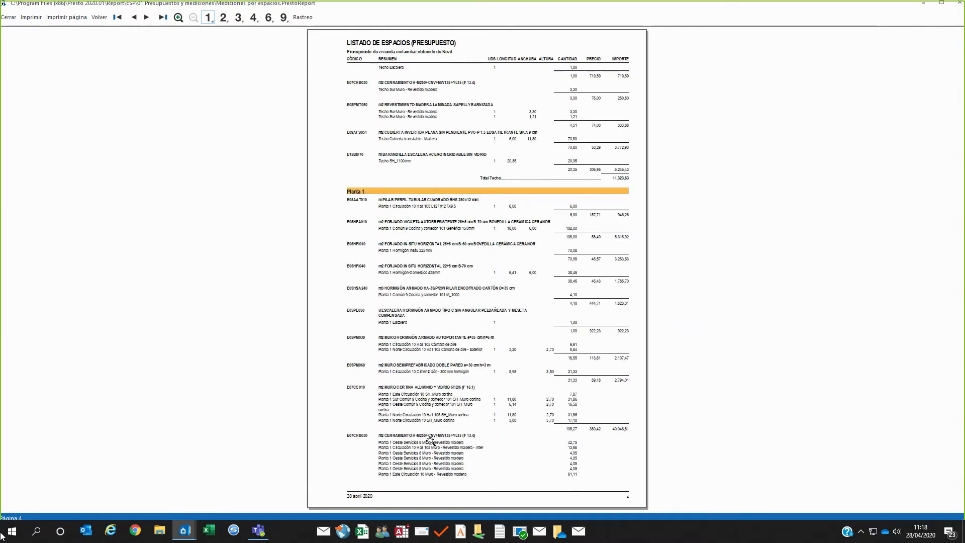
left_click(431, 266)
left_click(431, 286)
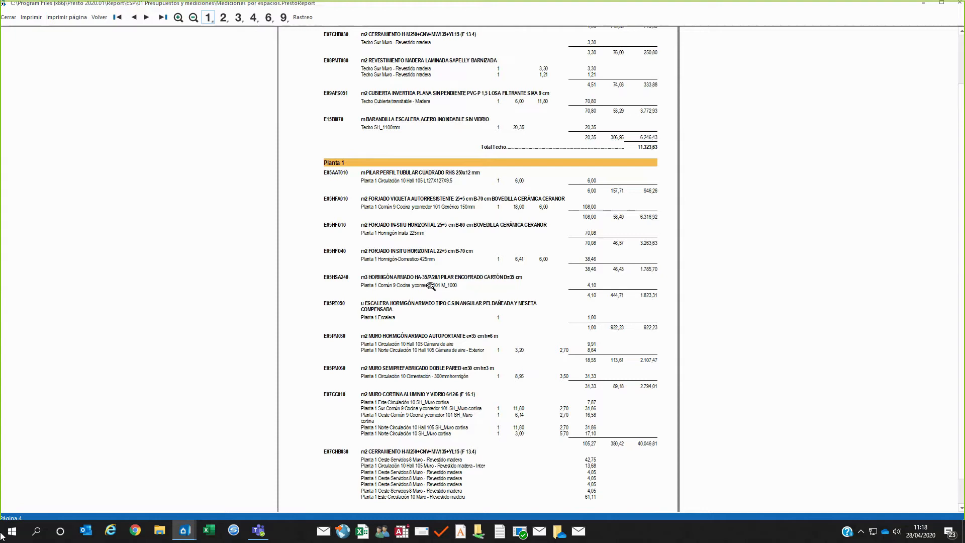
left_click(431, 286)
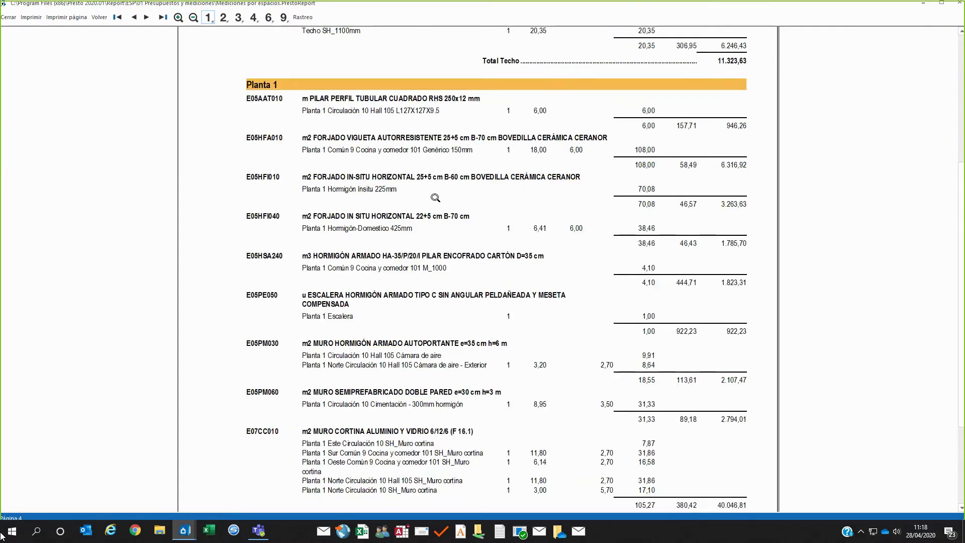
left_click(435, 198)
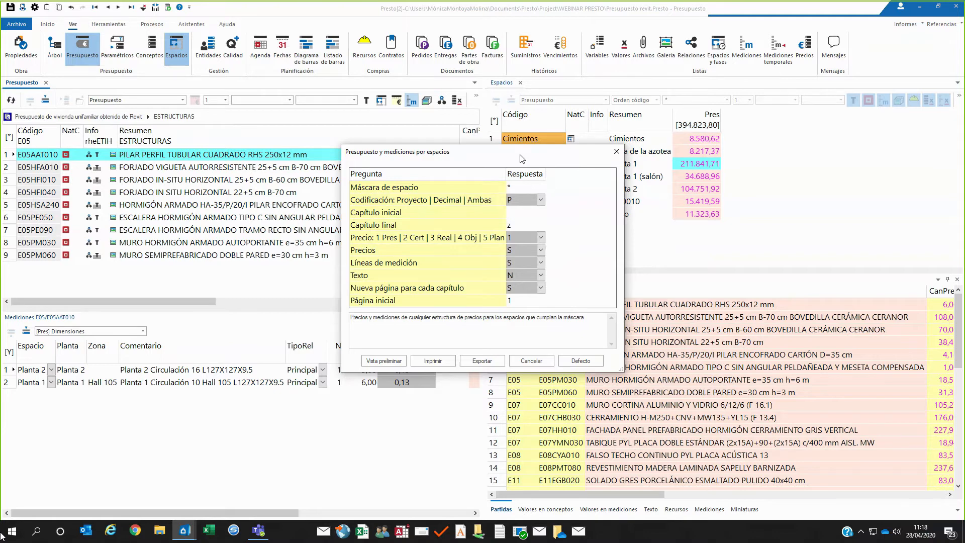
Set Nueva página para cada capítulo to N in the Presupuesto y mediciones por espacios report and examine its preview.
left_click_drag(522, 158, 520, 126)
left_click(539, 256)
left_click(520, 280)
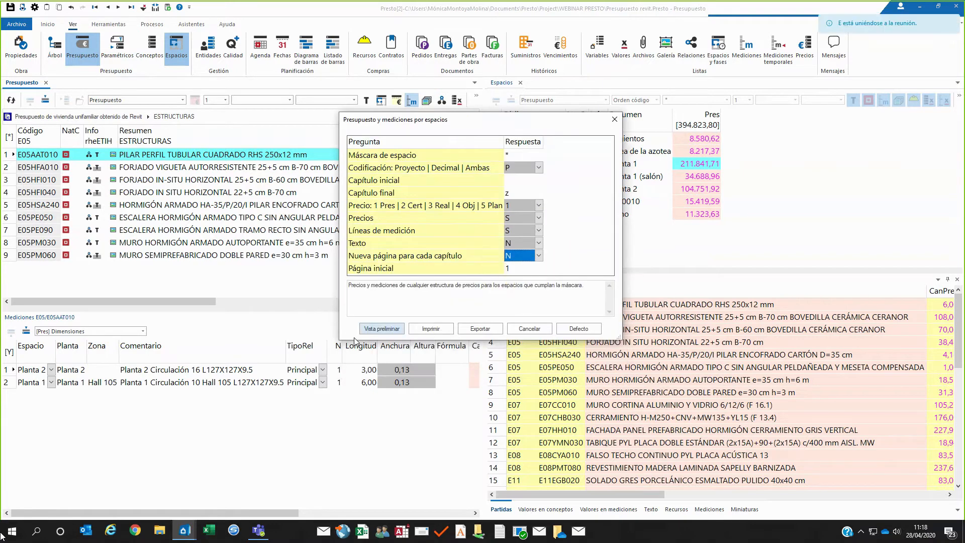
left_click(378, 329)
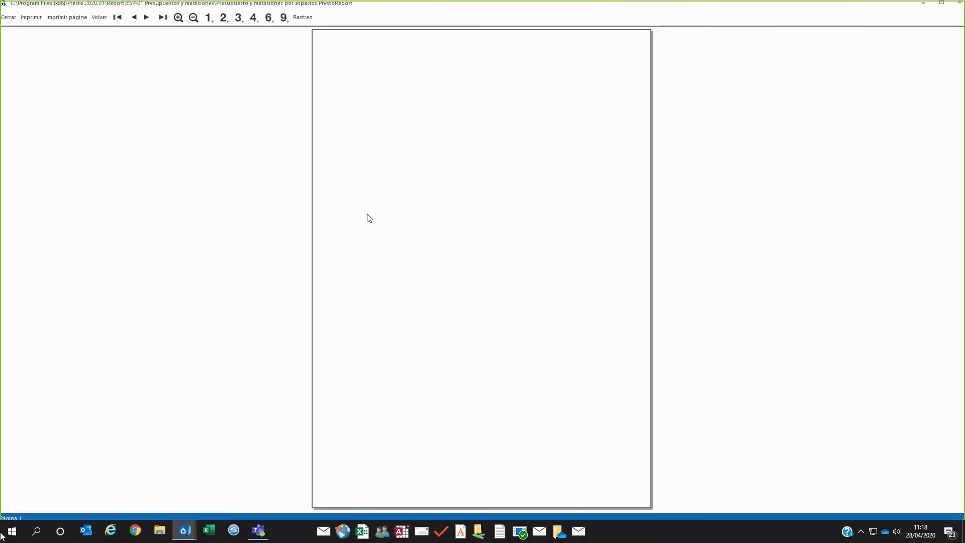
left_click(444, 131)
left_click(390, 132)
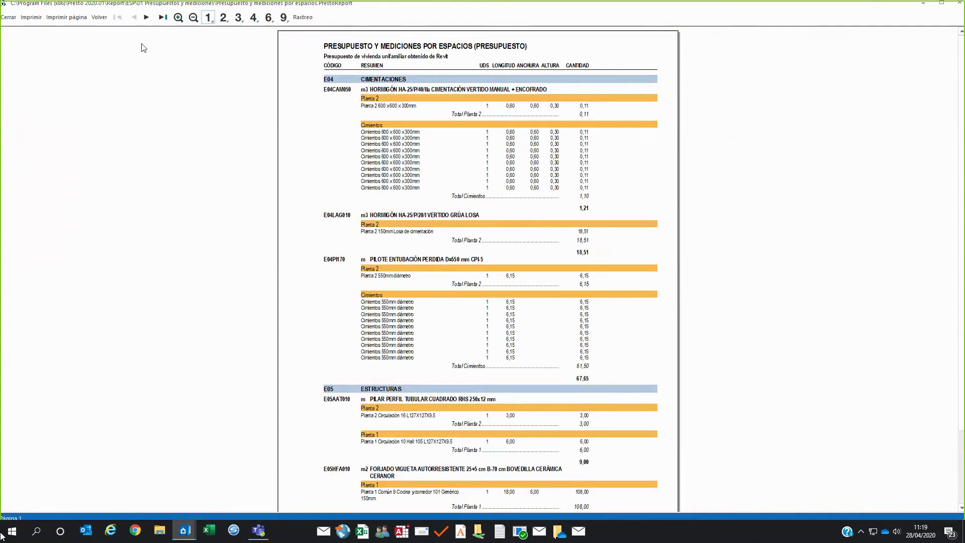
Preview Presupuesto y mediciones por espacios again without measurement lines, examine the quantities by space, and close it.
left_click(99, 17)
key("Escape")
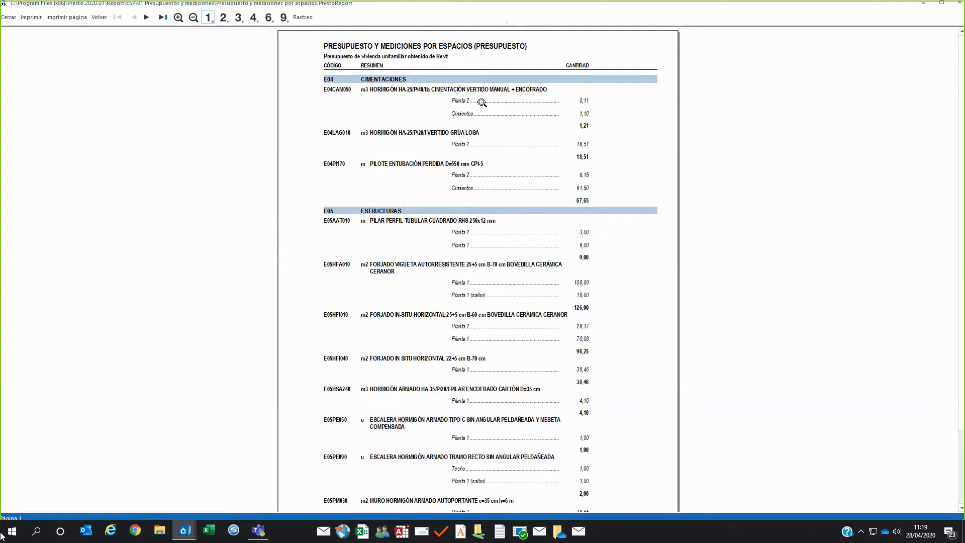
left_click(482, 102)
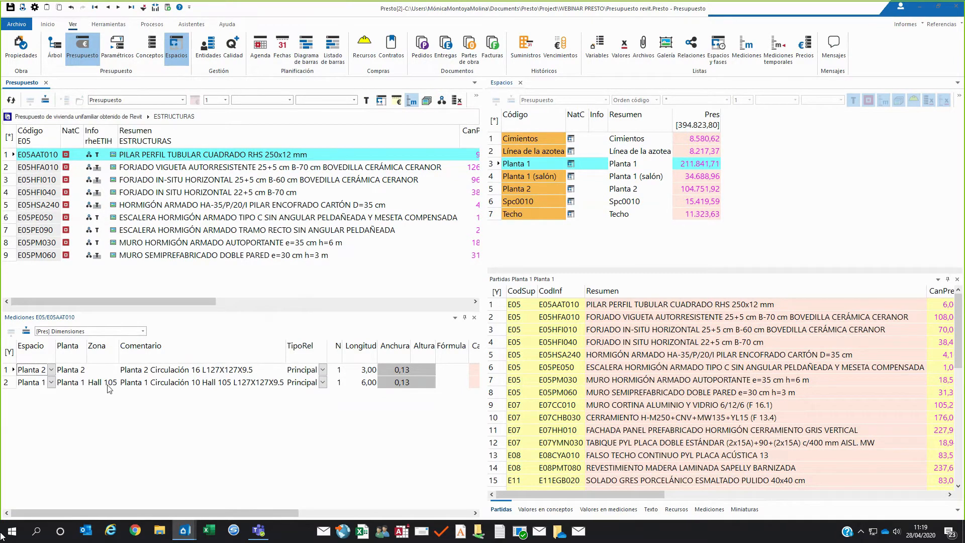
Open the Presupuesto con mediciones agrupadas report and preview it with measurements grouped by Espacio.
left_click(908, 24)
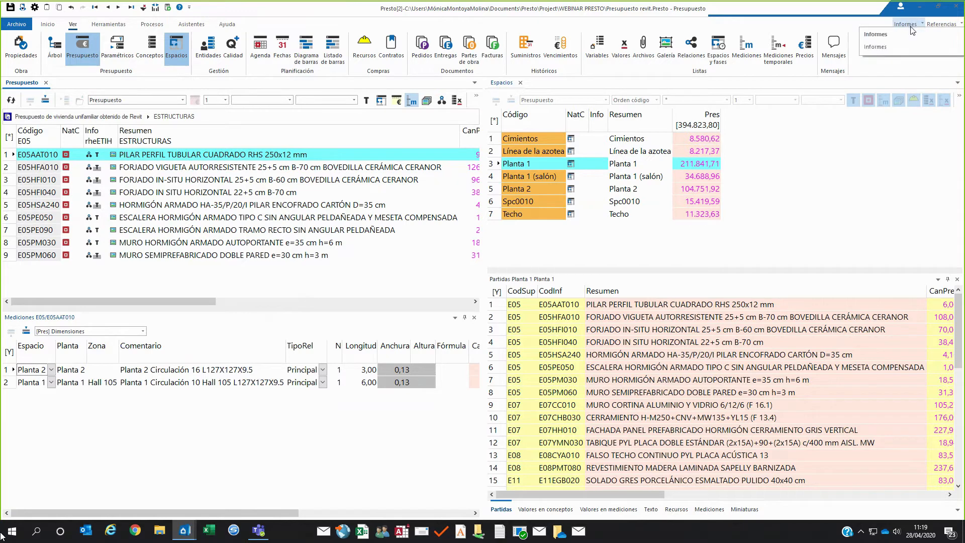
left_click(910, 34)
mouse_move(900, 36)
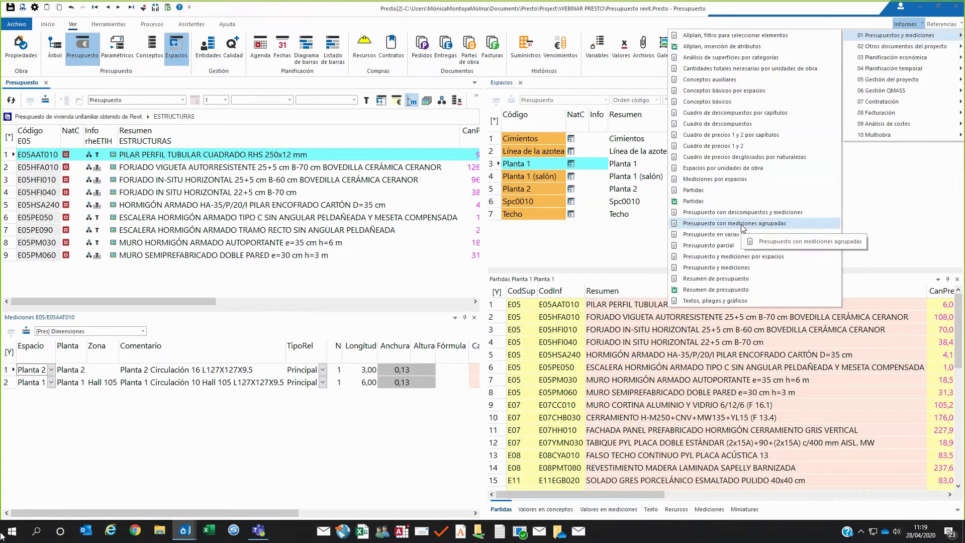
left_click(742, 224)
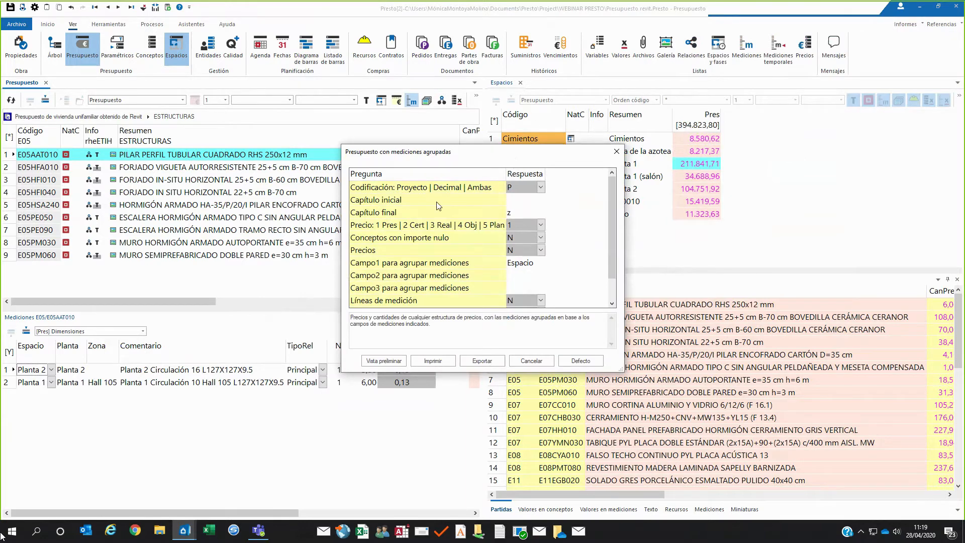
left_click_drag(412, 152, 439, 114)
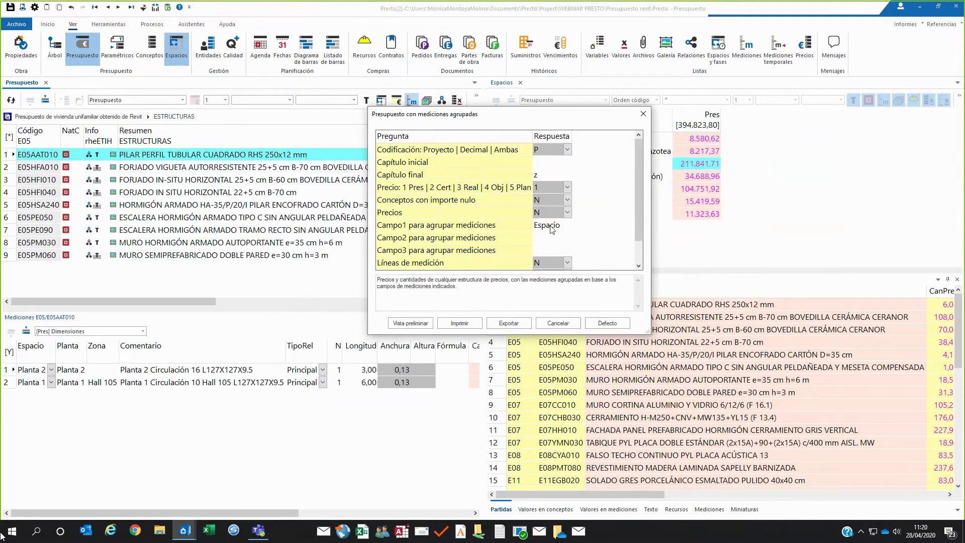
left_click(422, 324)
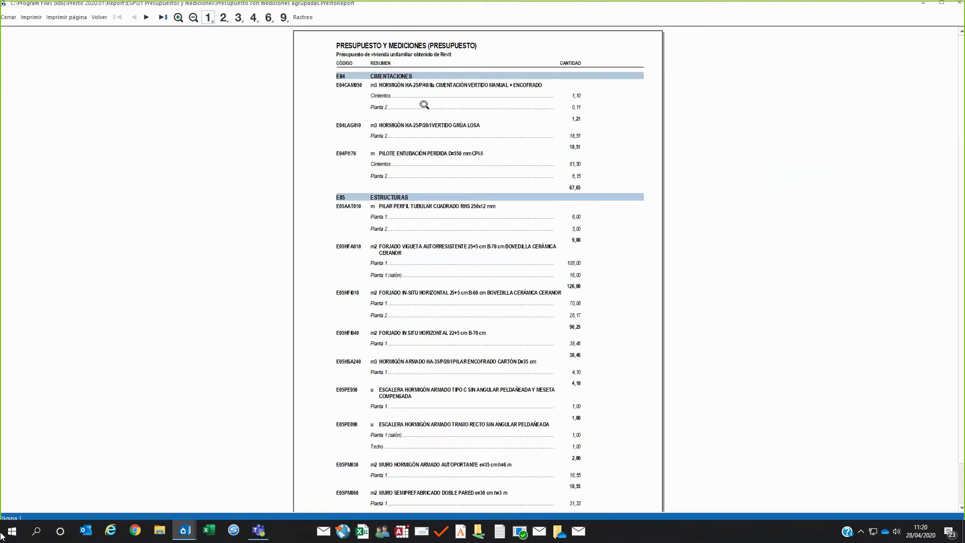
left_click(418, 118)
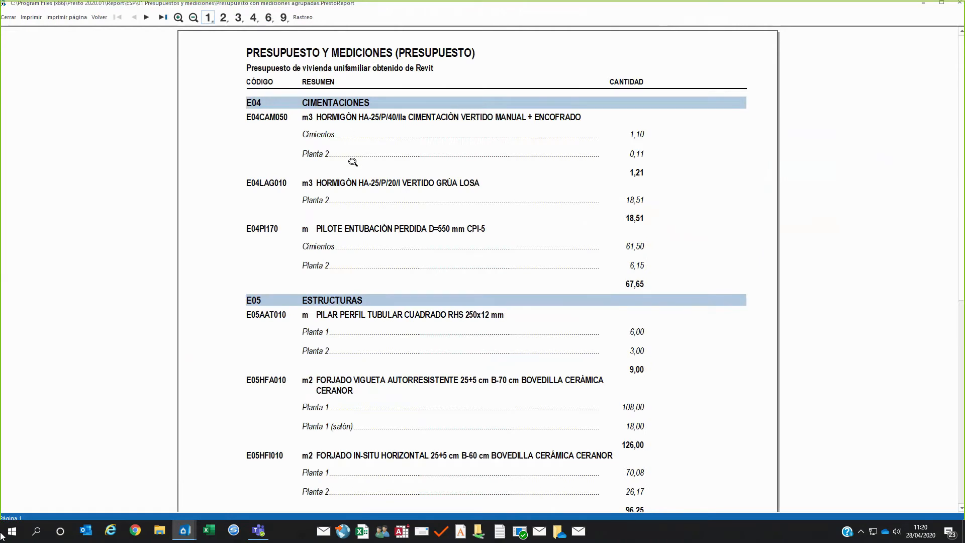
Add Planta as the second grouping field of the report and review the preview grouped by Espacio and Planta.
left_click(99, 17)
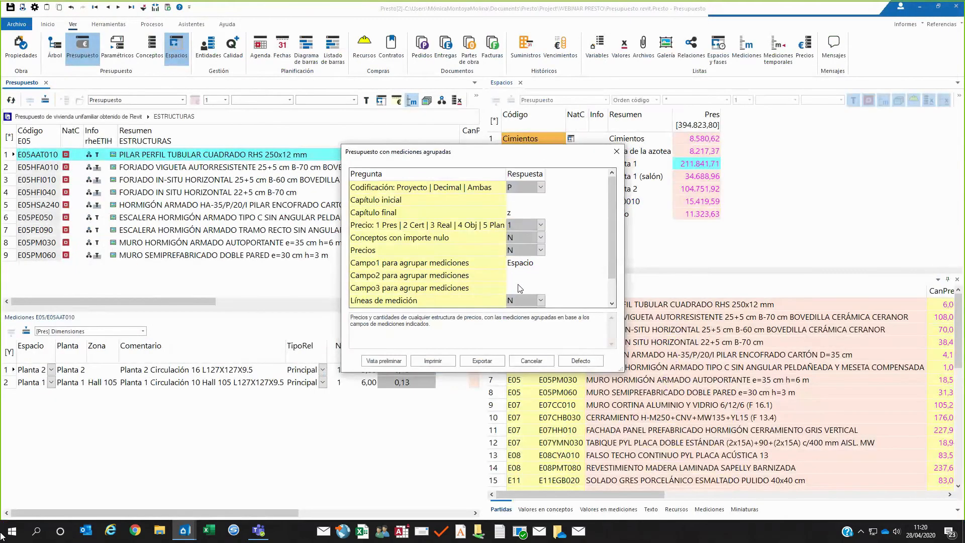
left_click(384, 361)
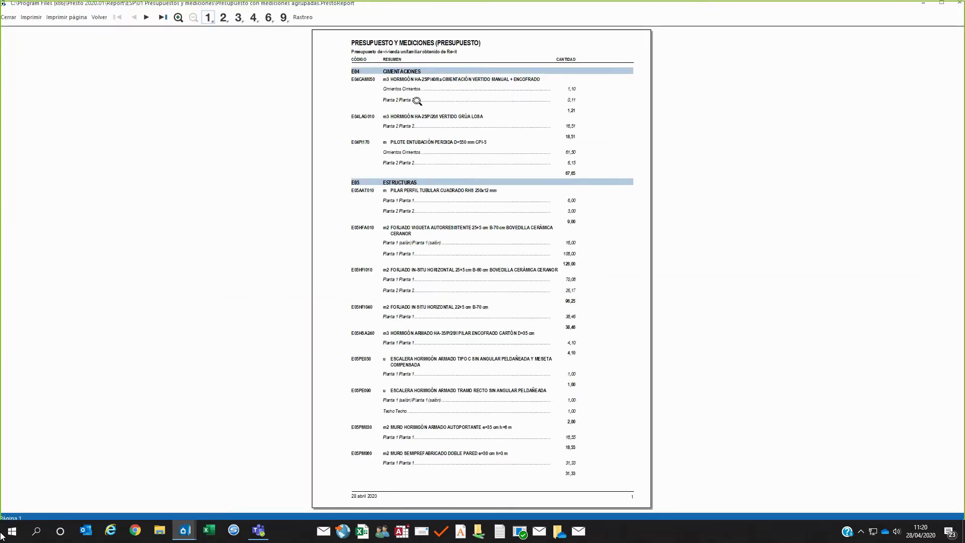
left_click(417, 101)
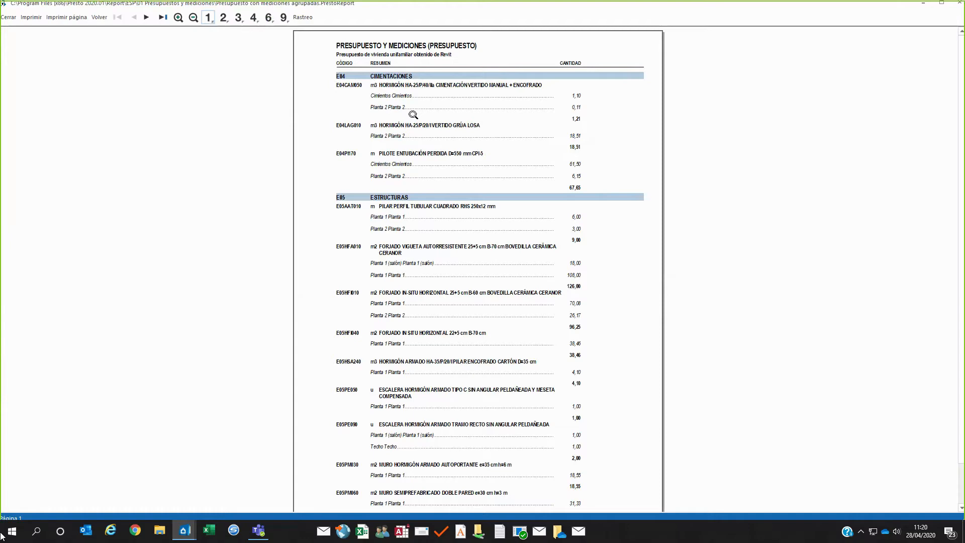
left_click(415, 152)
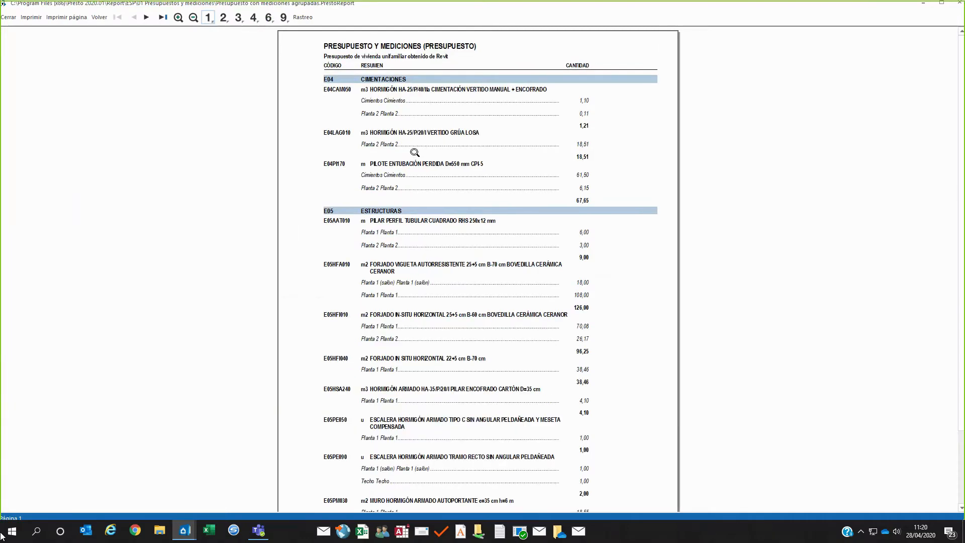
left_click(400, 394)
scroll(400, 393, "down", 6)
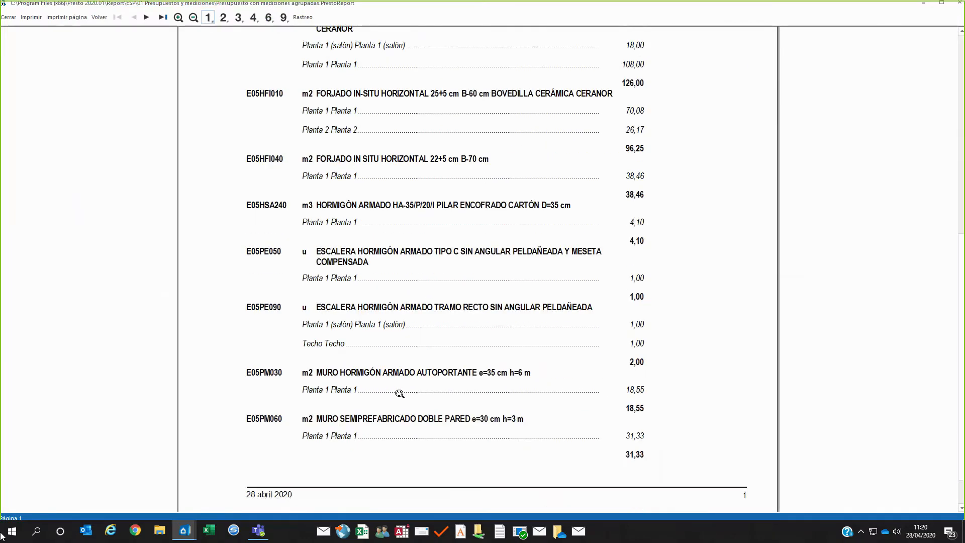
scroll(352, 388, "up", 3)
scroll(352, 387, "up", 1)
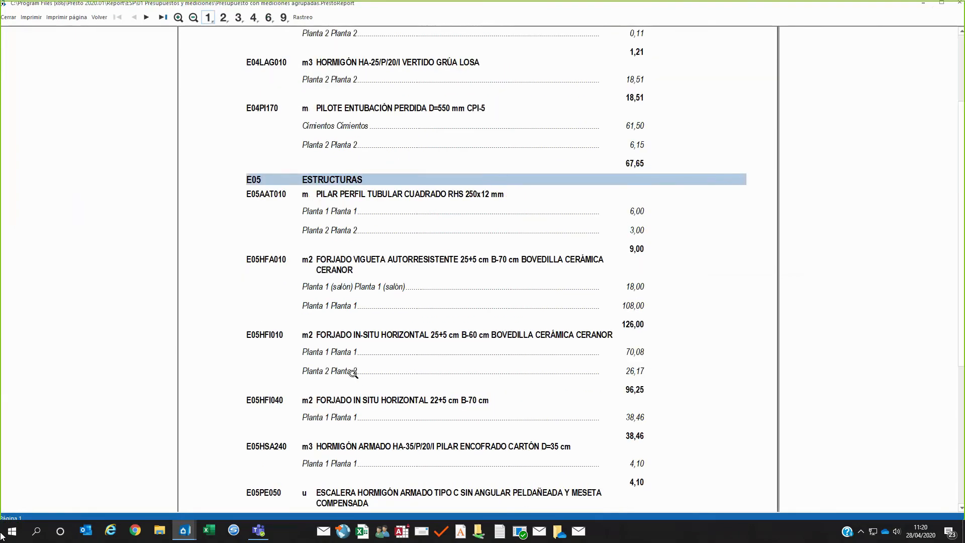
scroll(353, 374, "up", 2)
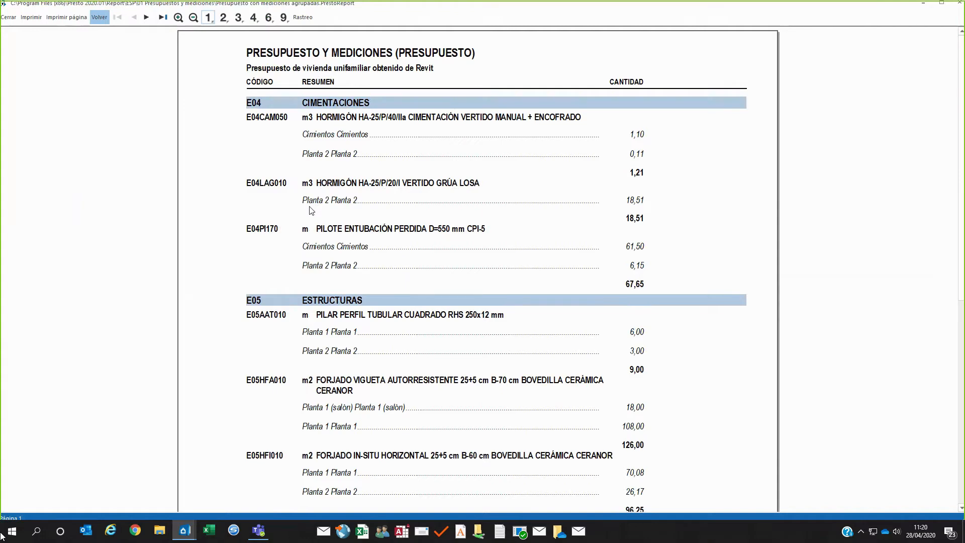
Preview the grouped report with Zona as Campo3, return to its options, and set Campo2 para agrupar mediciones to Zona.
key("Escape")
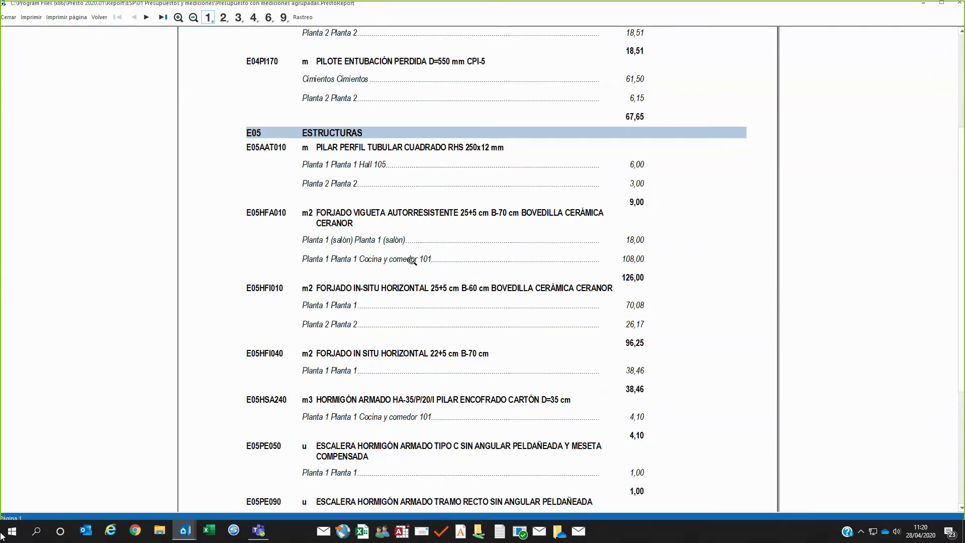
left_click(101, 19)
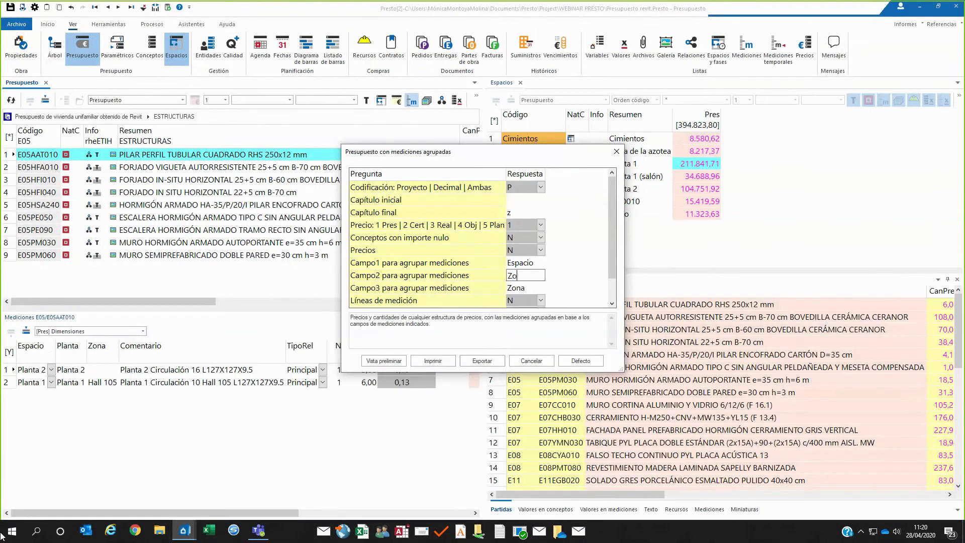
type("na")
key("Return")
key("Escape")
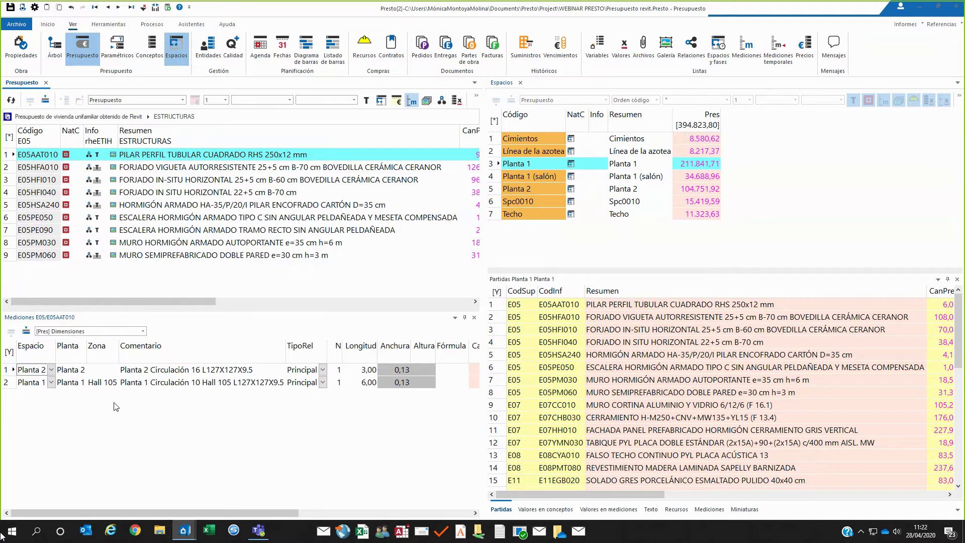
Close the separate Espacios window and show an enlarged subordinate Espacios window beneath the ESTRUCTURAS items.
left_click(520, 83)
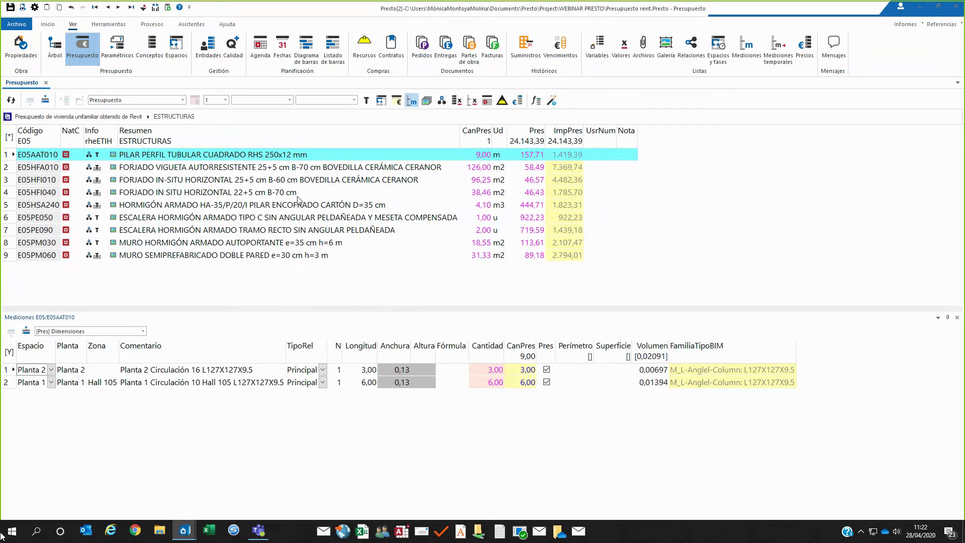
left_click(381, 101)
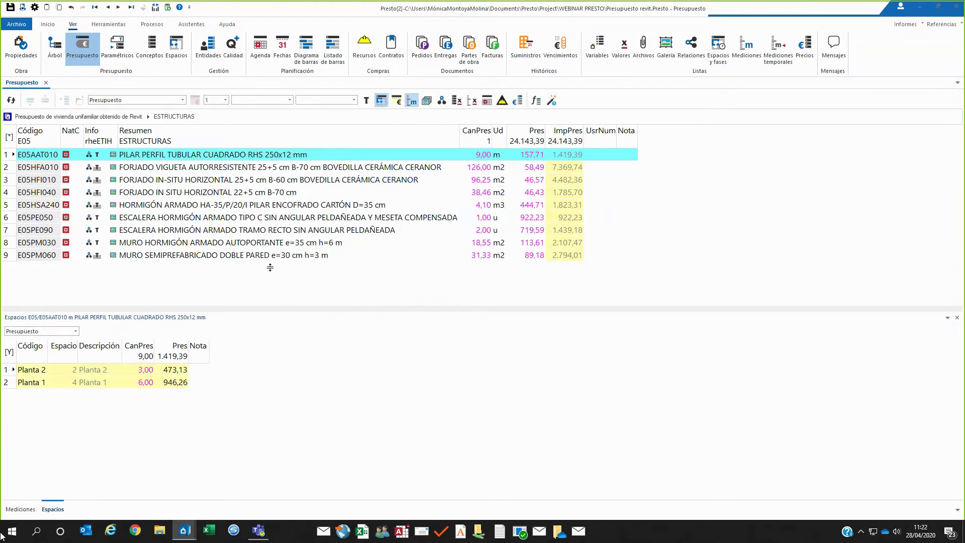
left_click_drag(270, 268, 270, 201)
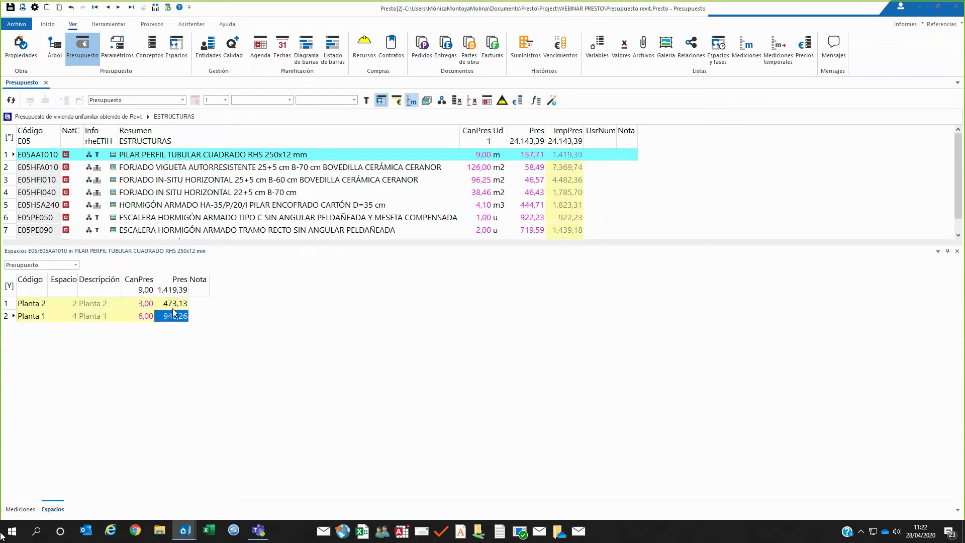
Check the breakdown by space of the ESTRUCTURAS items from E05HFA010 to E05PE050.
left_click(177, 171)
left_click(177, 183)
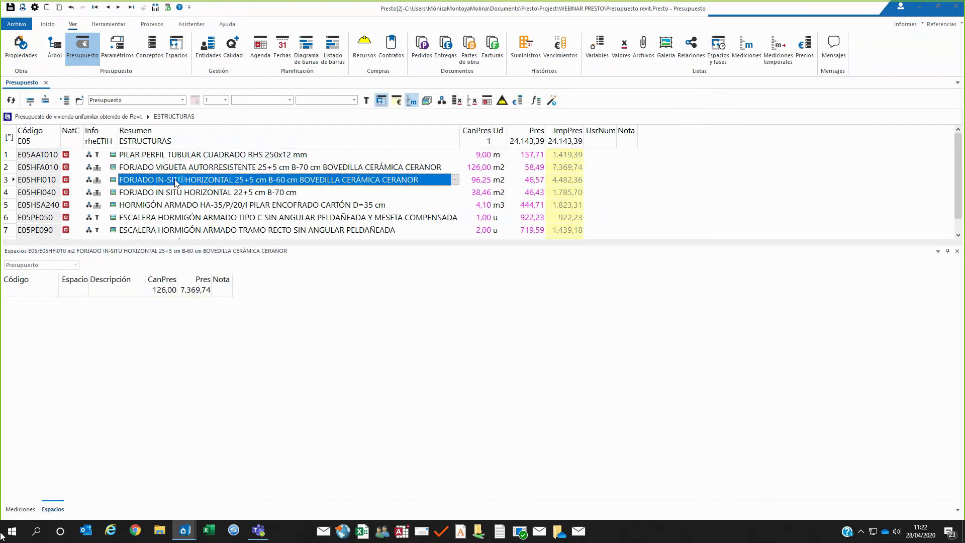
left_click(178, 196)
left_click(178, 210)
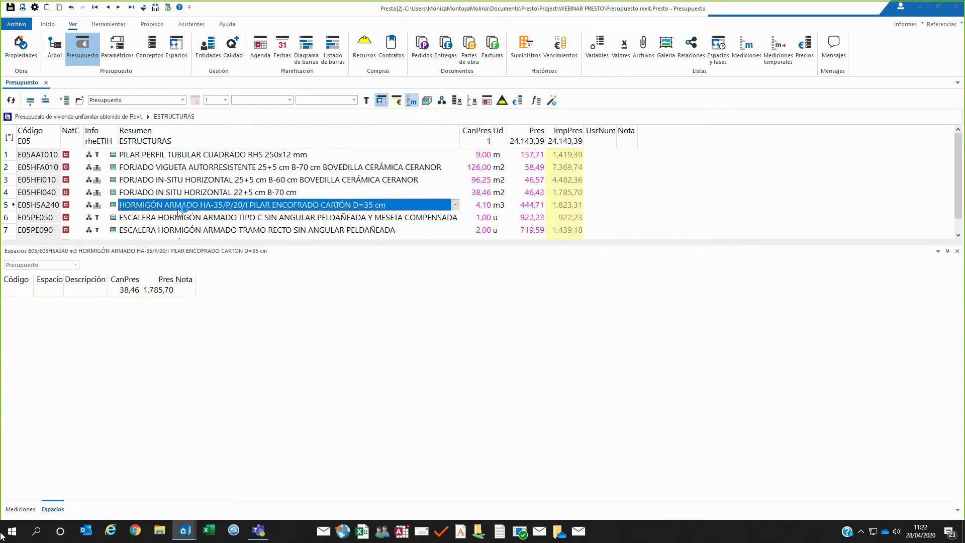
left_click(180, 219)
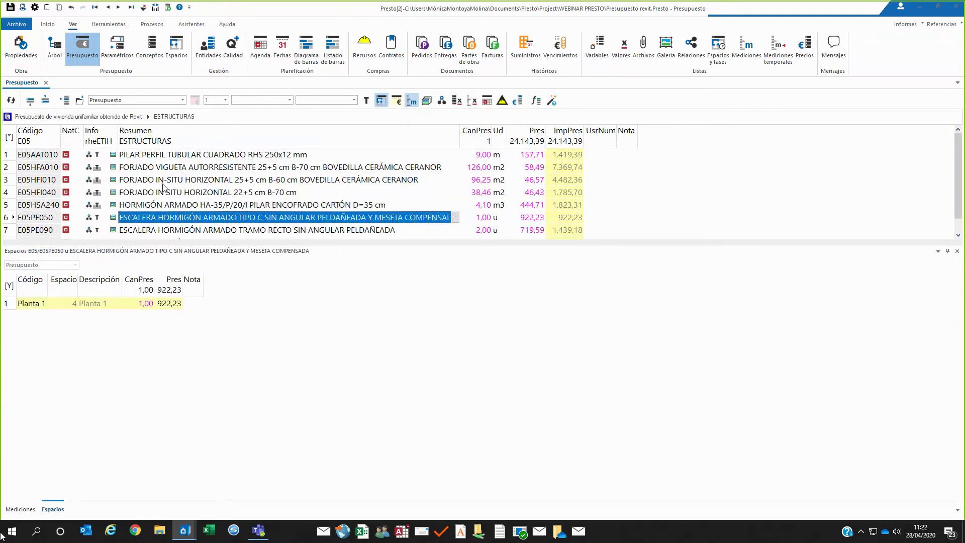
Go up to the chapter level of the budget and check the breakdown by space of the first chapters through PIEDRA NATURAL.
double_click(161, 135)
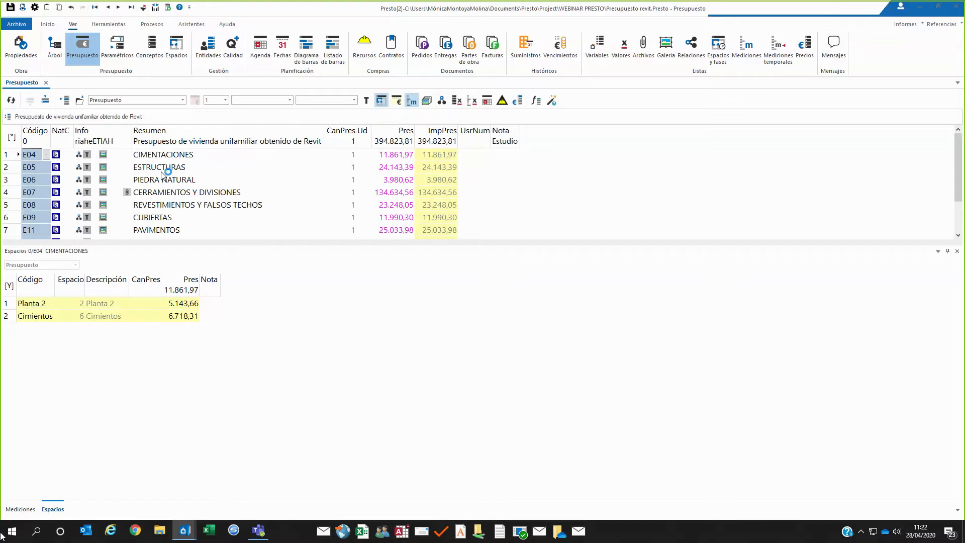
key("Down")
key("Down")
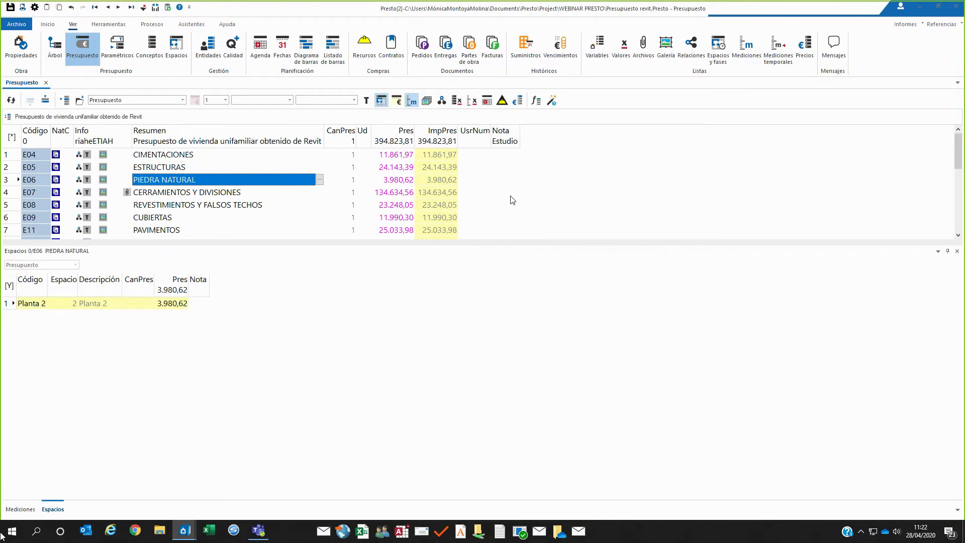
Check the breakdown by space of the chapters from CERRAMIENTOS Y DIVISIONES through PAVIMENTOS.
left_click(184, 196)
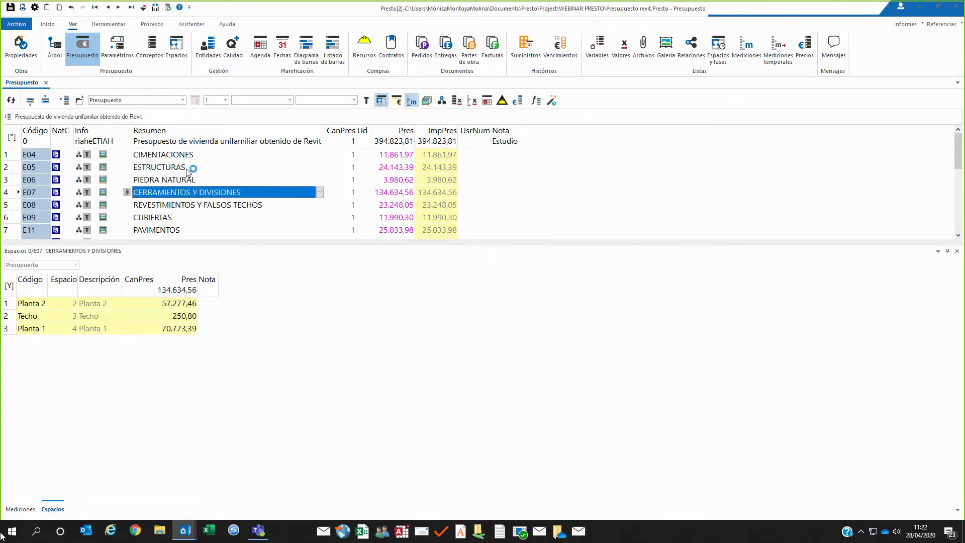
left_click(189, 209)
left_click(181, 218)
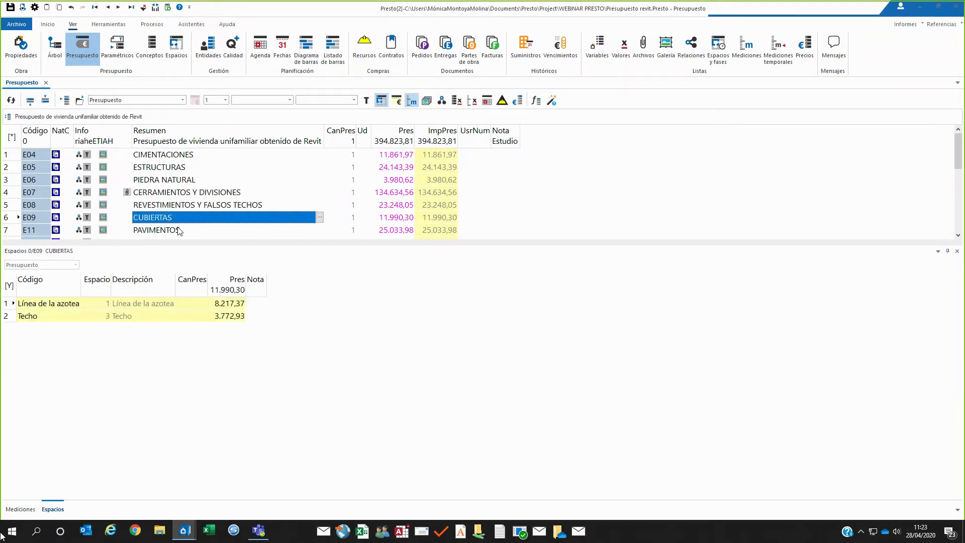
left_click(179, 230)
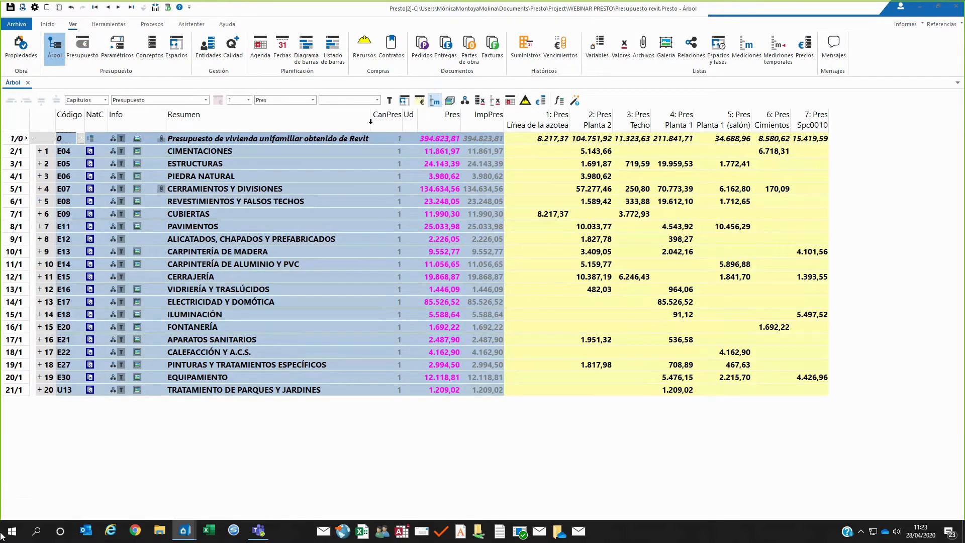
Set the first field broken down by space in the chapter tree to CanPres.
left_click(302, 102)
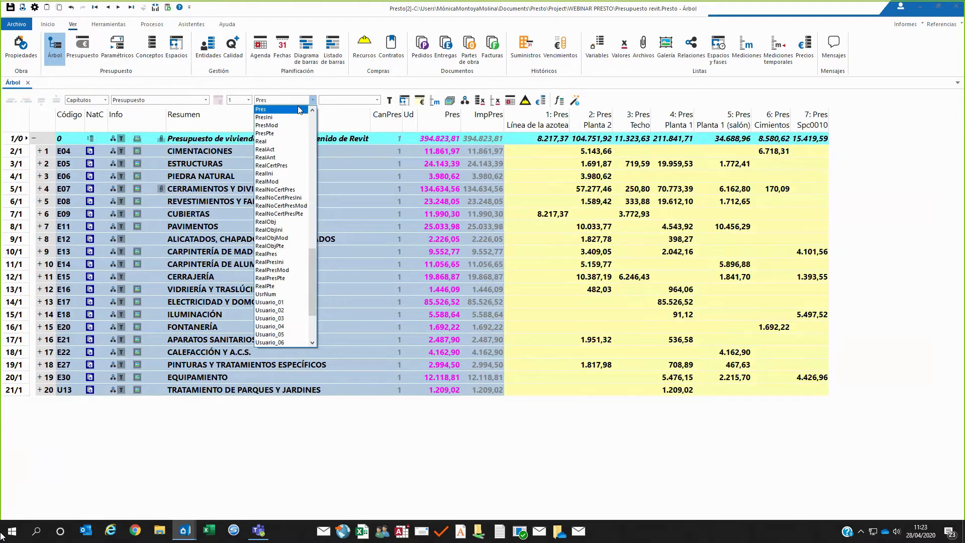
scroll(291, 205, "up", 10)
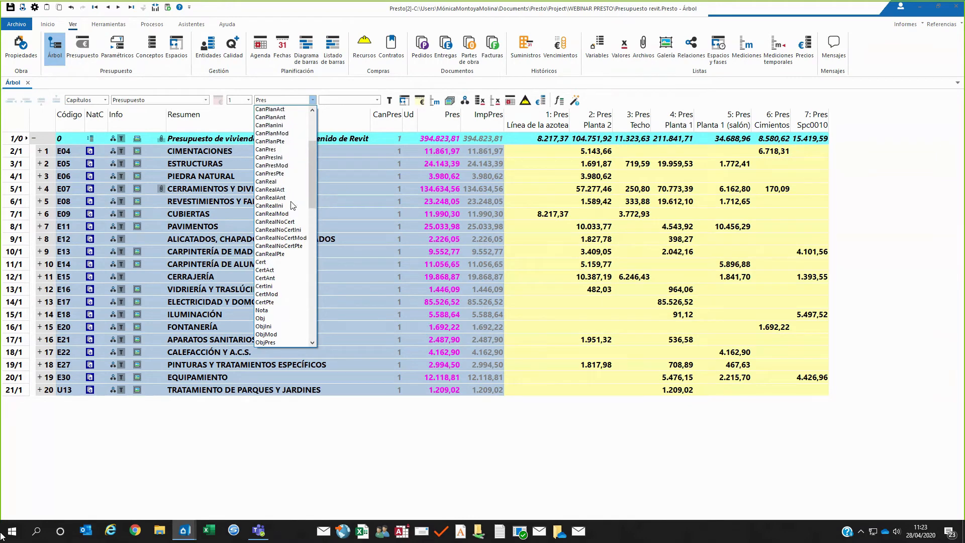
scroll(292, 205, "up", 3)
scroll(293, 205, "up", 1)
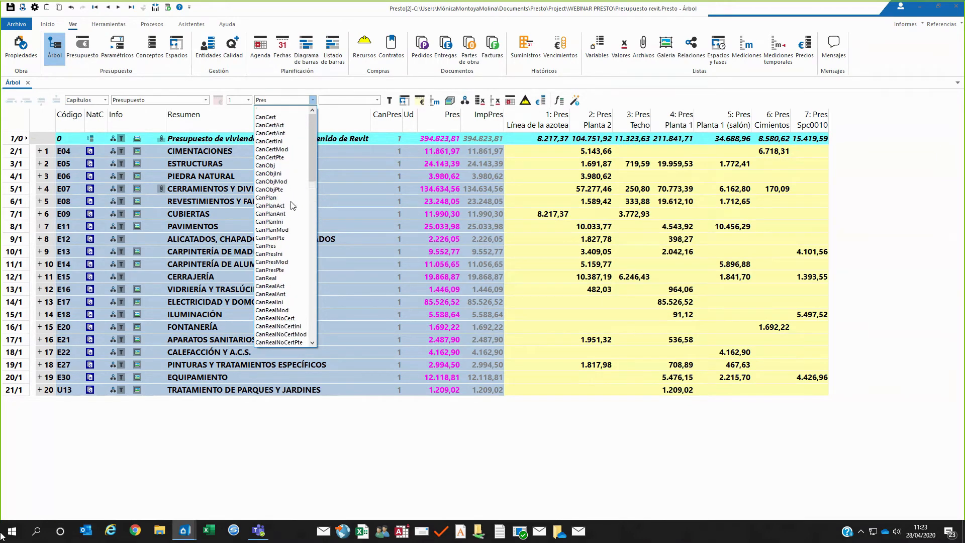
left_click(290, 247)
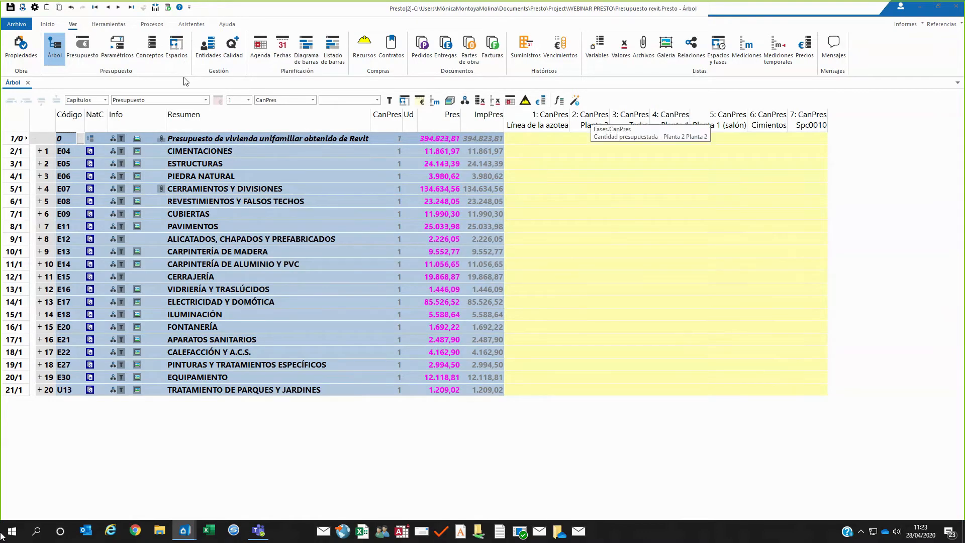
Open the Espacios list with the Resumen scheme to check each space's number, and return to the Árbol window.
left_click(177, 48)
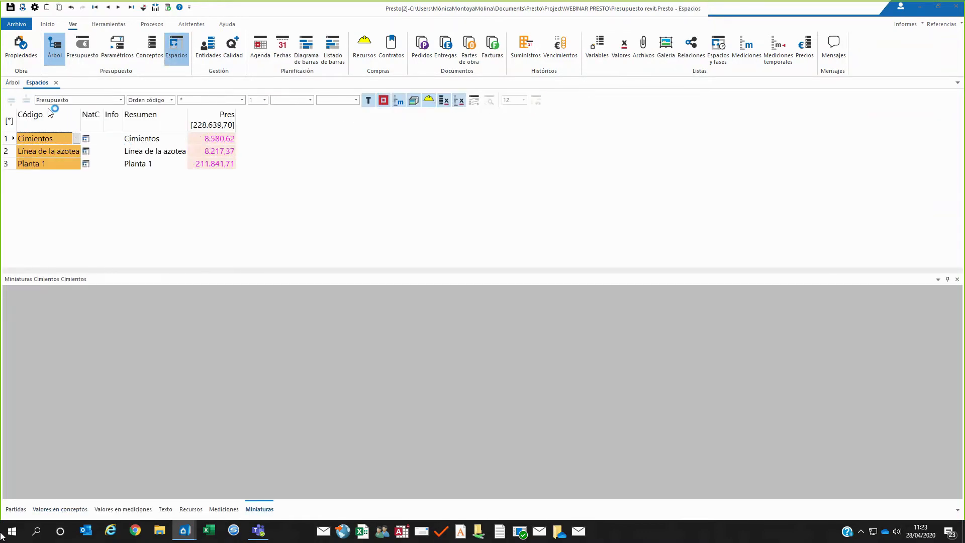
left_click(50, 100)
left_click(105, 165)
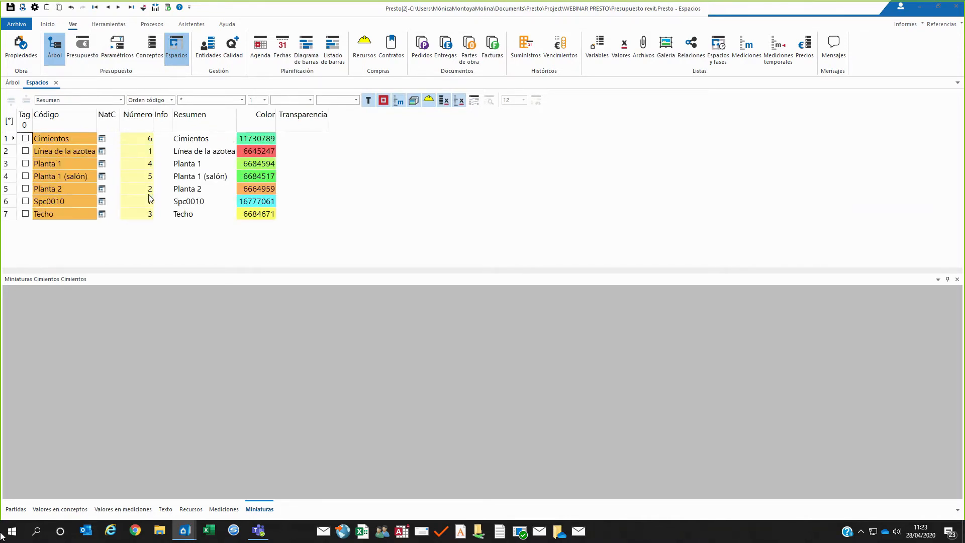
left_click(13, 84)
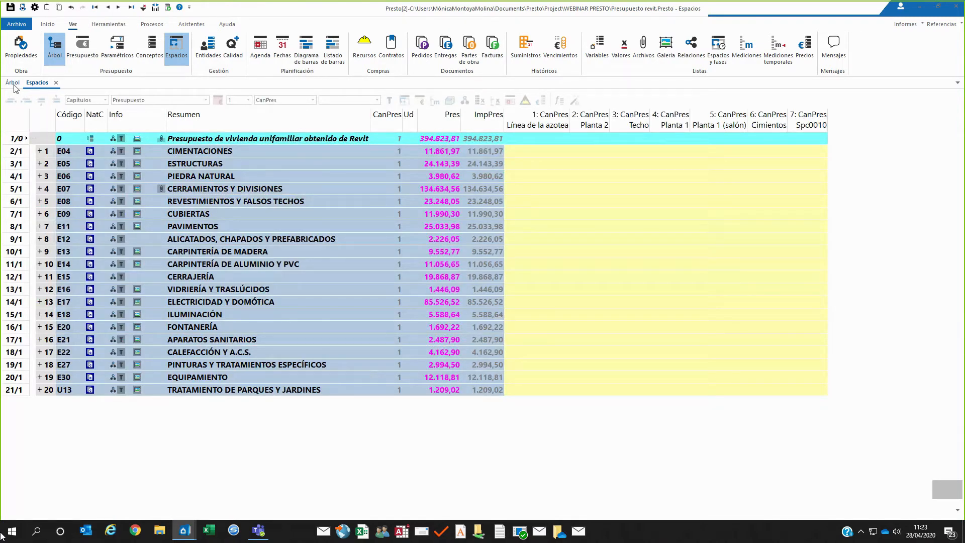
left_click(14, 84)
Expand the CIMENTACIONES and ESTRUCTURAS chapters and narrow the Resumen column so that all space columns fit.
left_click(40, 152)
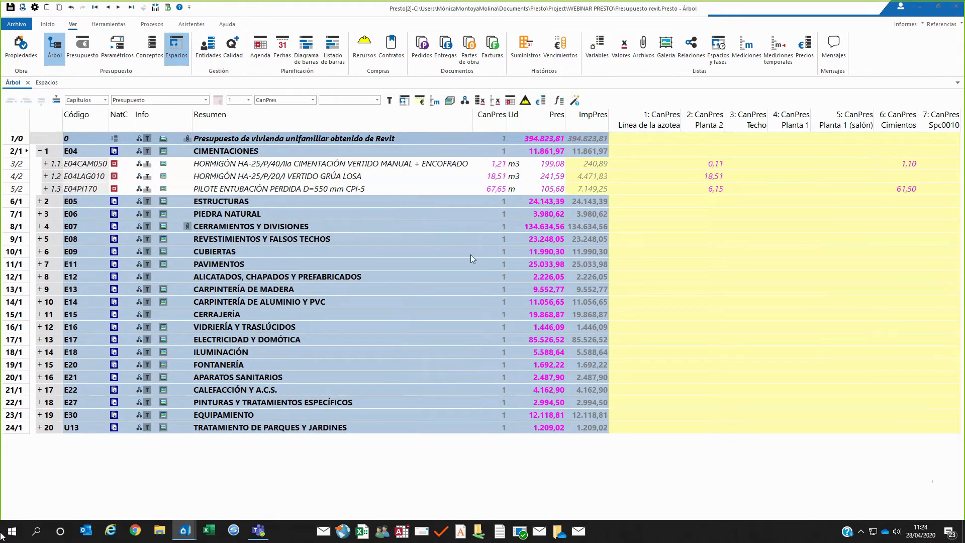
left_click(39, 202)
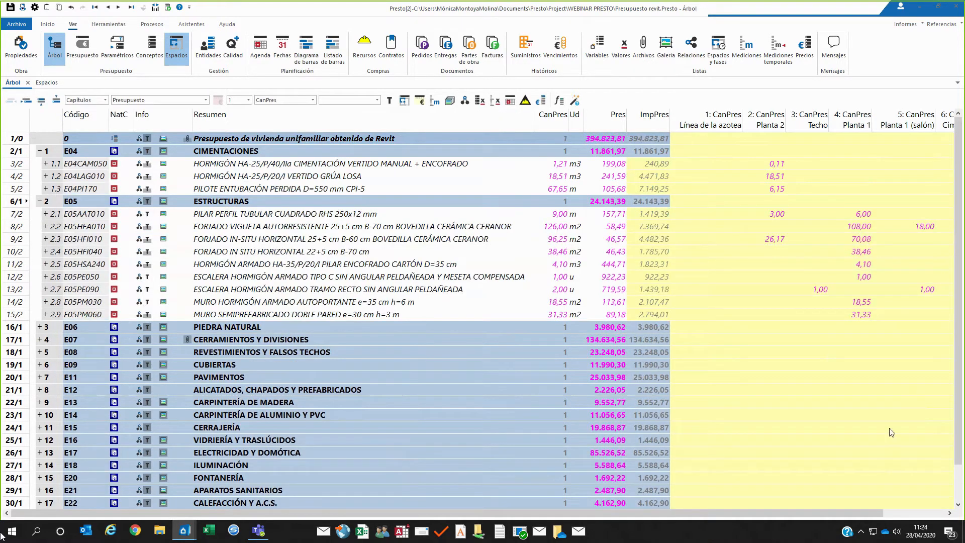
mouse_move(735, 510)
left_mouse_down()
mouse_move(796, 503)
mouse_move(732, 498)
left_mouse_up()
left_click_drag(534, 115, 441, 124)
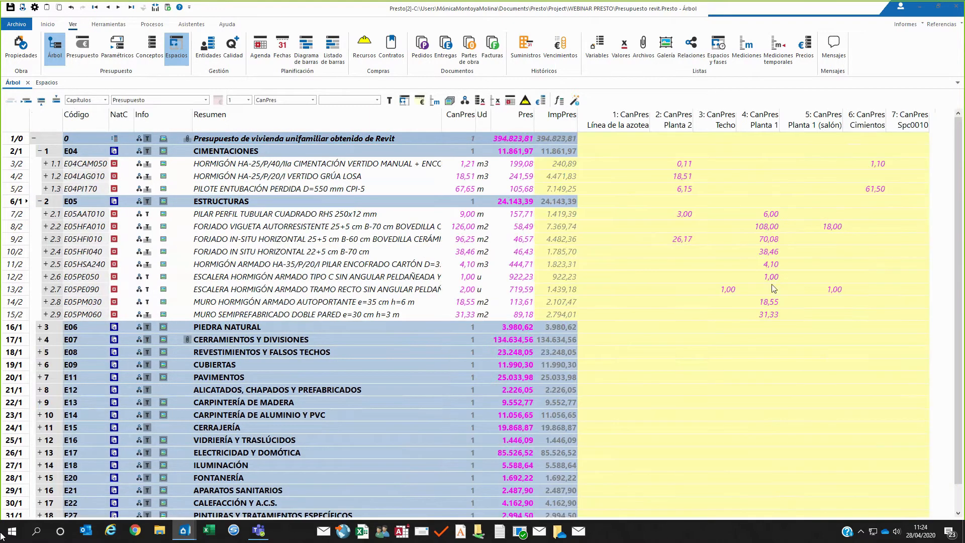
Expand the whole tree to the Partidas level and review the budgeted quantities of the items by space.
left_click(79, 101)
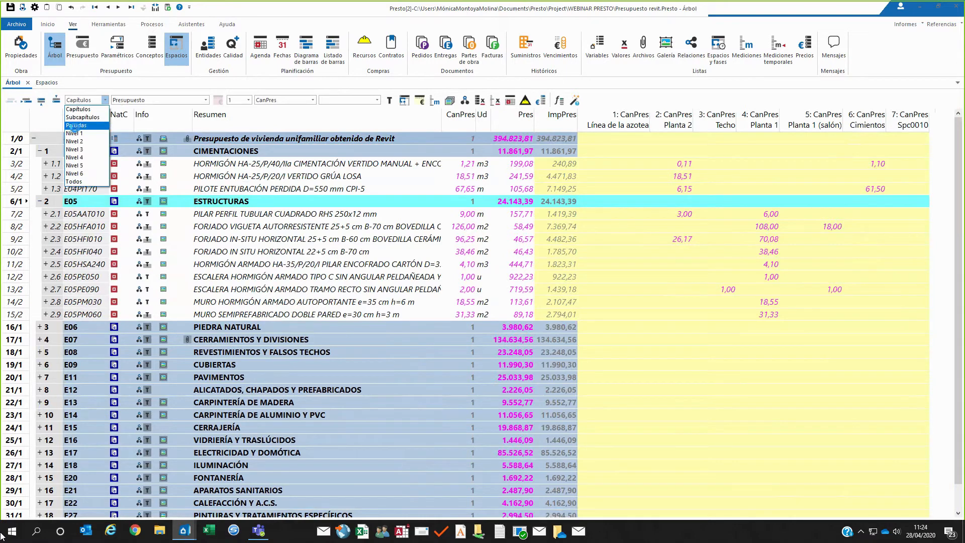
left_click(74, 125)
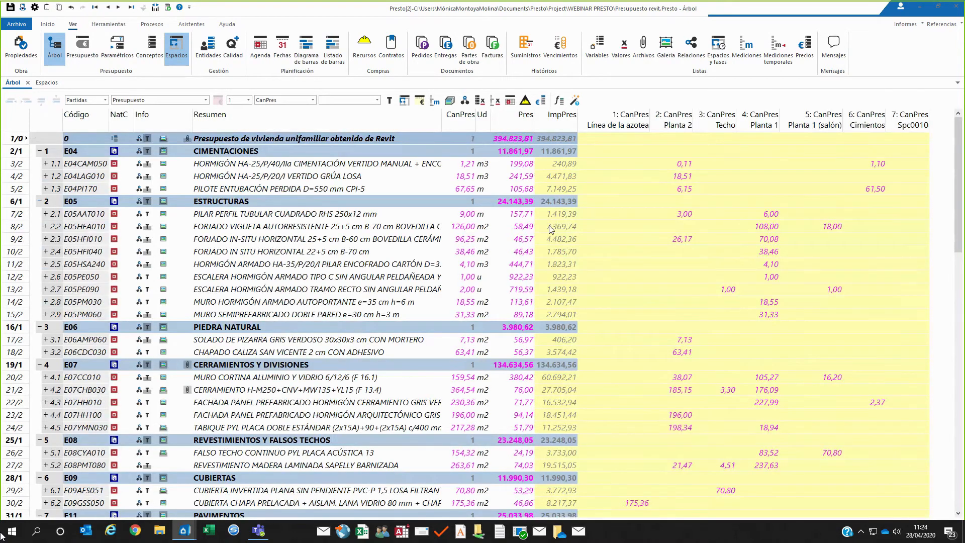
scroll(685, 227, "down", 15)
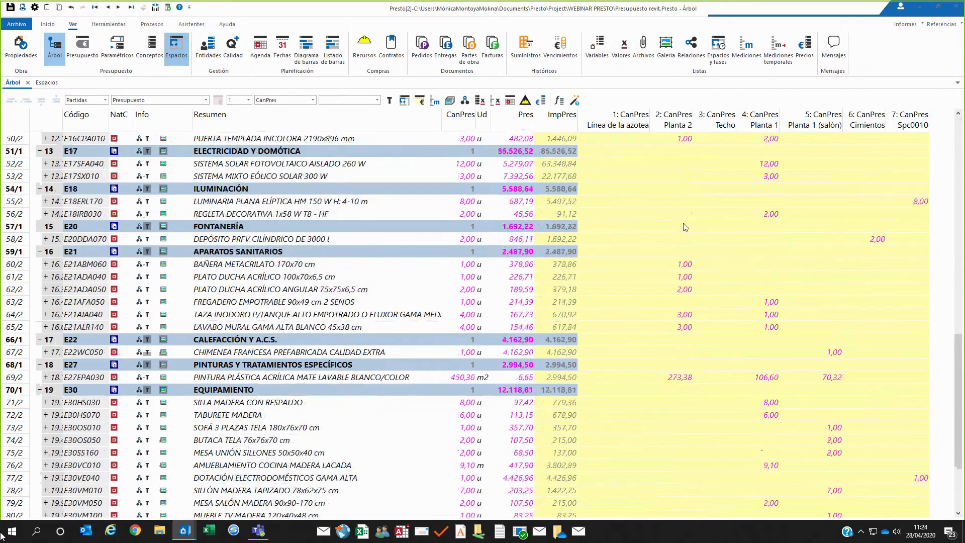
scroll(685, 228, "up", 1)
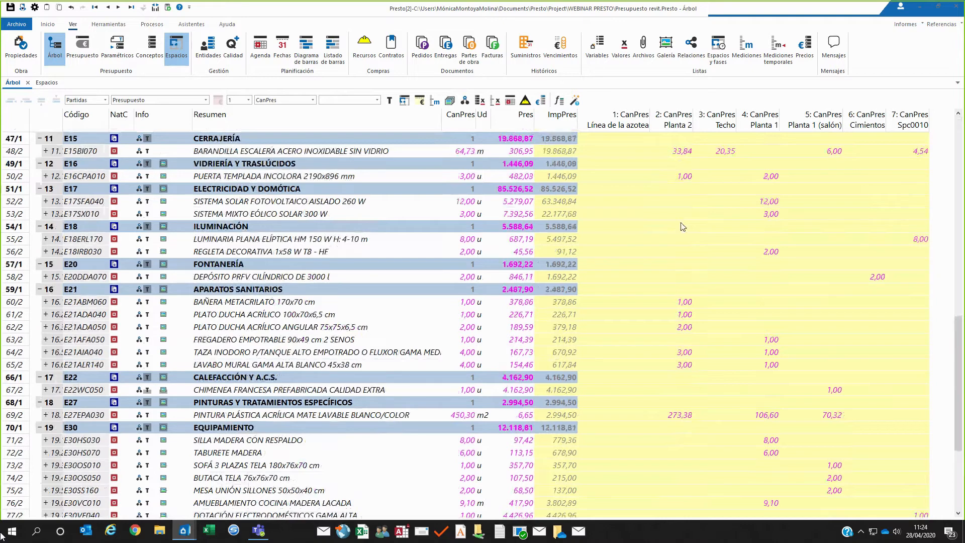
scroll(683, 227, "up", 15)
Set the second field broken down by space to Pres and clear the first one.
left_click(376, 99)
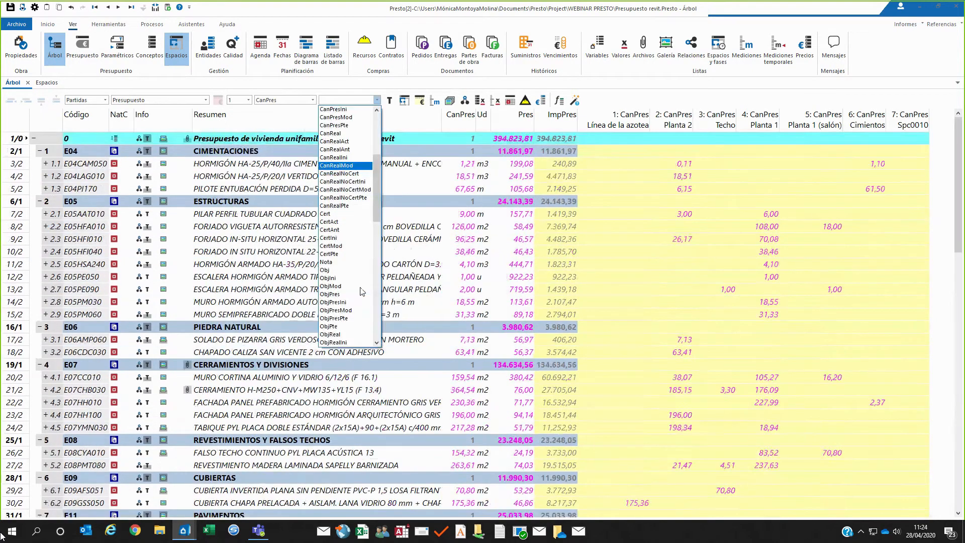
scroll(362, 292, "down", 6)
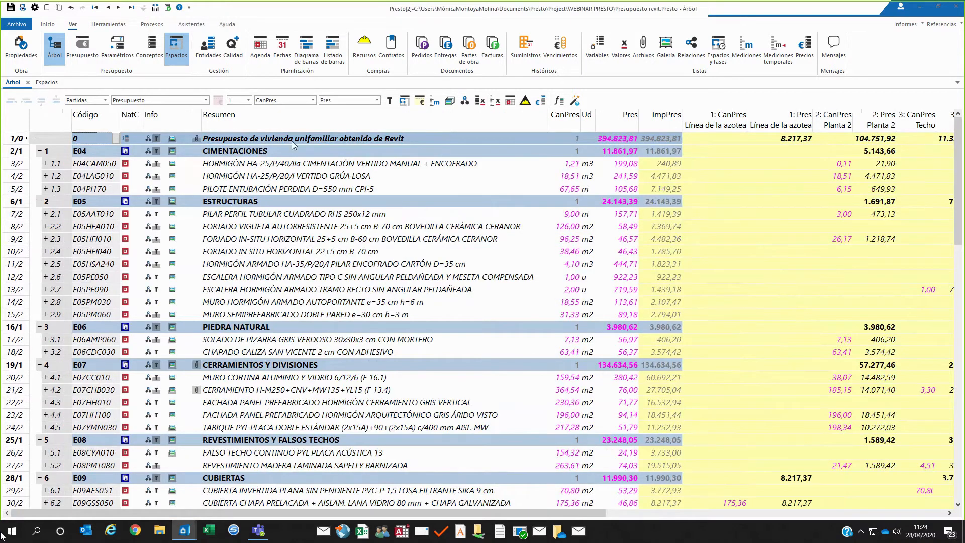
left_click(312, 100)
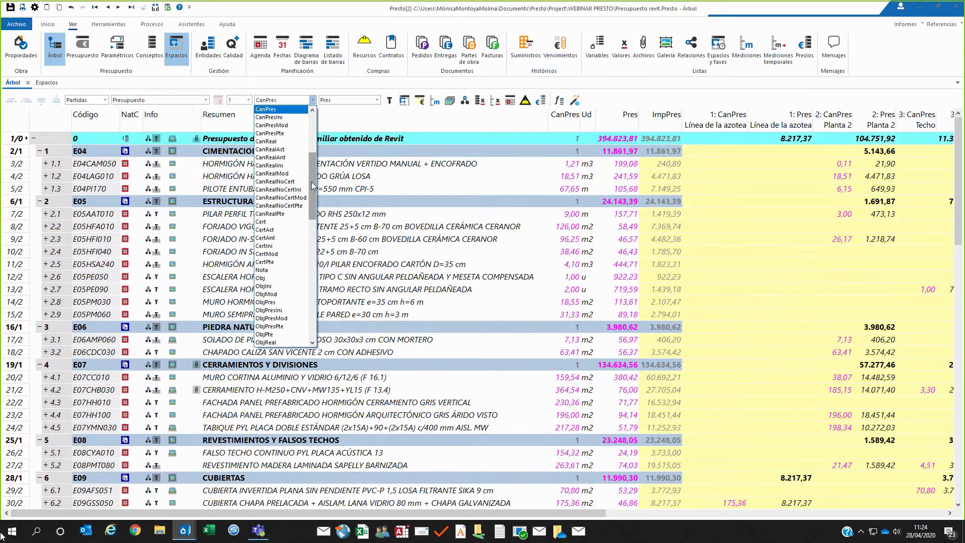
left_click_drag(312, 186, 285, 121)
left_click(283, 110)
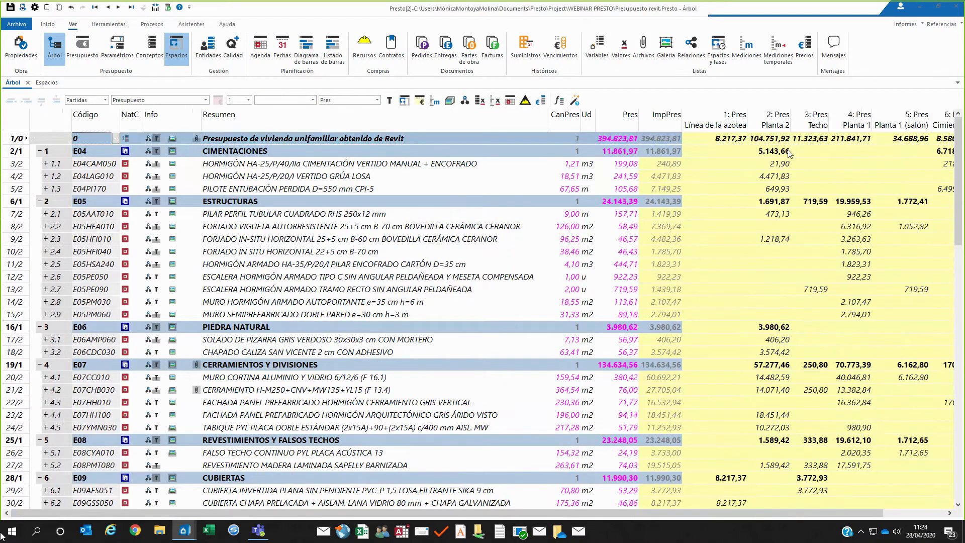
Review the item amounts across all the spaces and collapse the tree to the Capítulos level.
left_click_drag(772, 515, 892, 512)
scroll(723, 389, "down", 3)
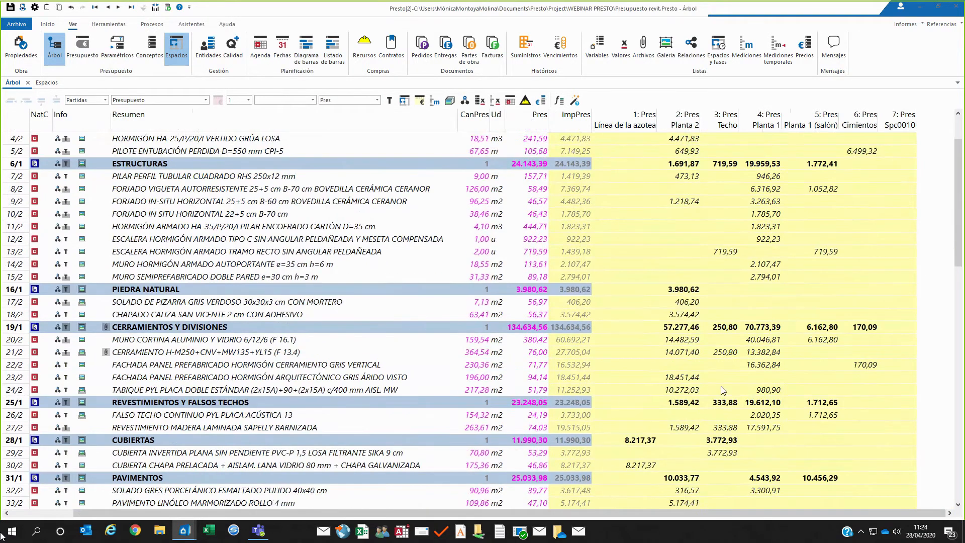
scroll(722, 389, "up", 3)
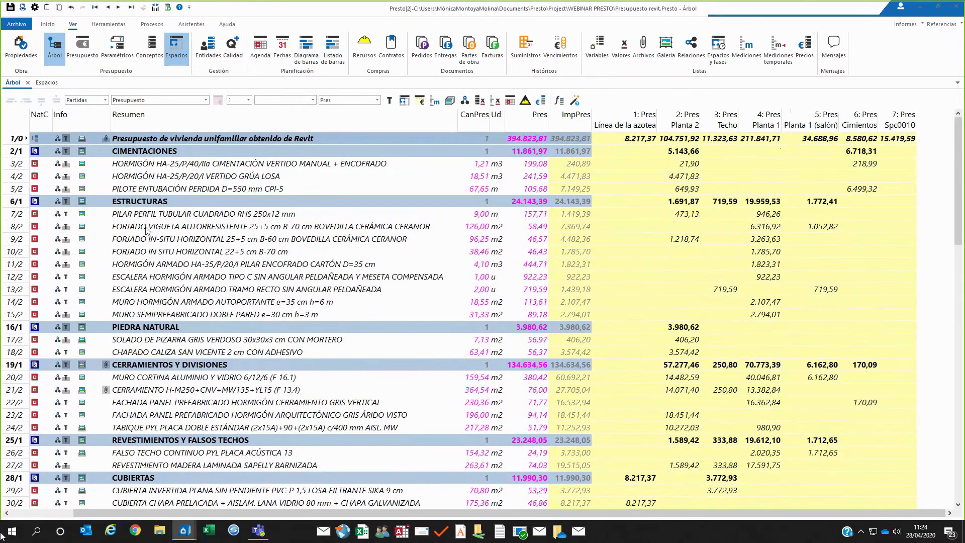
left_click(96, 100)
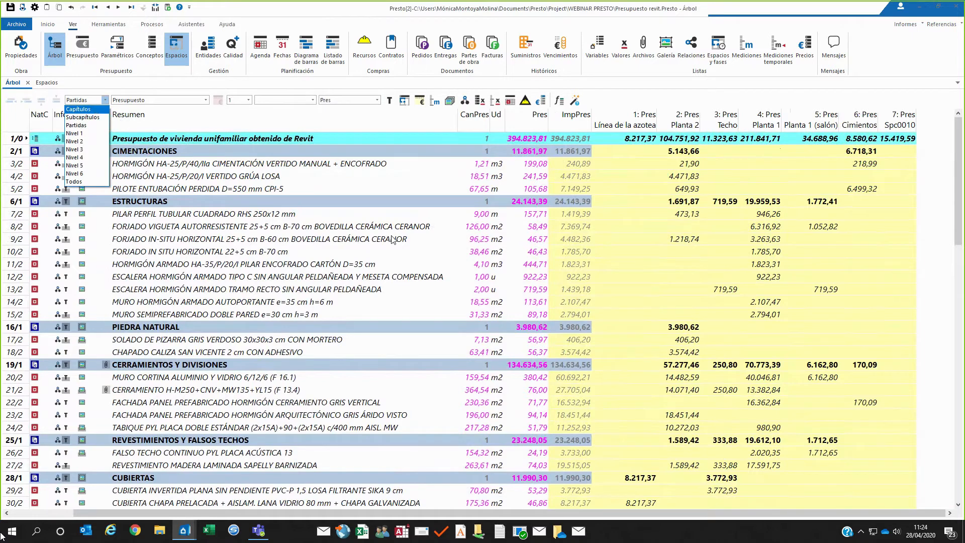
key("Return")
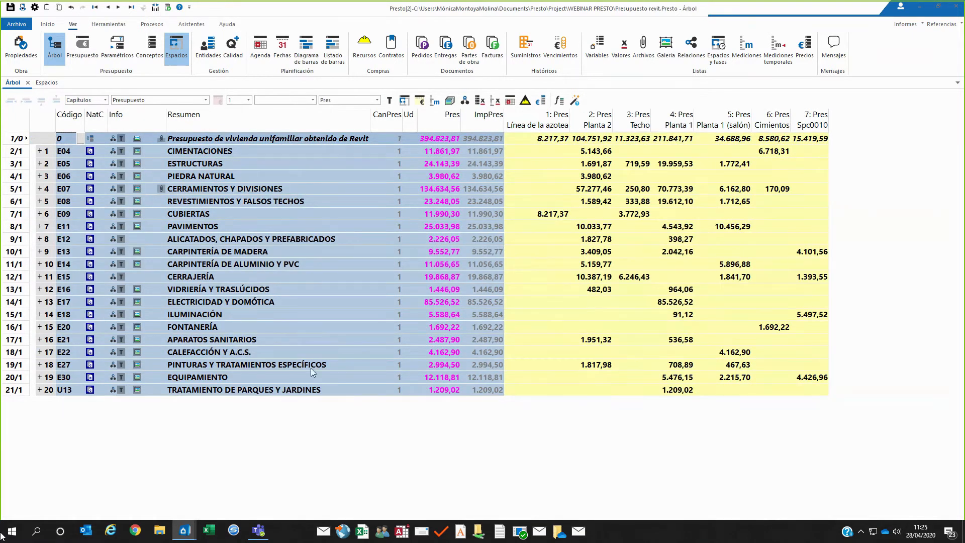
Export the chapter tree with its amounts by space to Excel and close the workbook without saving it.
left_click(47, 24)
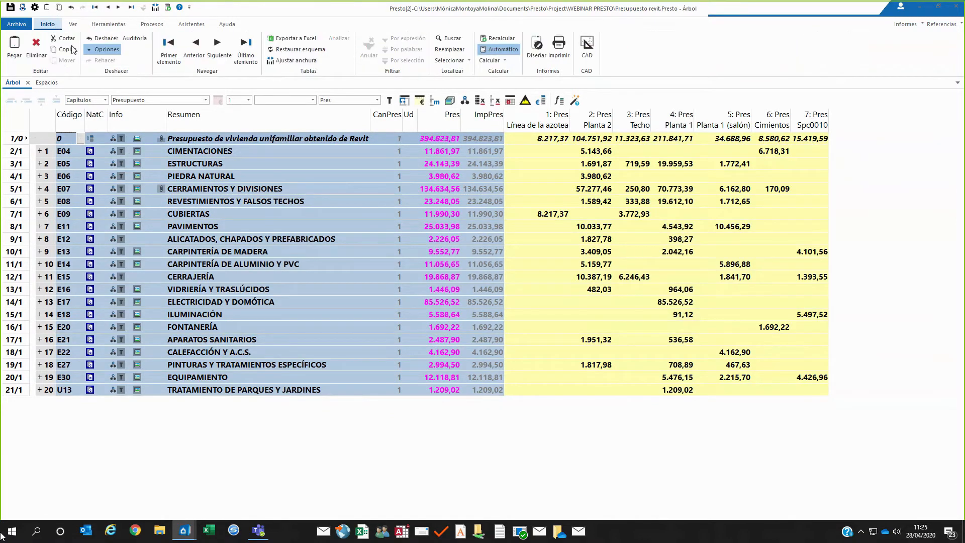
left_click(290, 40)
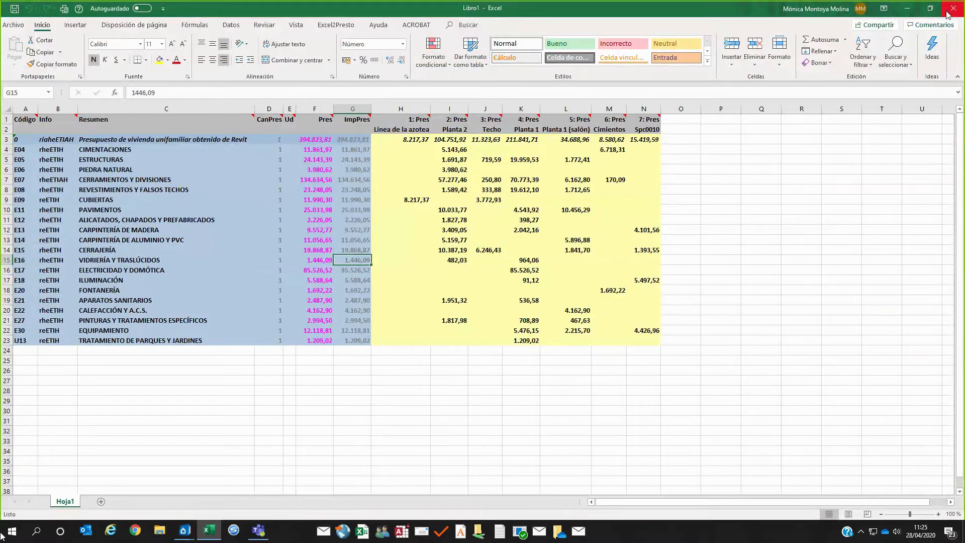
left_click(948, 14)
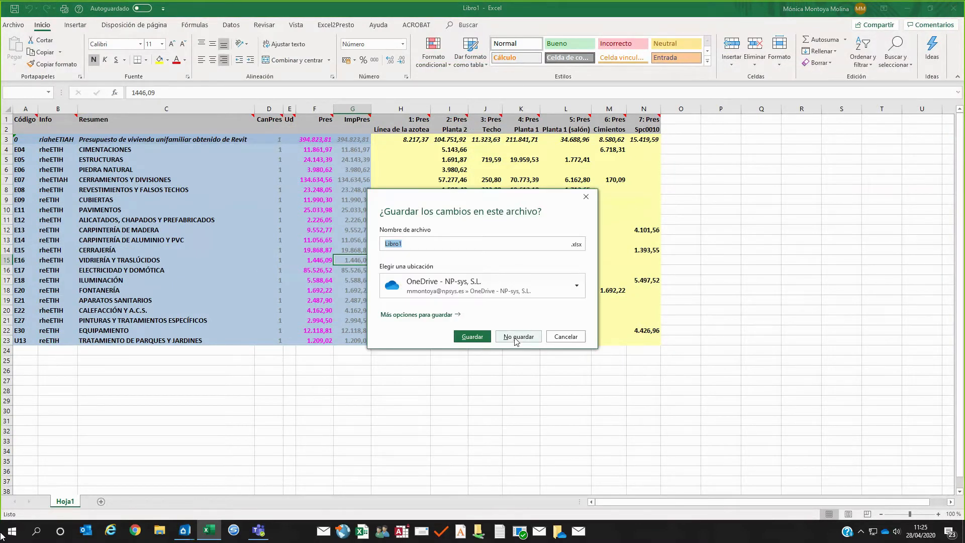
left_click(519, 336)
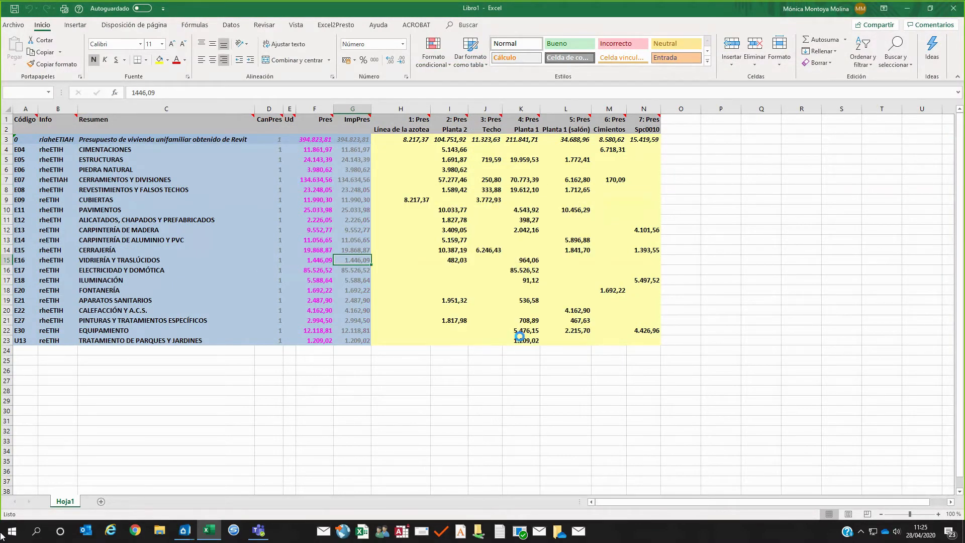
Clear the second by-space field so that the tree shows no space columns.
left_click(377, 100)
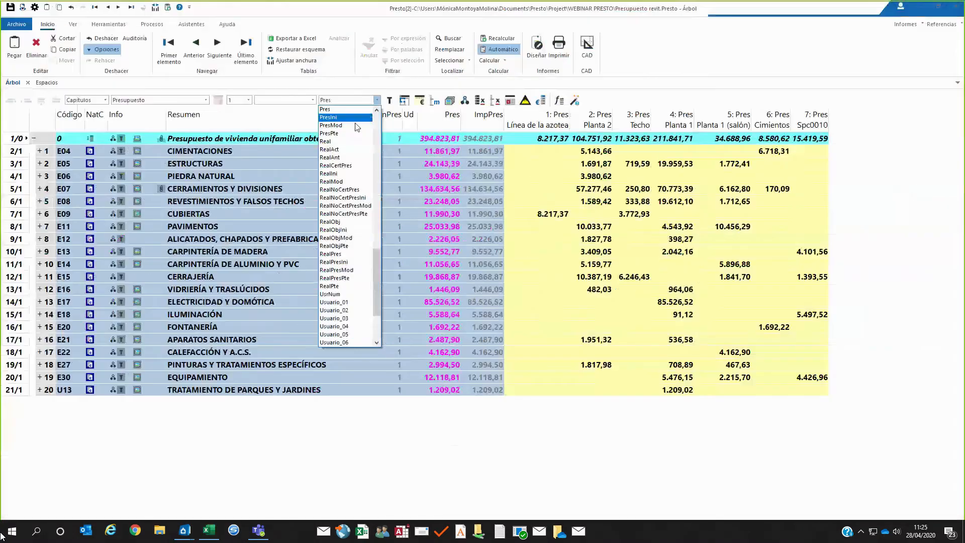
left_click_drag(377, 283, 388, 135)
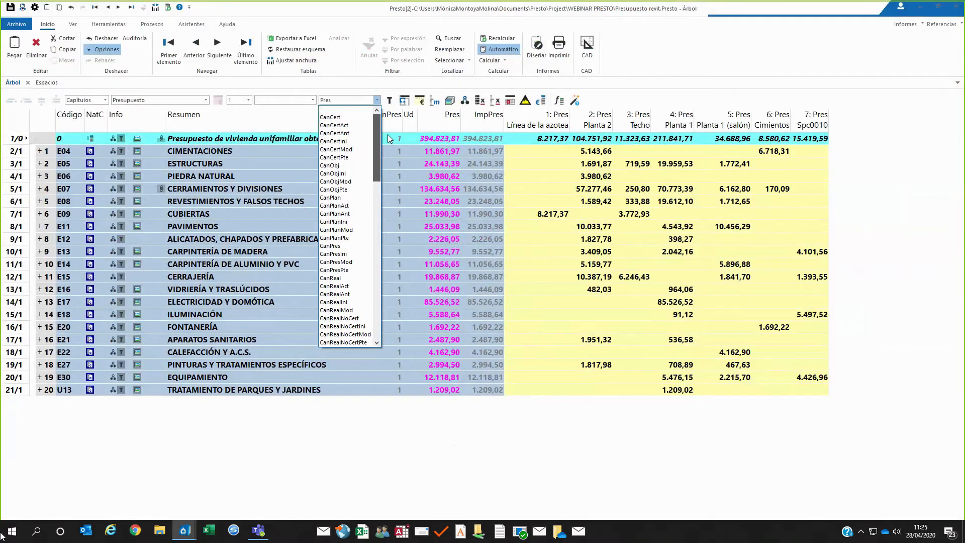
left_click(344, 110)
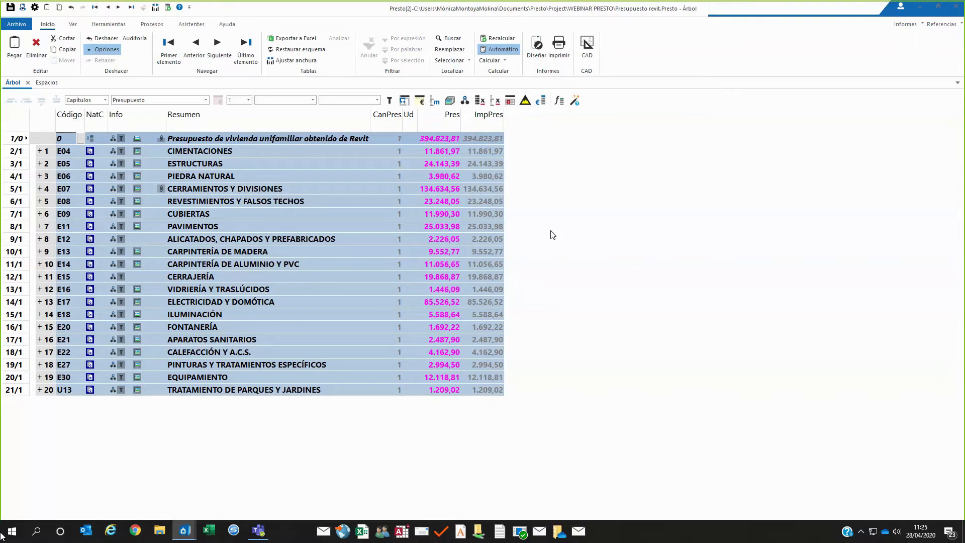
Open the list of all Mediciones and review the space assigned to each measurement line.
left_click(73, 24)
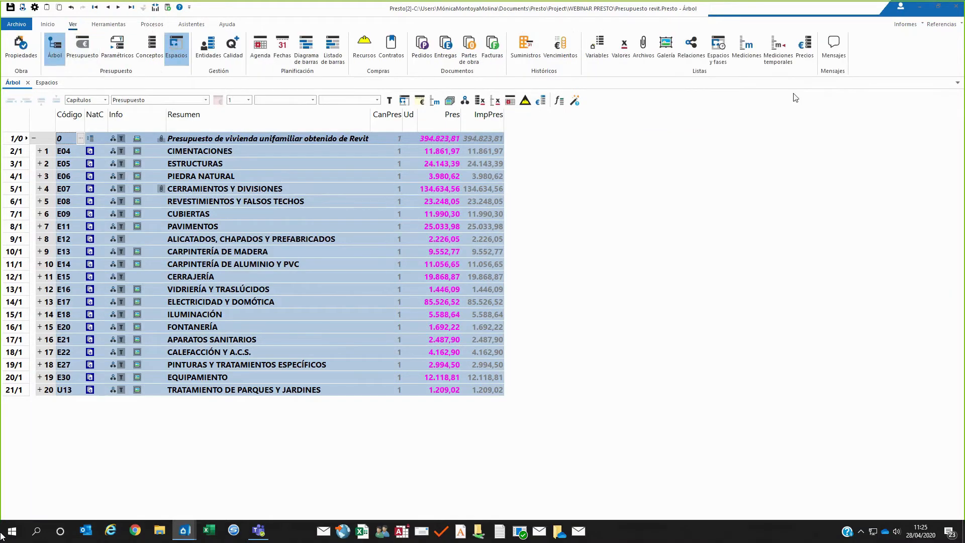
left_click(755, 56)
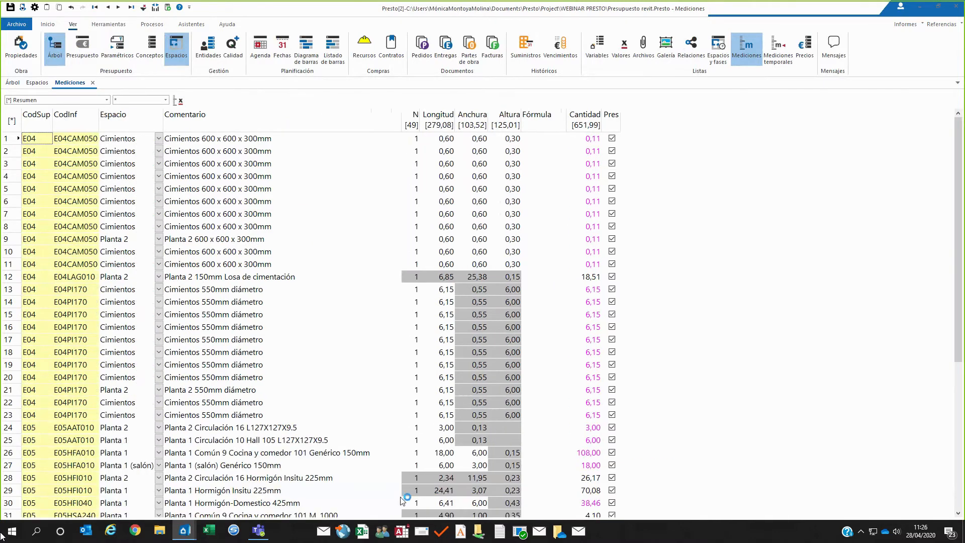
scroll(386, 321, "down", 7)
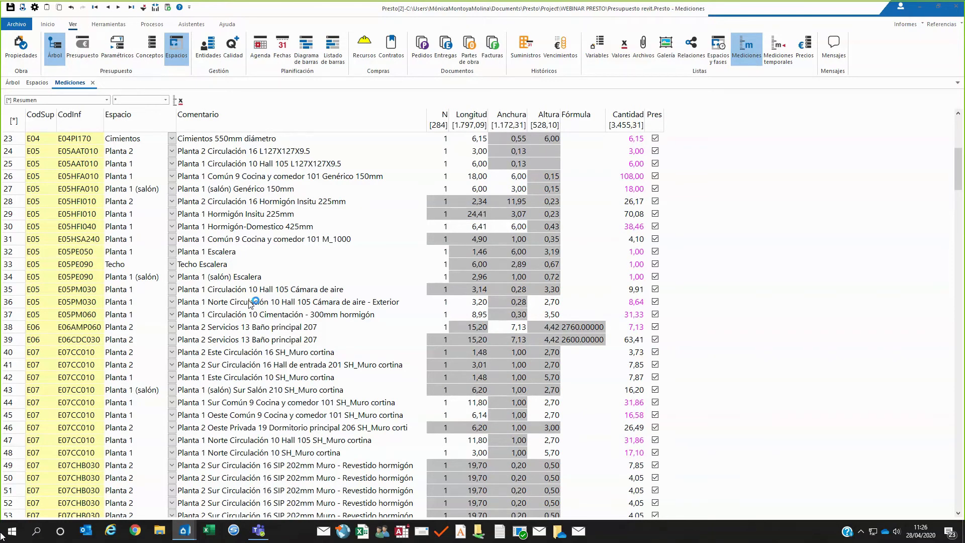
Filter the measurement list by the Techo space, check its lines, and show the lines of all spaces again.
left_click(166, 100)
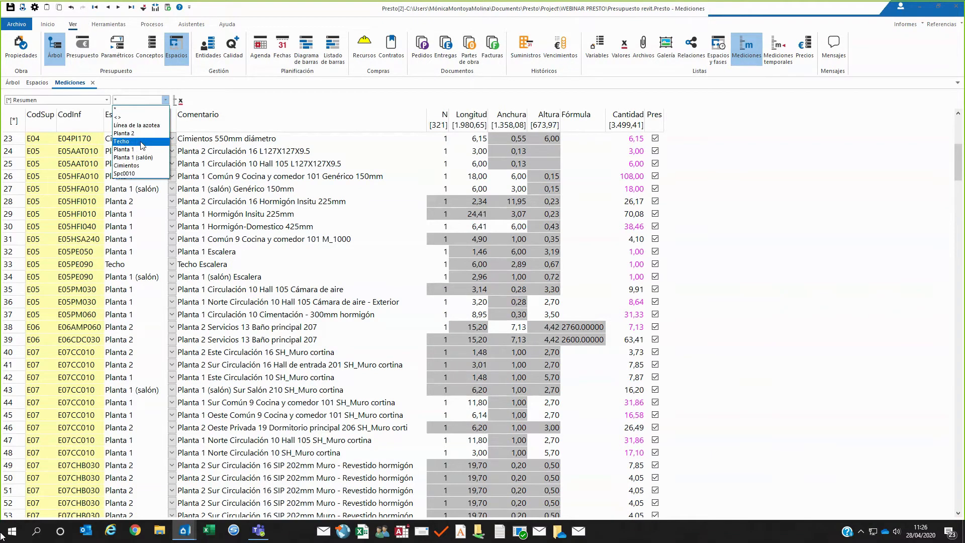
left_click(141, 142)
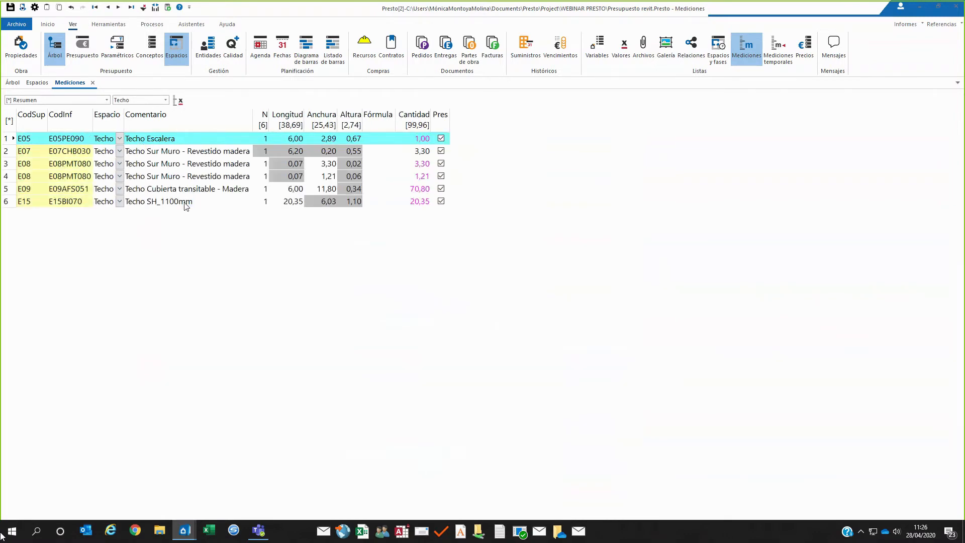
left_click(166, 100)
left_click(121, 108)
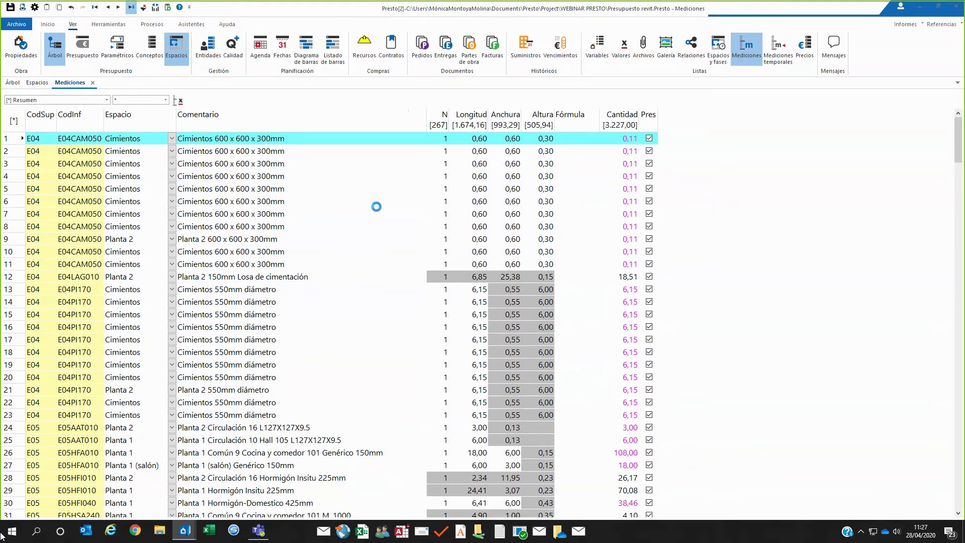
Look through the complete measurement list and review the Planta, Orientación and Zona of each line in the [Pres] Dimensiones scheme.
left_click_drag(963, 122, 964, 480)
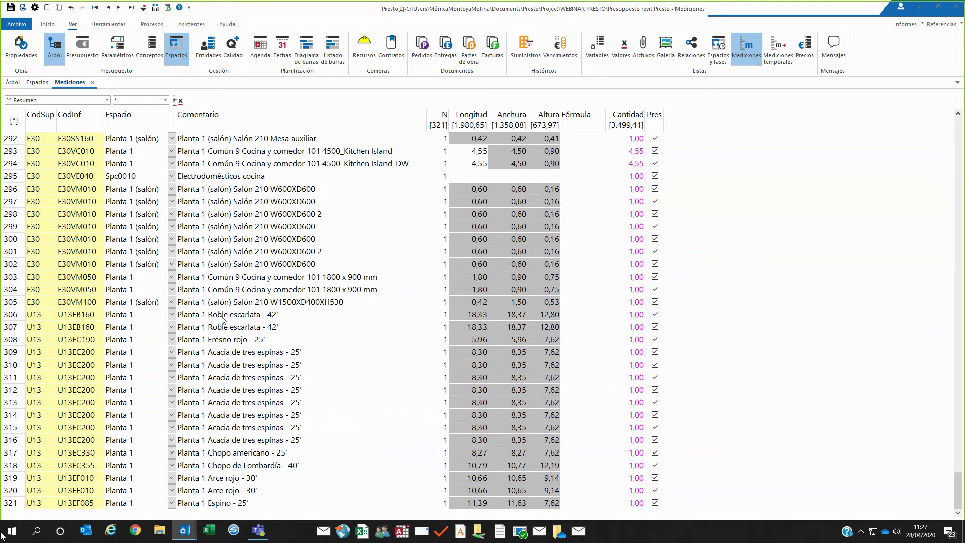
key("ctrl+Home")
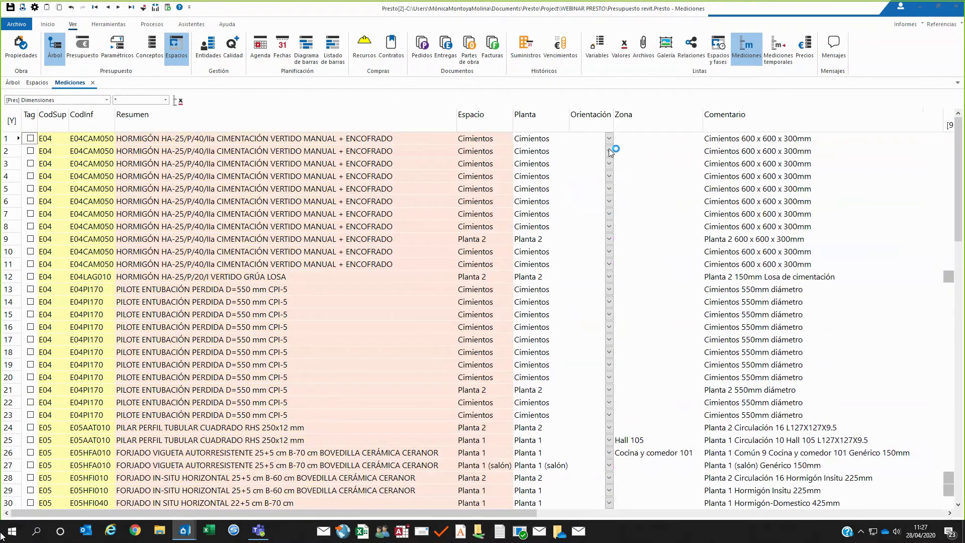
scroll(668, 421, "down", 3)
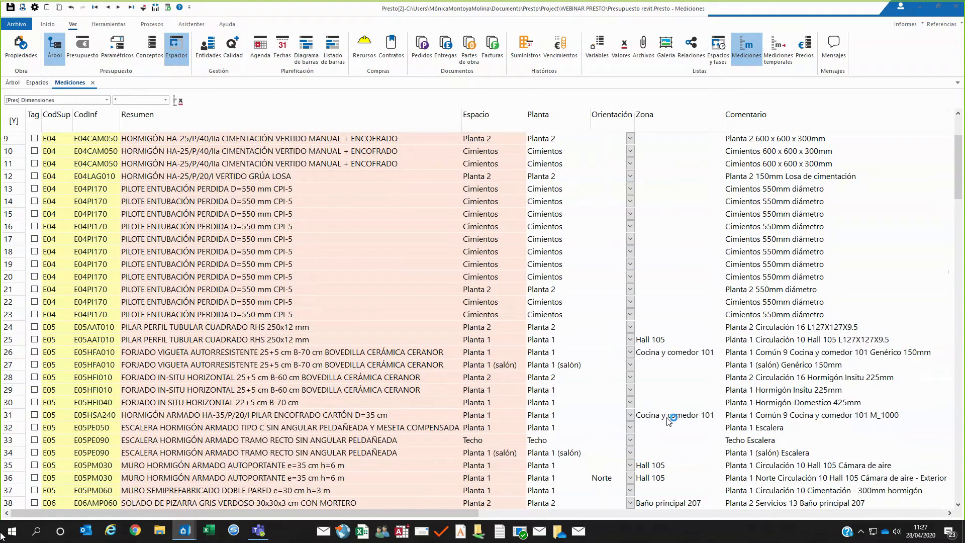
Filter the measurements by differences in Zona to review one line per zone, and remove the filter.
right_click(676, 124)
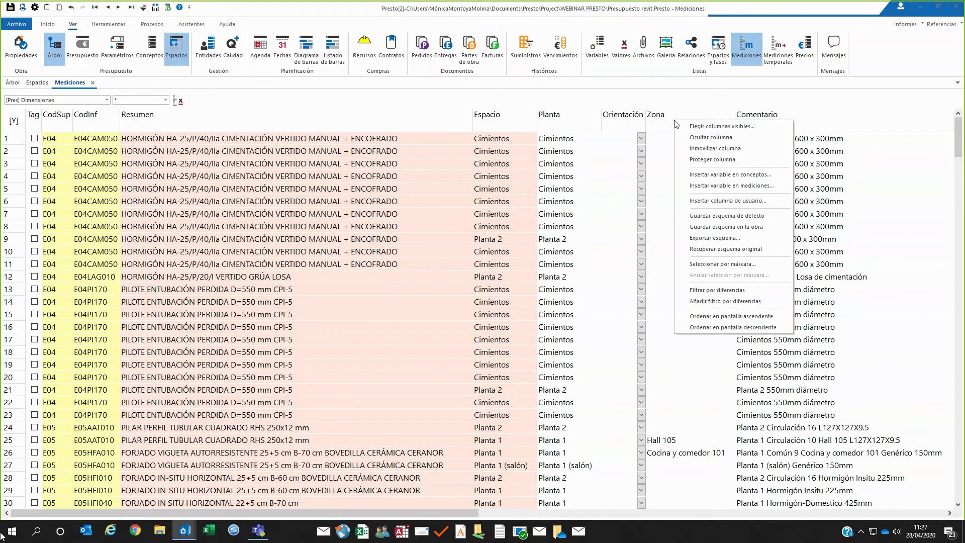
left_click(707, 291)
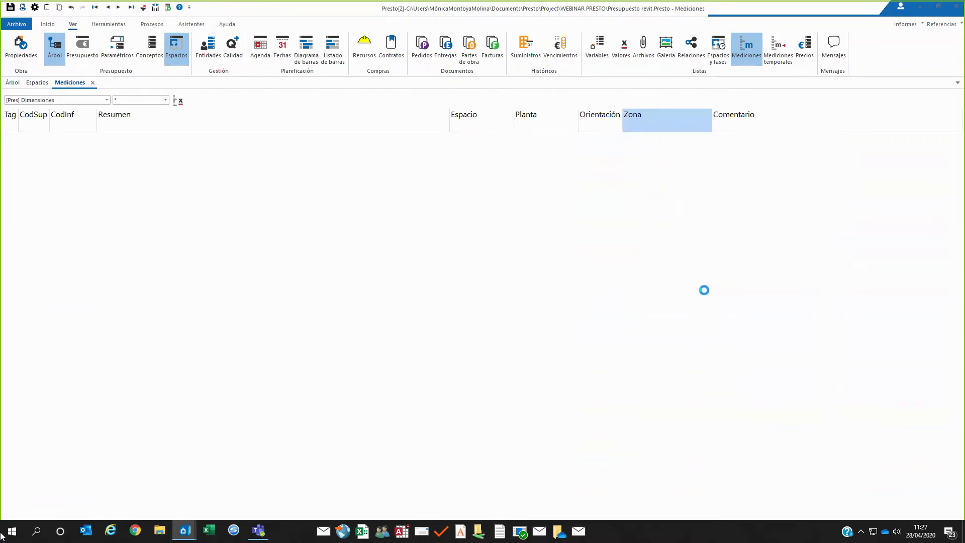
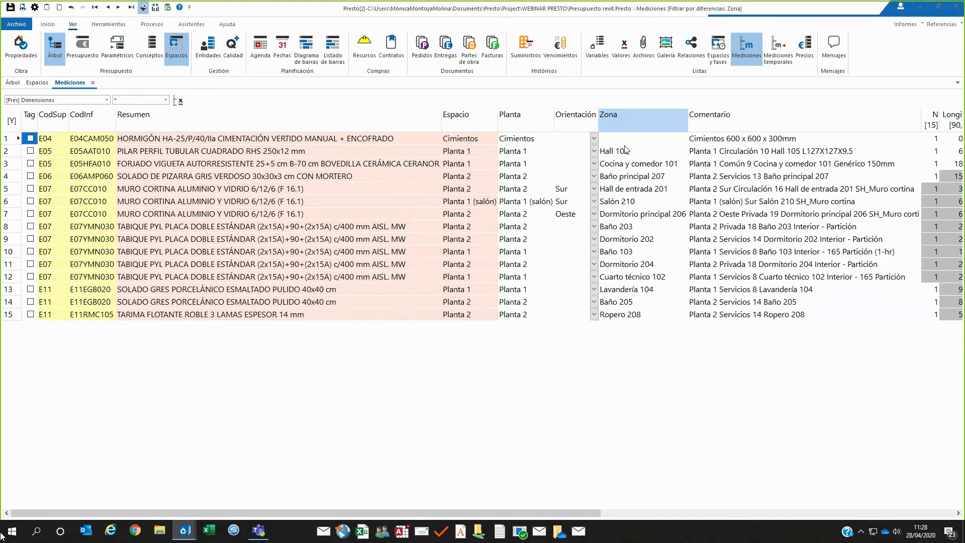
double_click(626, 150)
left_click(144, 7)
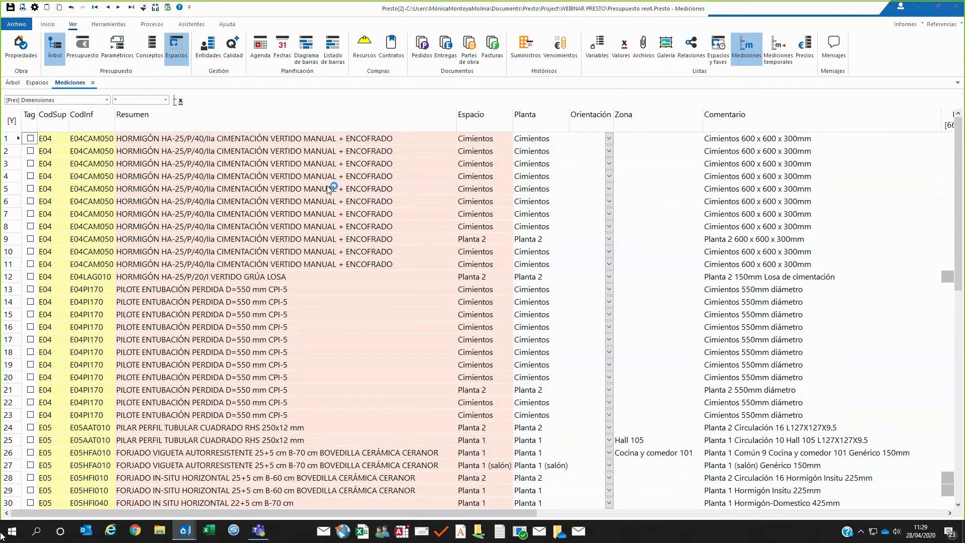
Analyze the measurements grouped by Planta, leaving the second grouping field empty.
left_click(48, 24)
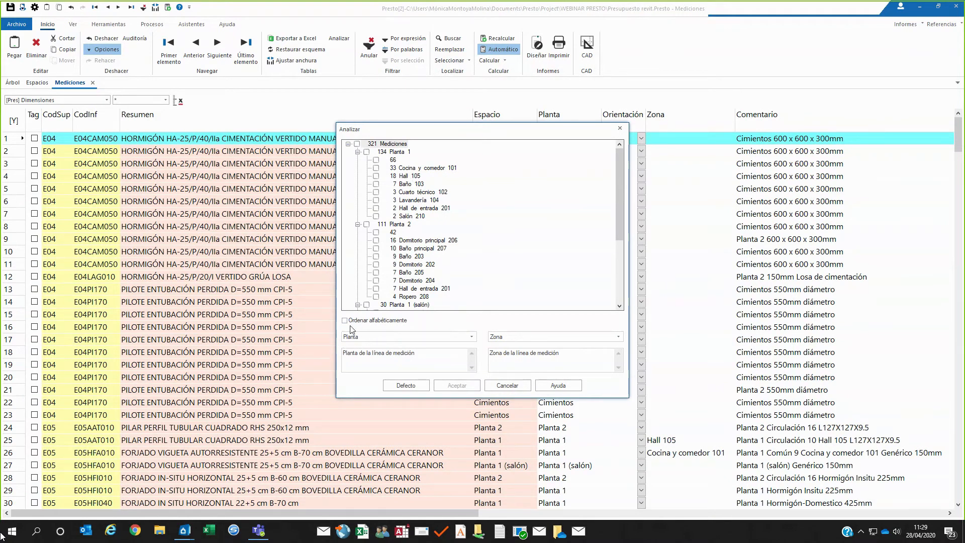
left_click(472, 337)
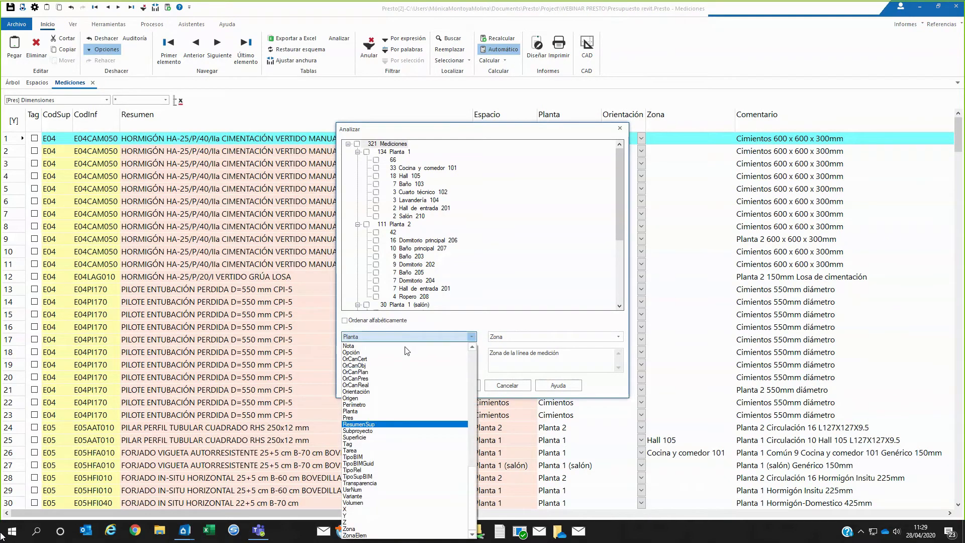
left_click(405, 411)
left_click(618, 337)
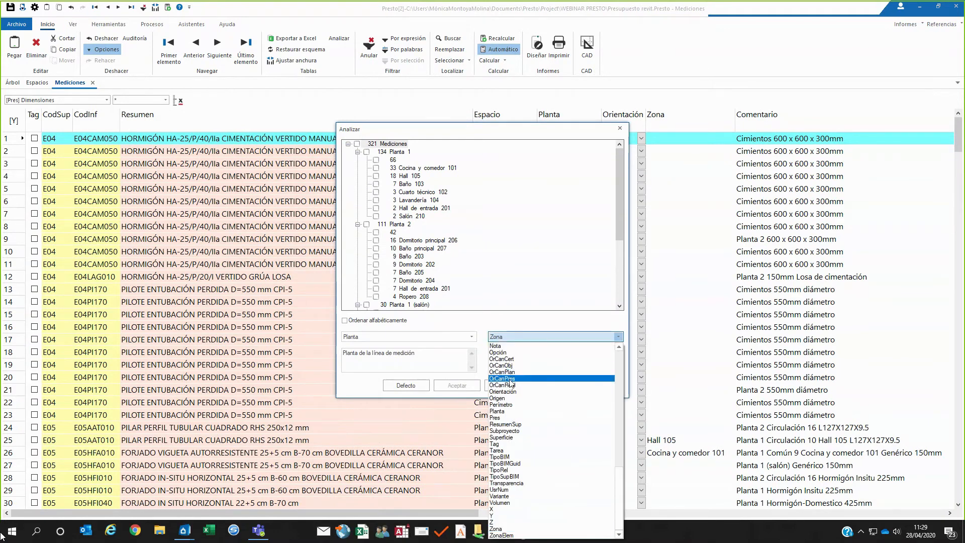
left_click(511, 336)
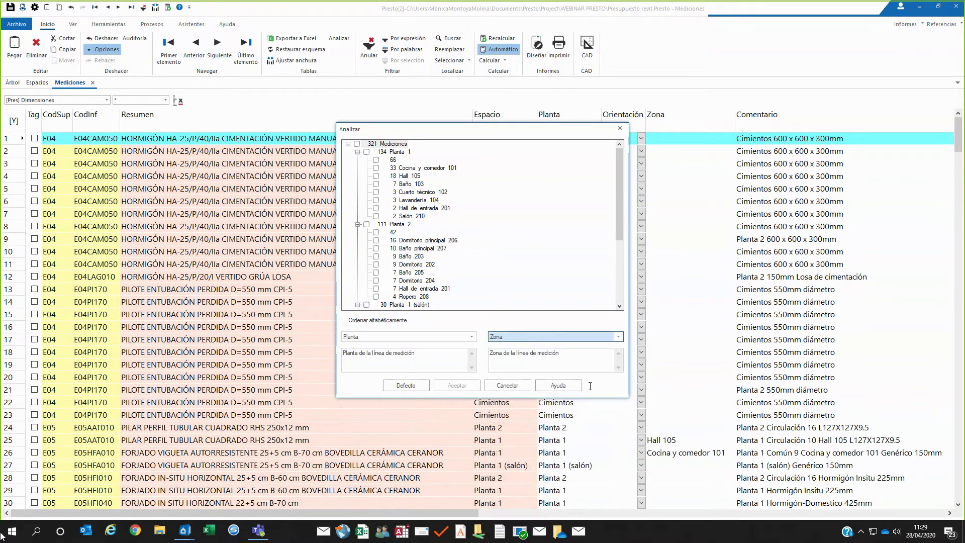
left_click(619, 337)
scroll(579, 427, "up", 3)
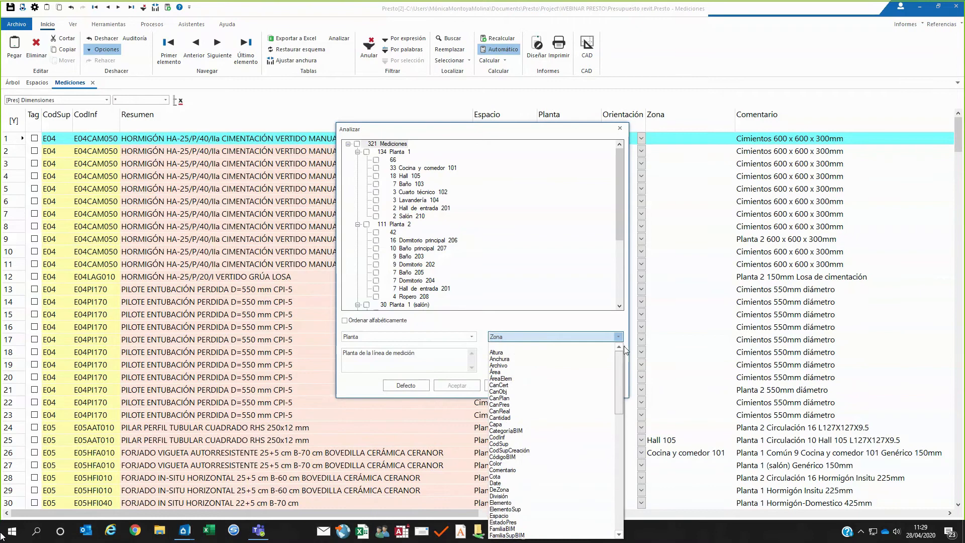
left_click(589, 349)
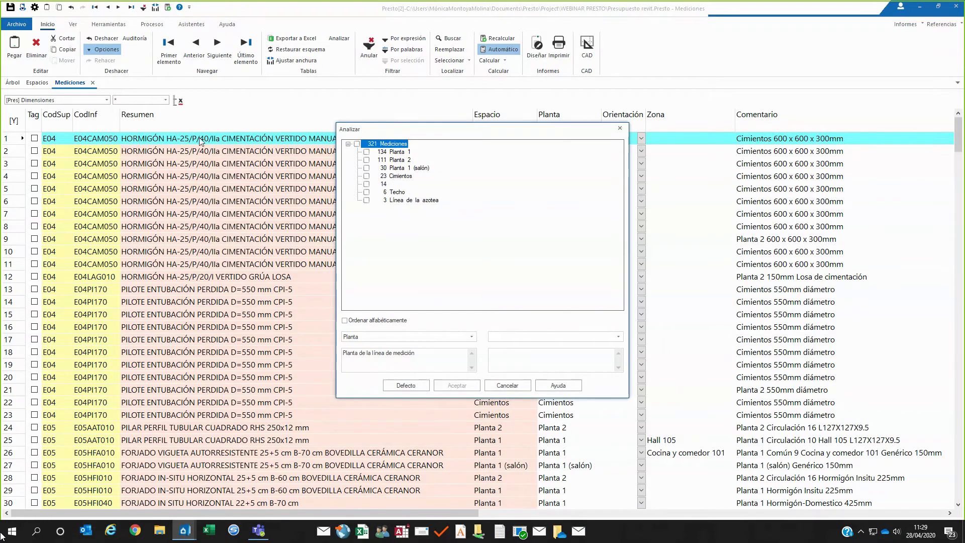
Add Zona as the second grouping field of the measurement analysis.
left_click(533, 336)
scroll(525, 488, "down", 3)
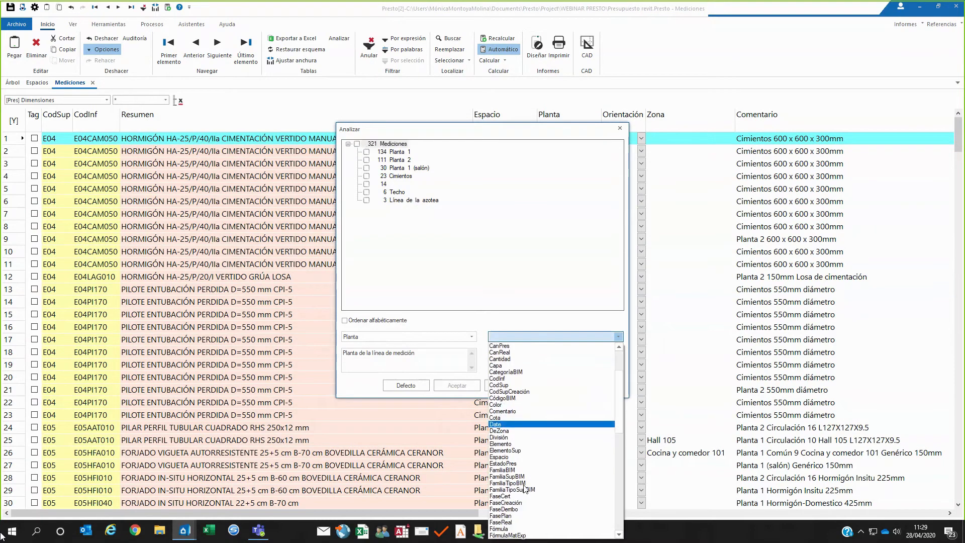
scroll(526, 489, "down", 10)
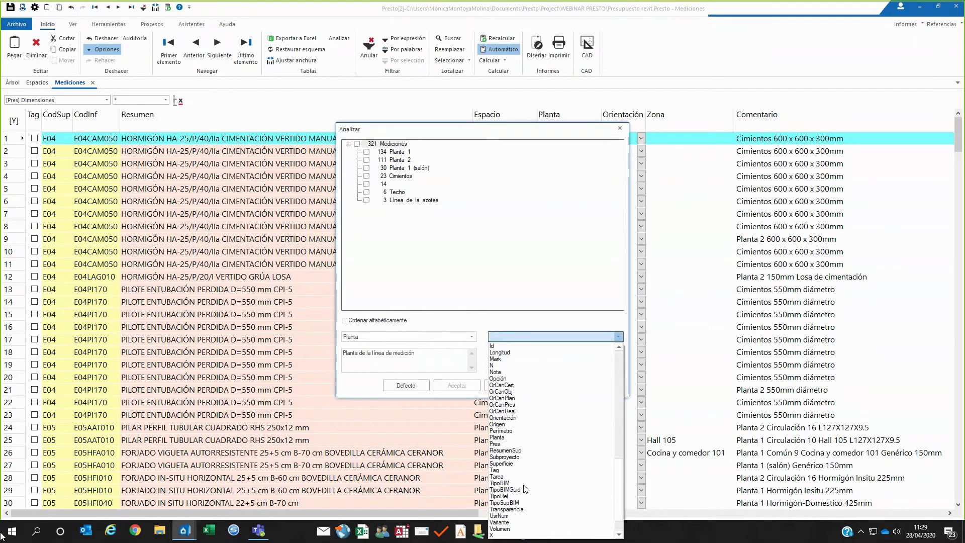
scroll(525, 489, "down", 2)
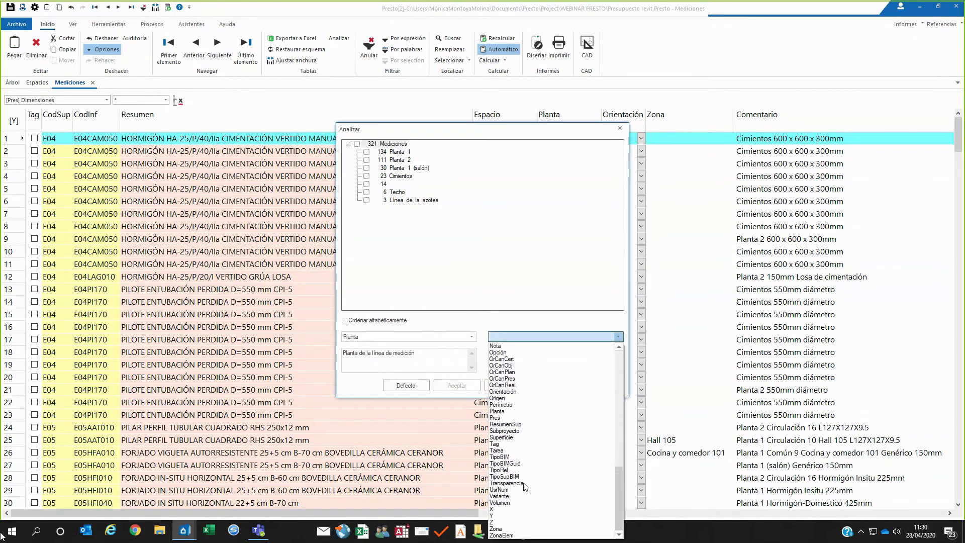
left_click(507, 529)
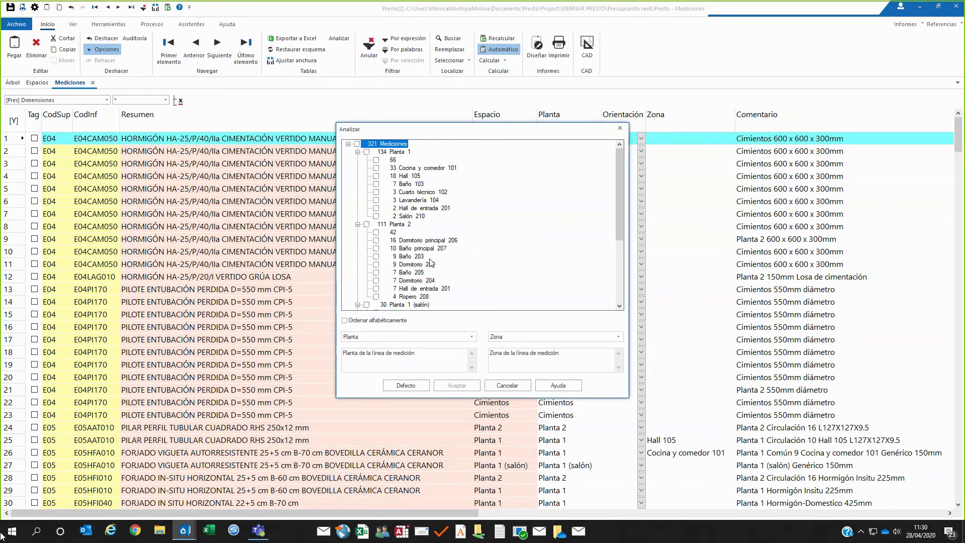
Review the lines by Planta and Zona, accept the analysis for Baño 103 in Planta 1, and filter the list by that selection.
scroll(419, 259, "down", 2)
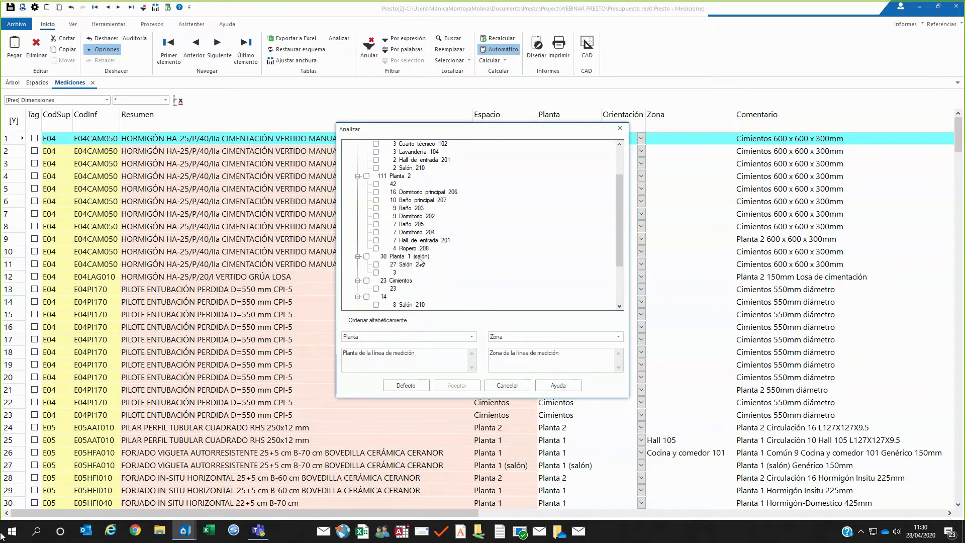
scroll(495, 248, "down", 2)
scroll(493, 246, "up", 3)
scroll(495, 247, "up", 1)
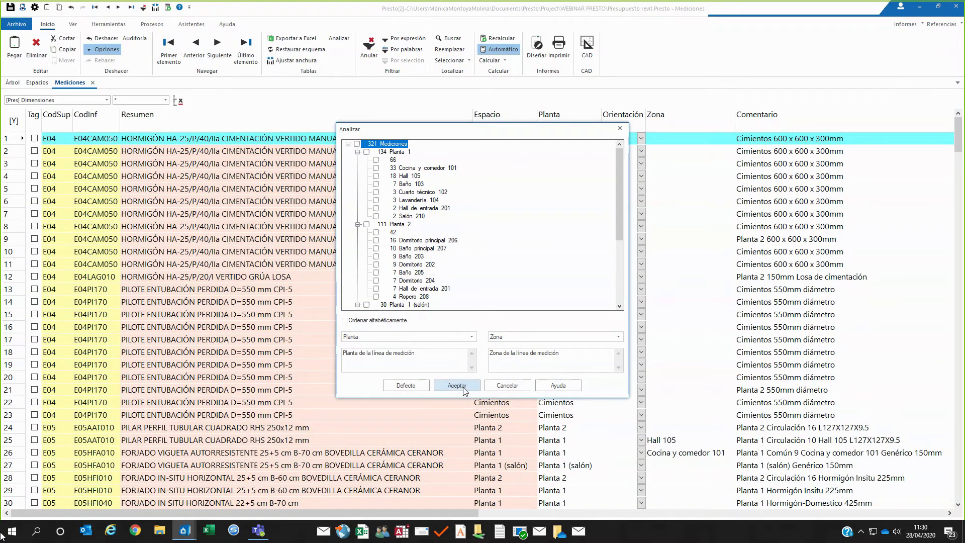
left_click(460, 385)
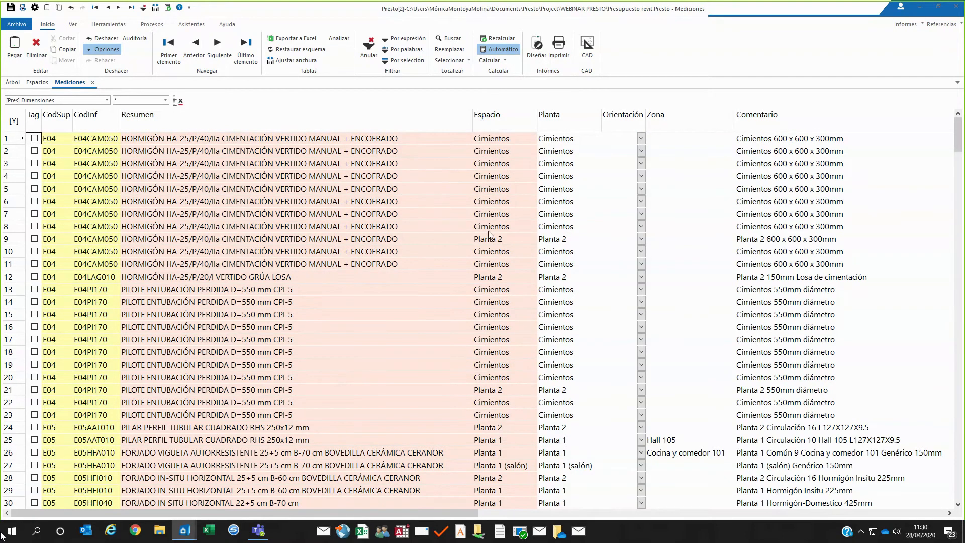
mouse_move(961, 135)
left_mouse_down()
mouse_move(962, 301)
mouse_move(961, 118)
left_mouse_up()
left_click(397, 61)
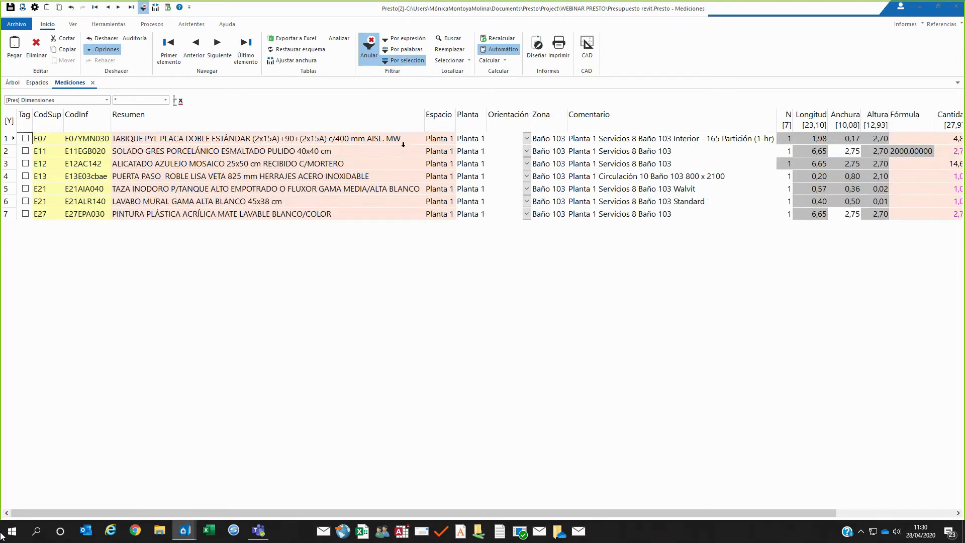
Close the Mediciones and Espacios windows and collapse the CERRAMIENTOS Y DIVISIONES chapter in the budget tree.
left_click(93, 84)
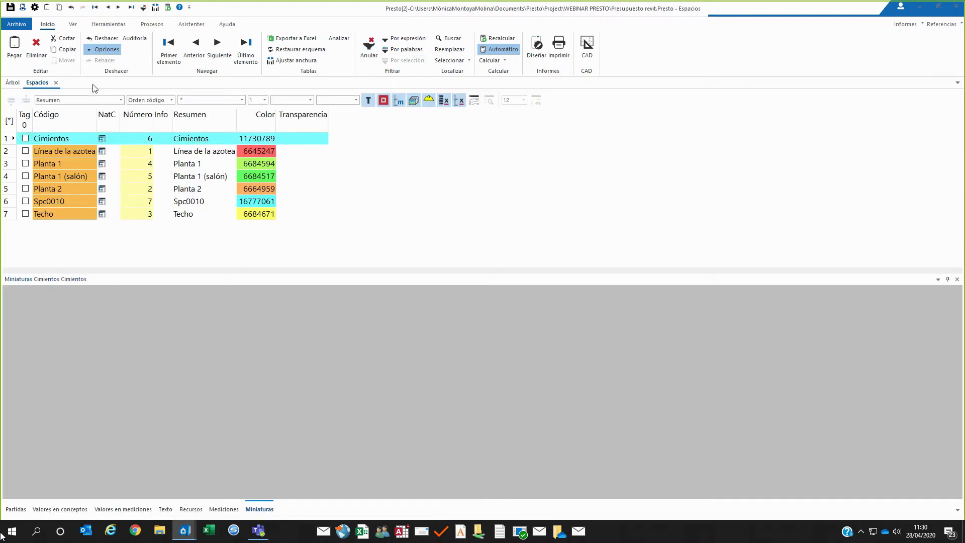
left_click(56, 84)
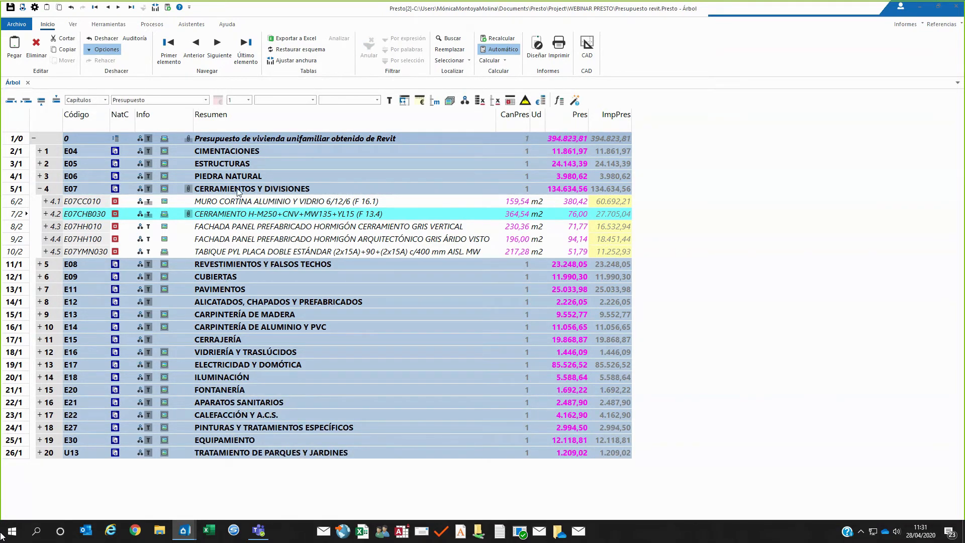
left_click(40, 189)
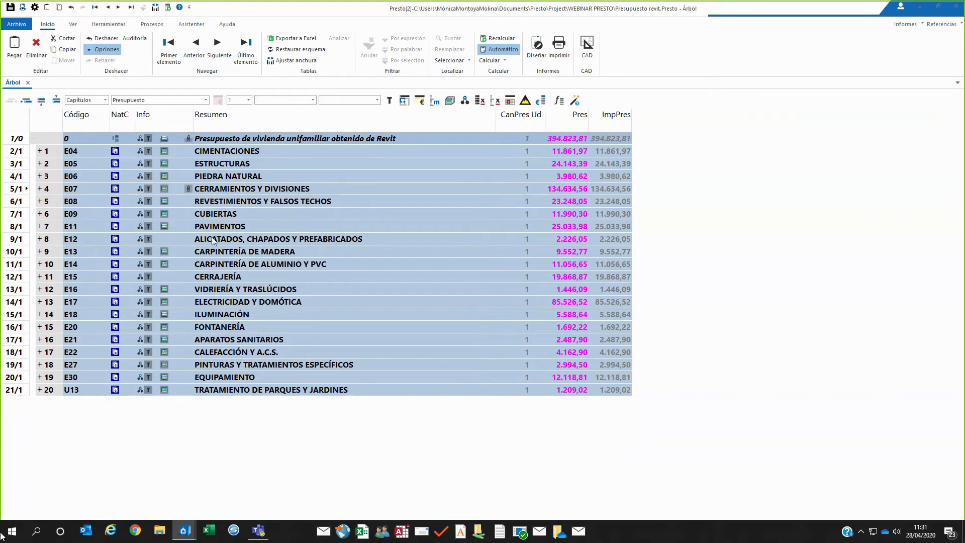
Close the other open budget, Presupuesto tradicional.Presto, without saving its changes.
left_click(124, 28)
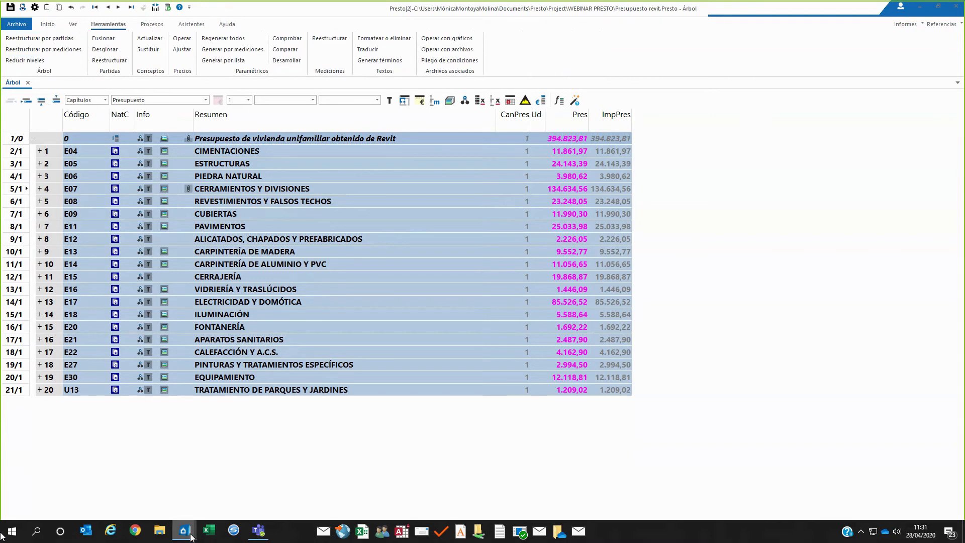
mouse_move(185, 531)
left_click(176, 453)
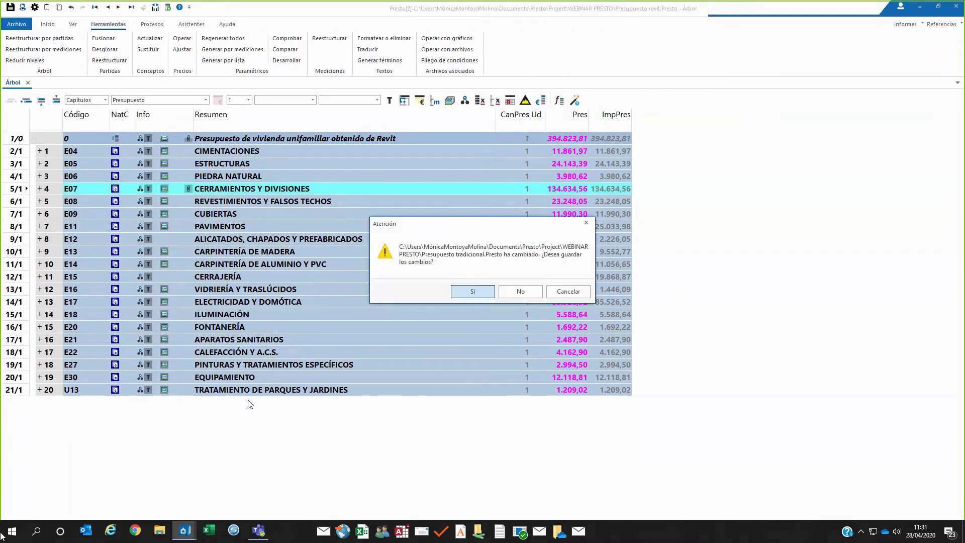
left_click(526, 292)
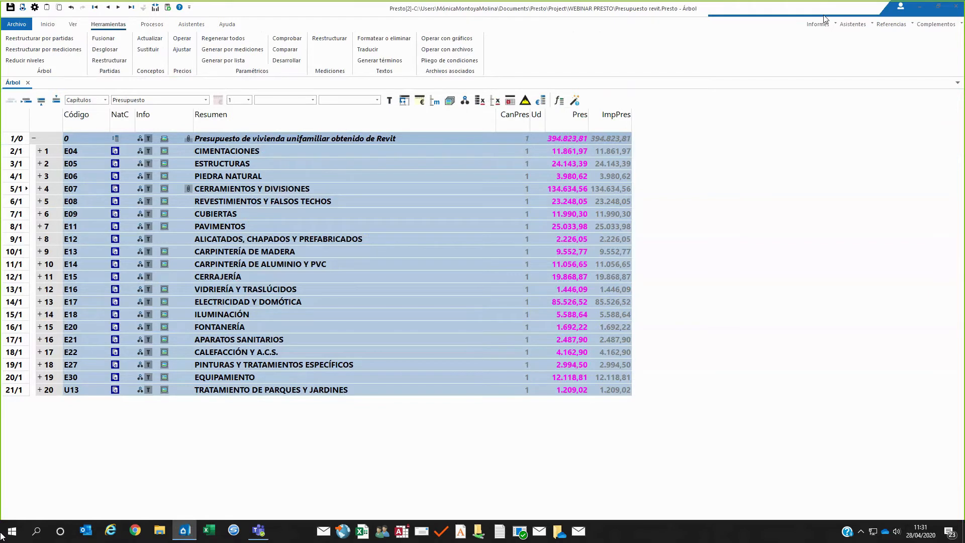
Run the assistant that assigns CTE chapters to Código2 and check the codes in the tree with the Otros precios scheme.
left_click(850, 23)
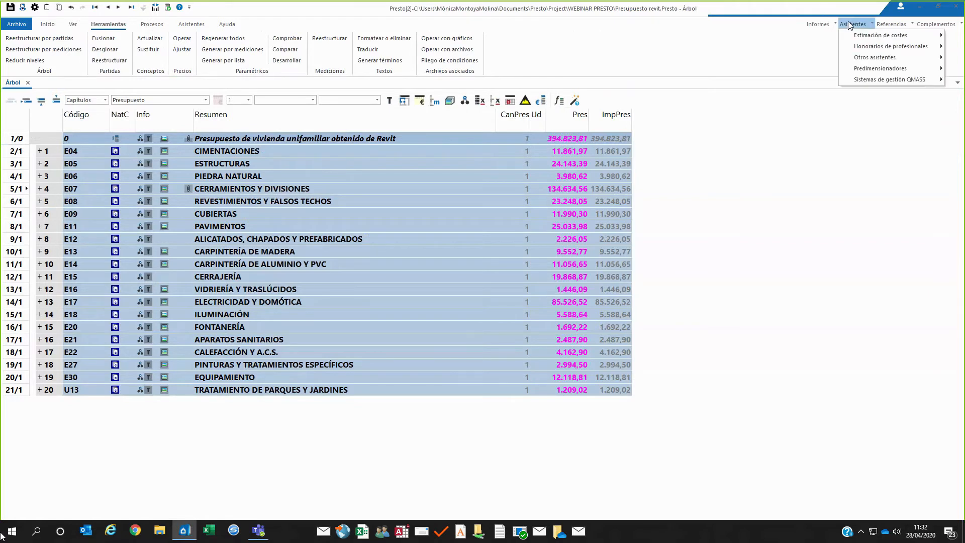
mouse_move(850, 58)
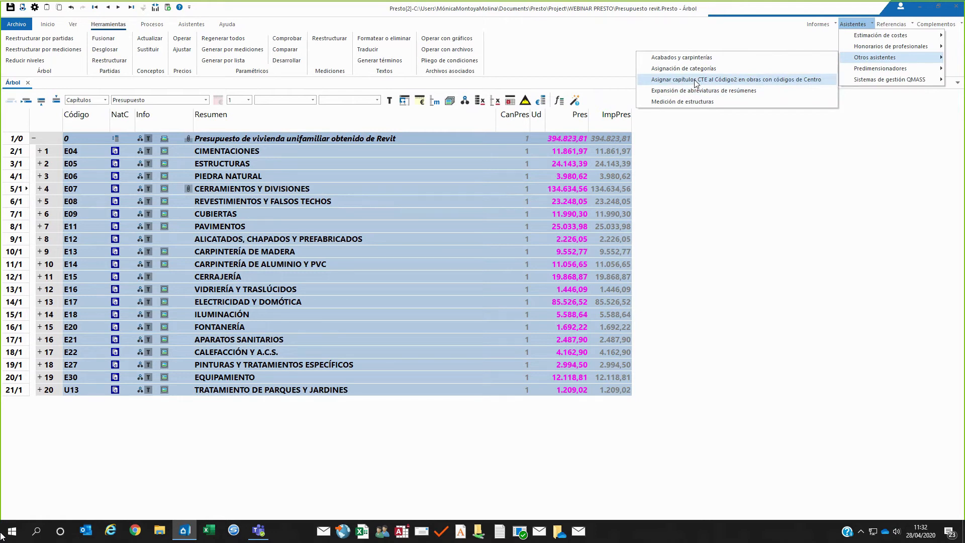
left_click(732, 82)
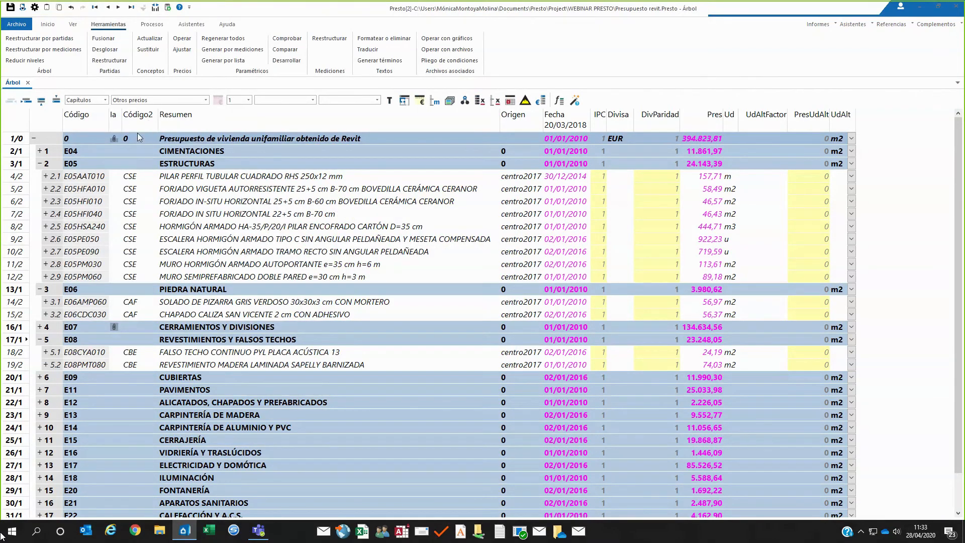
Restructure the budget by partidas using the Conceptos.Código2 field and chapters from CTE Capítulos y subcapítulos, and undo the restructuring.
left_click(36, 40)
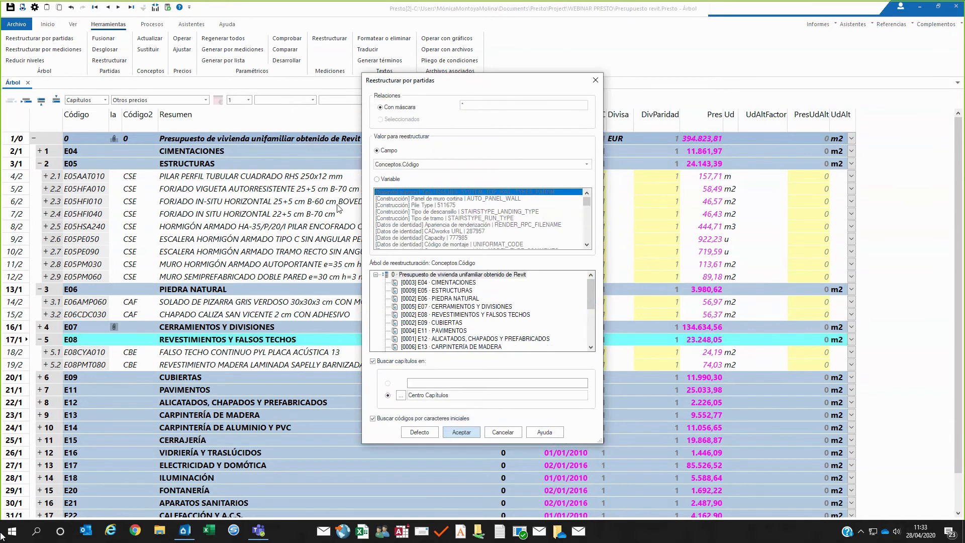
left_click(422, 165)
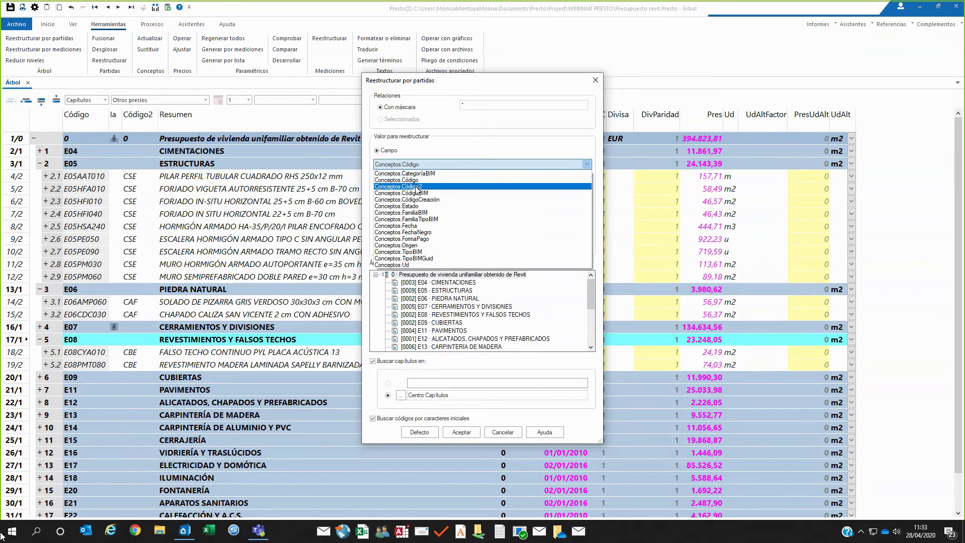
left_click(416, 187)
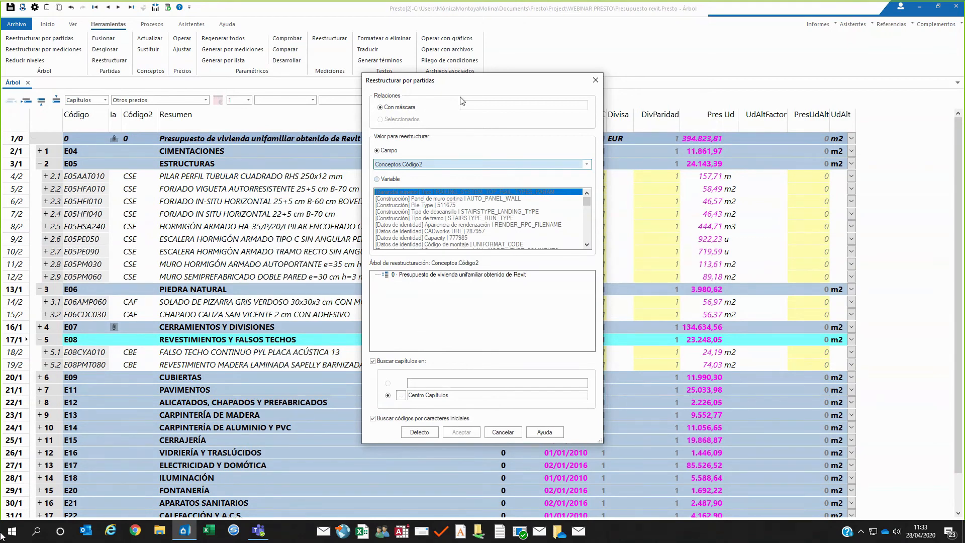
left_click_drag(459, 81, 460, 33)
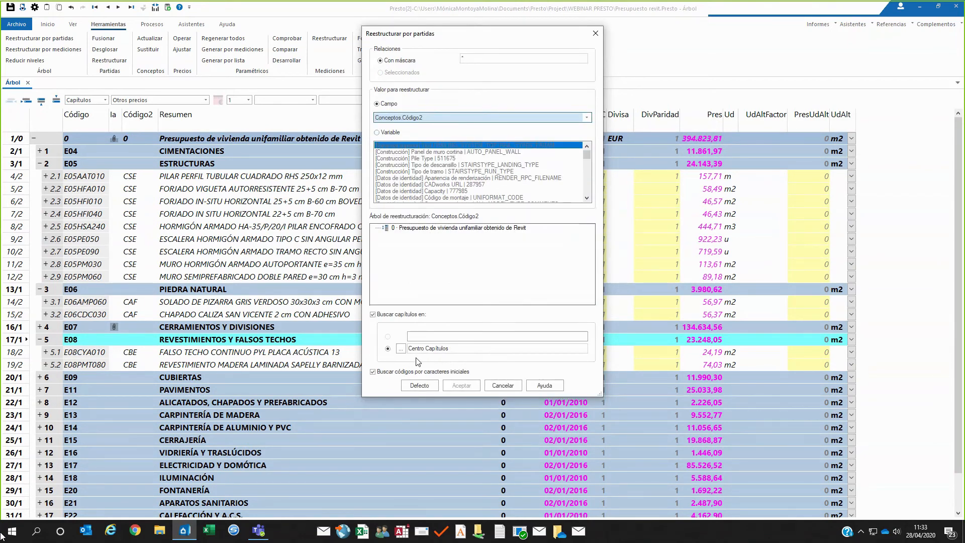
left_click(401, 350)
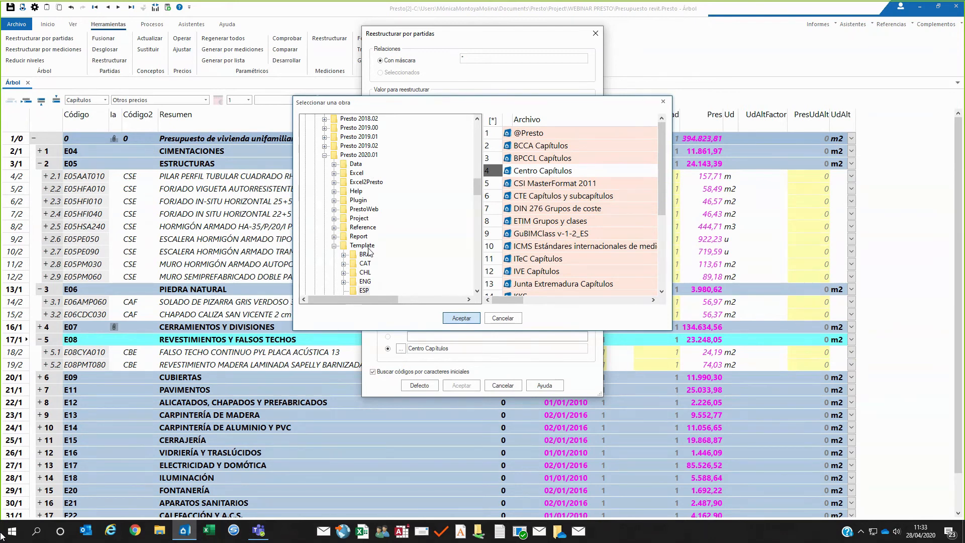
left_click(492, 198)
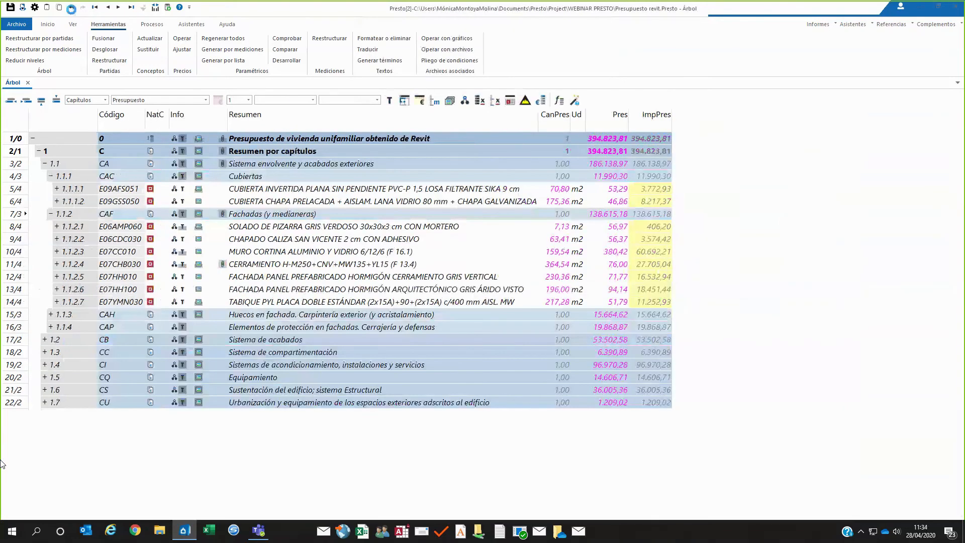
left_click(71, 9)
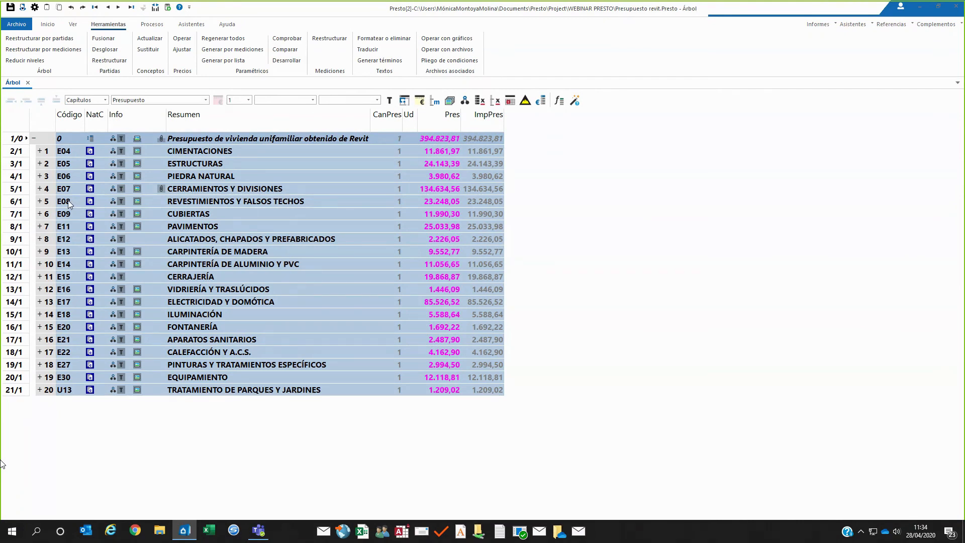
Preview restructuring by partidas with the Conceptos.Código field and chapters from Centro Capítulos, and close the dialog without applying it.
left_click(63, 38)
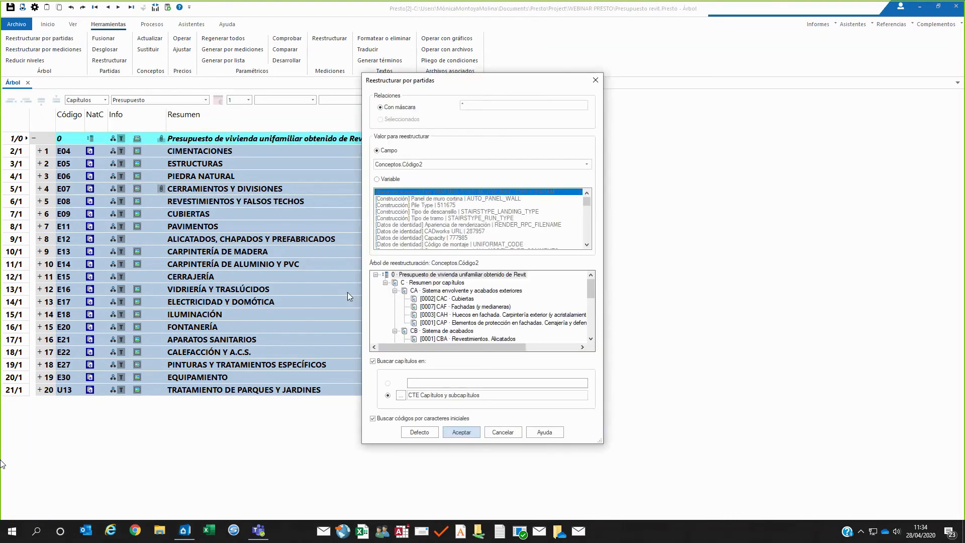
left_click(413, 164)
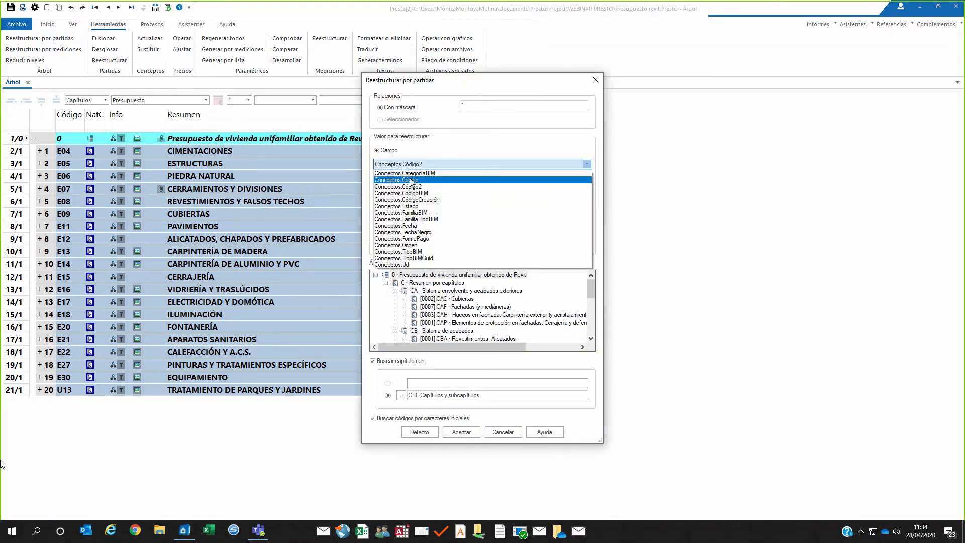
left_click(411, 180)
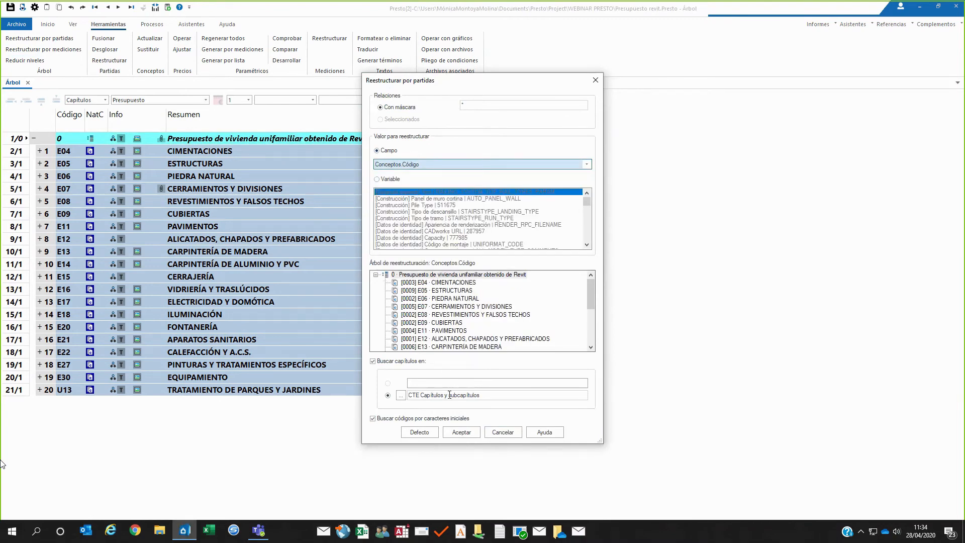
left_click(401, 397)
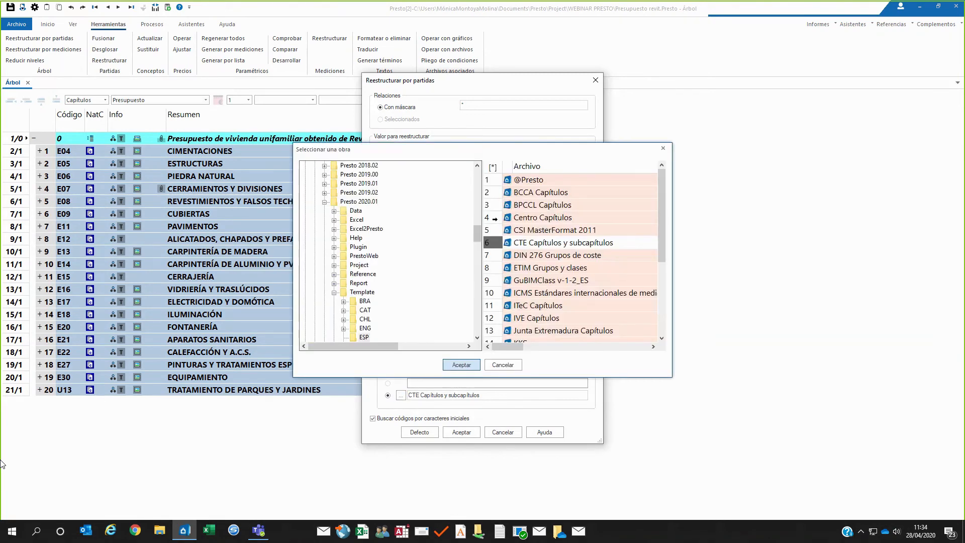
left_click(495, 219)
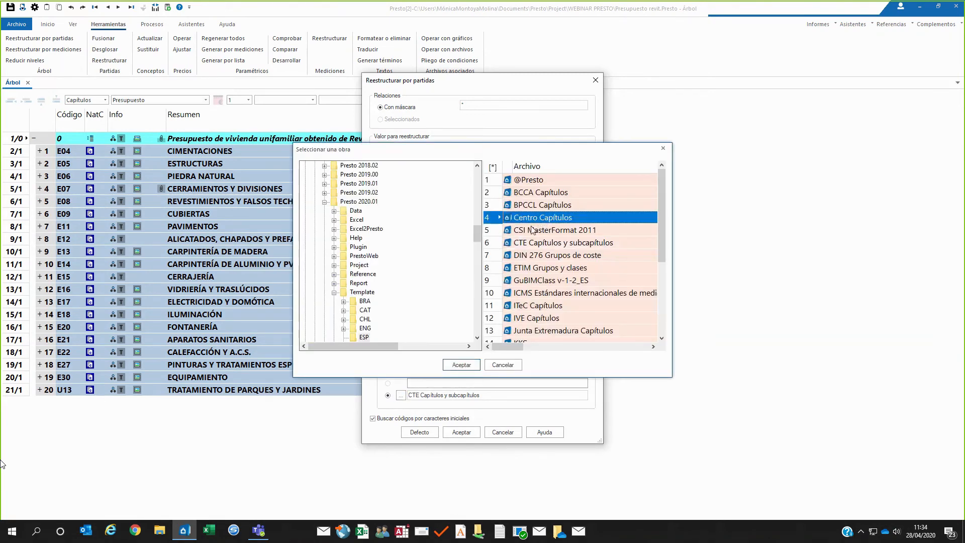
left_click(461, 365)
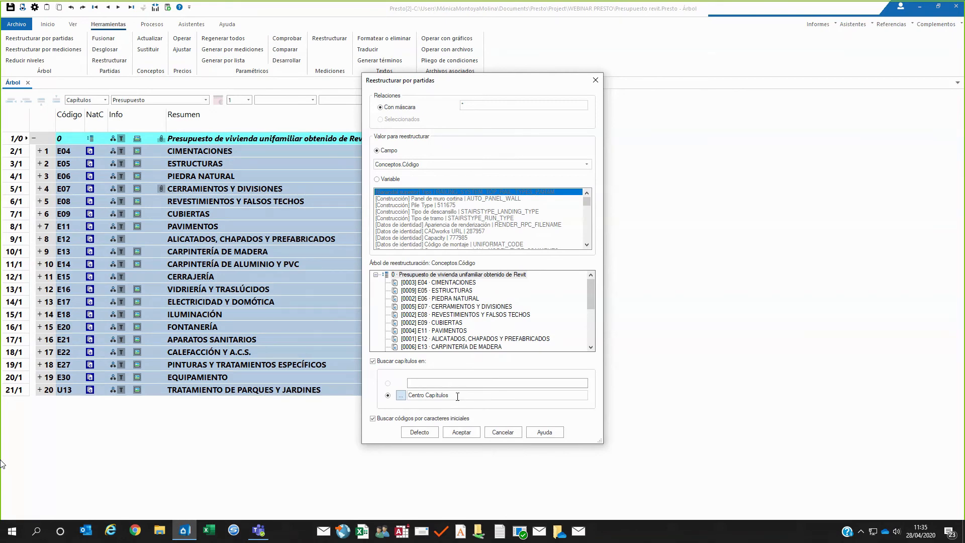
left_click(595, 80)
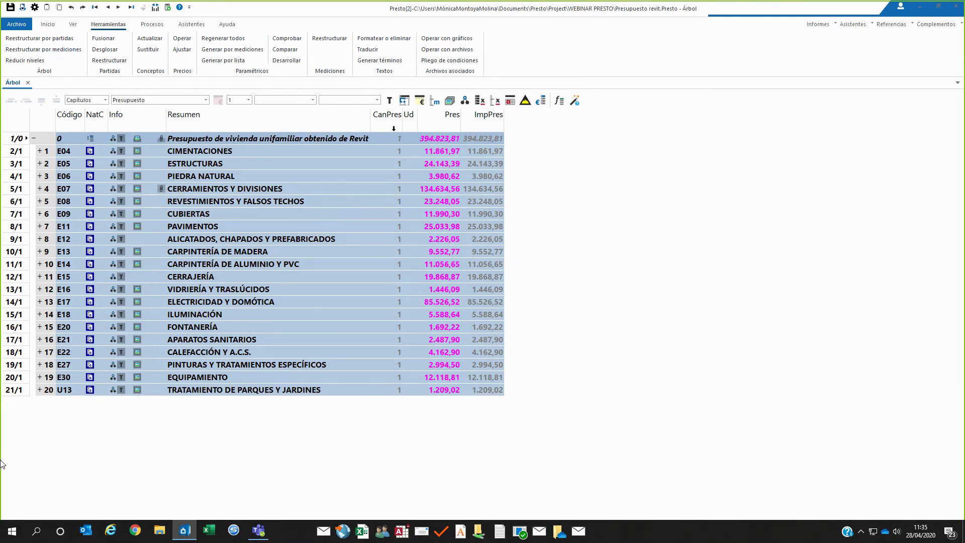
Show the measurements of the first CIMENTACIONES item, E04CAM050, in an enlarged Mediciones window to examine their Espacio values.
left_click(434, 101)
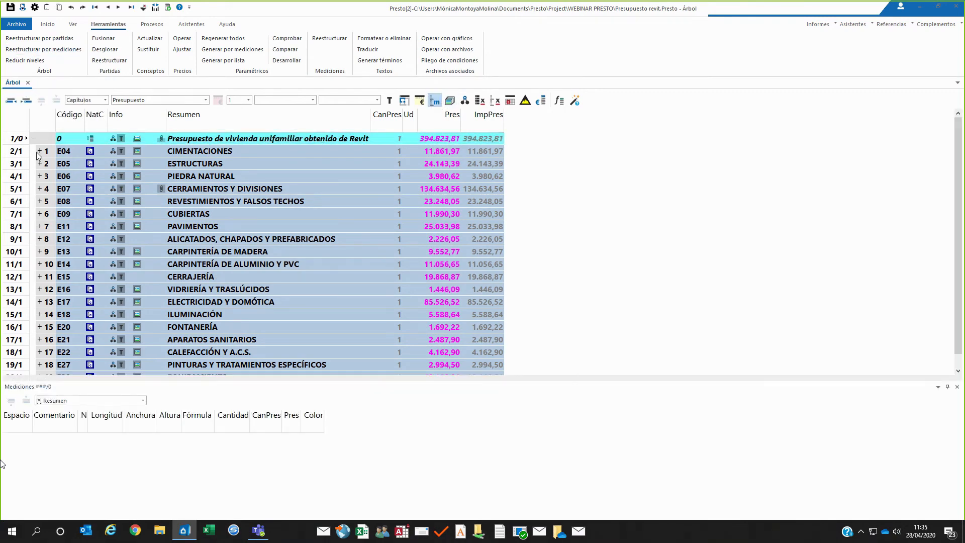
left_click(39, 151)
left_click(217, 164)
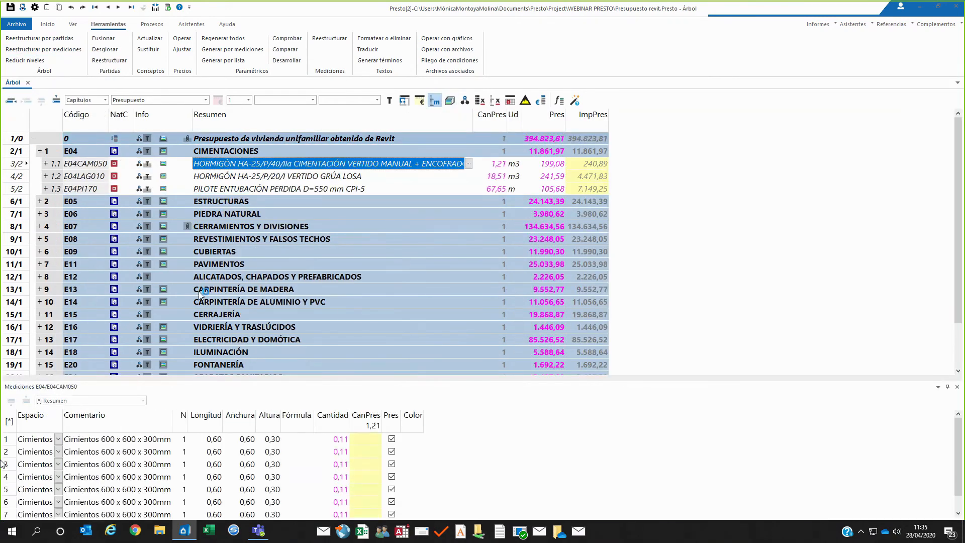
left_click_drag(200, 377, 213, 255)
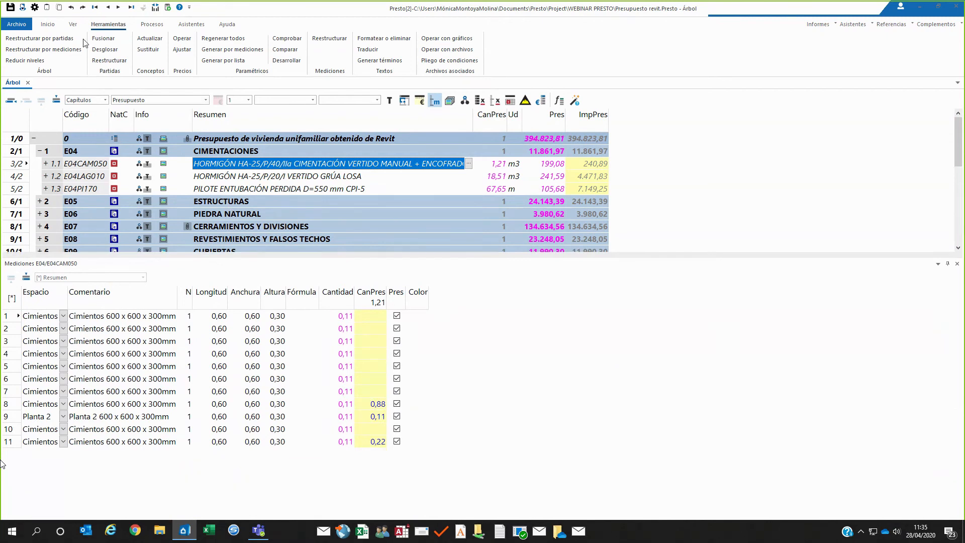
Review the project's Espacios list, including Cimientos and Línea de la azotea, and return to the budget tree.
left_click(73, 24)
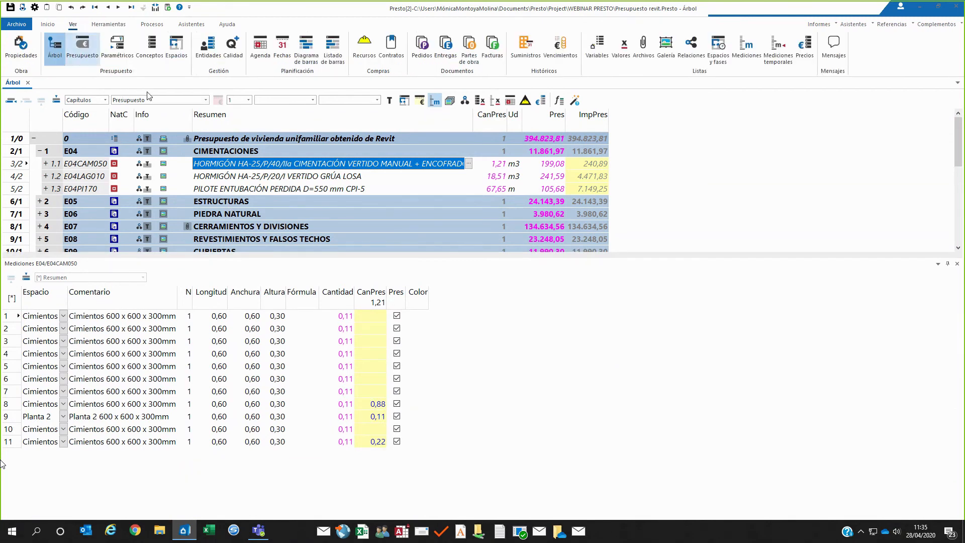
left_click(158, 52)
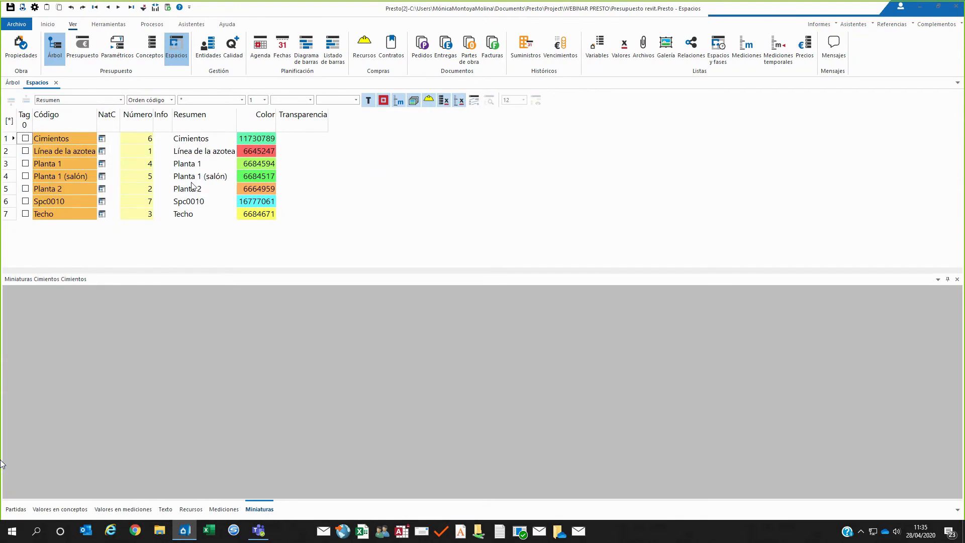
left_click(193, 139)
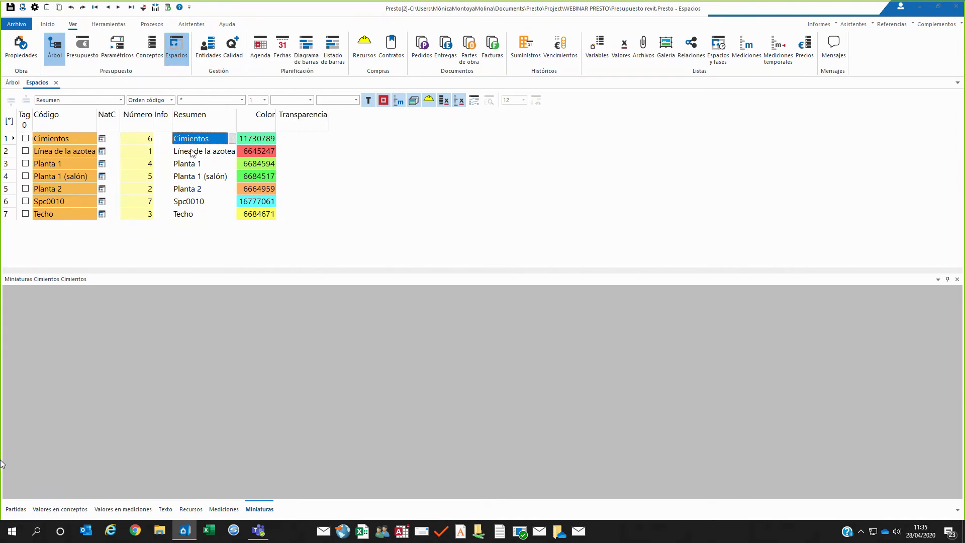
left_click(191, 149)
left_click(193, 140)
left_click(191, 149)
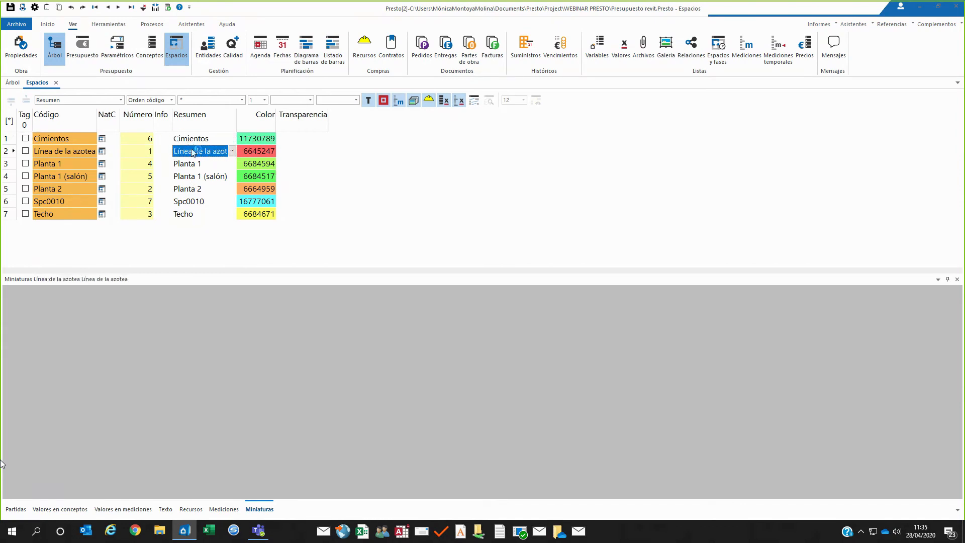
left_click(15, 84)
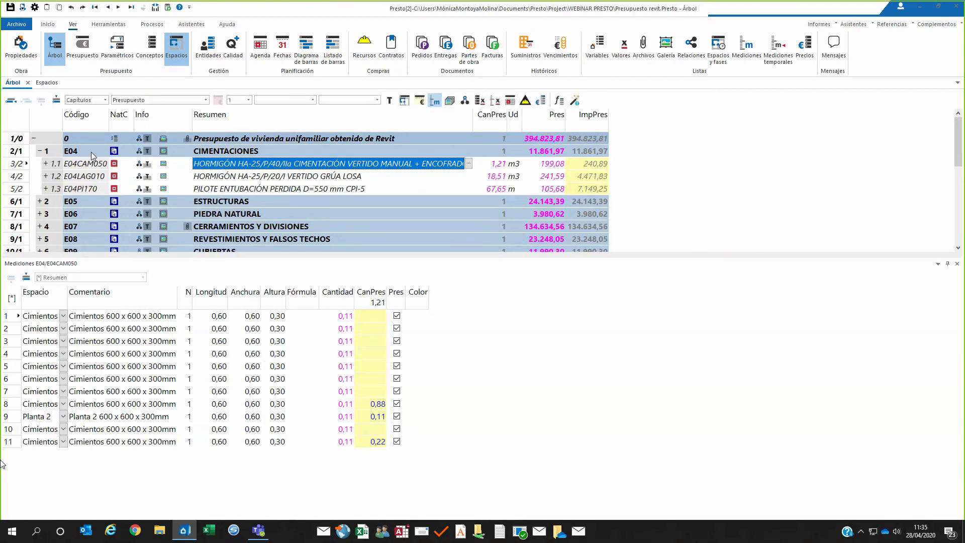
Restructure the budget by mediciones using the Mediciones.Espacio field, and hide the Mediciones window.
left_click(108, 24)
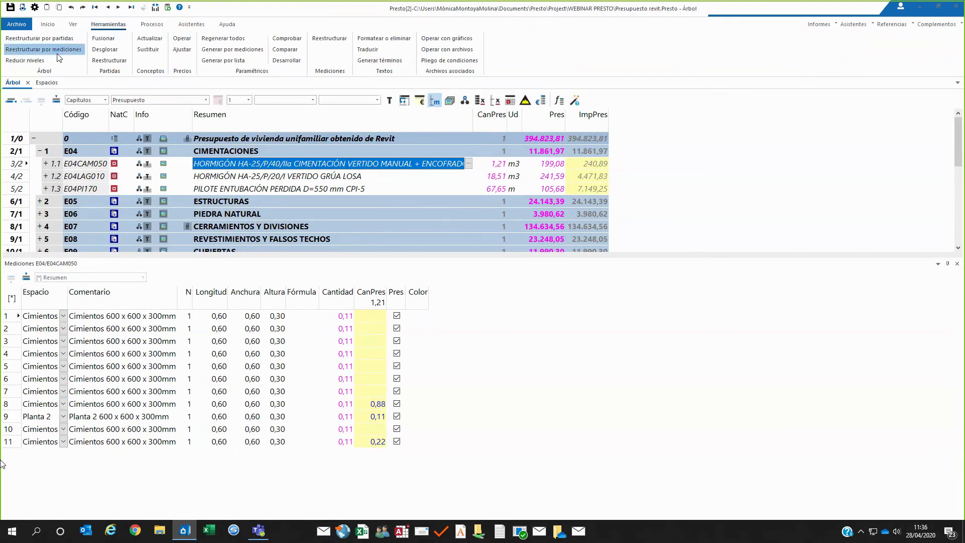
left_click(58, 52)
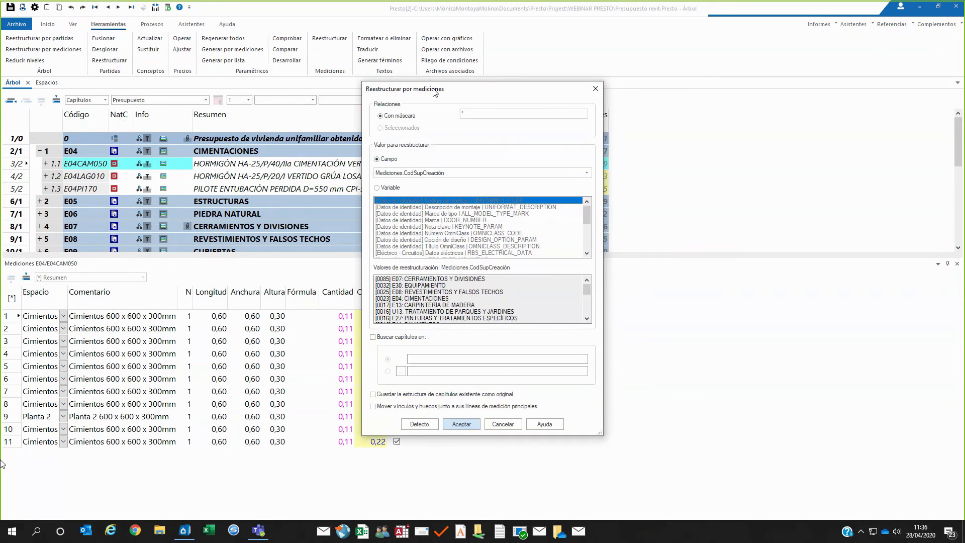
left_click(433, 173)
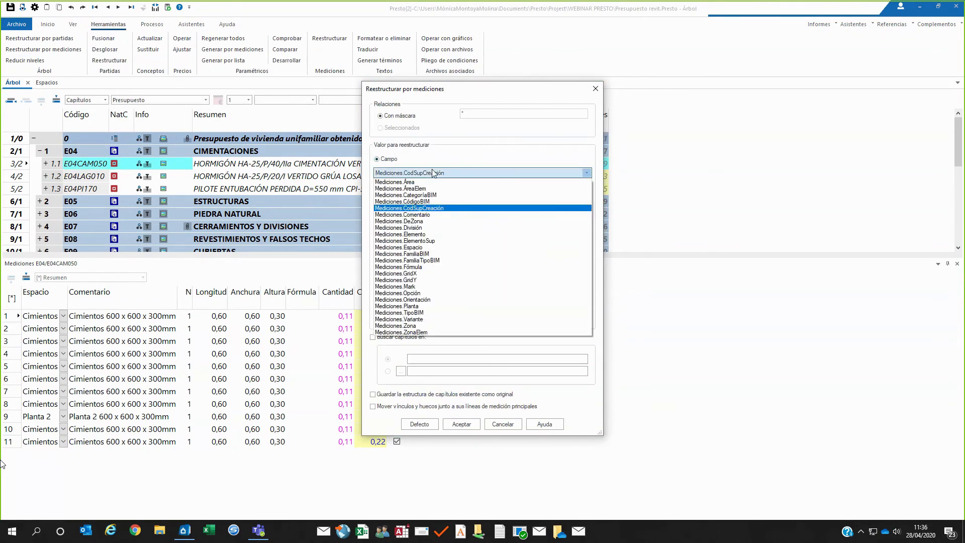
left_click(419, 248)
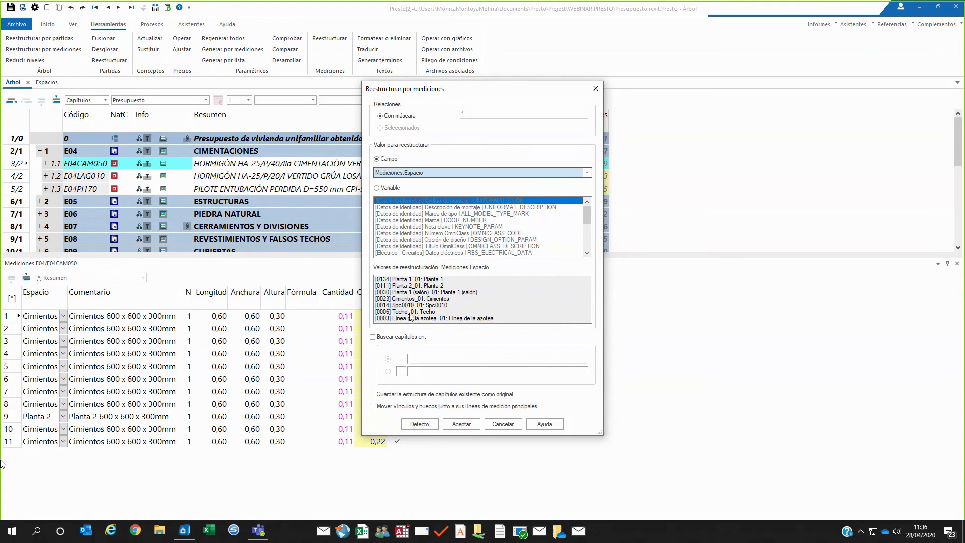
left_click(461, 424)
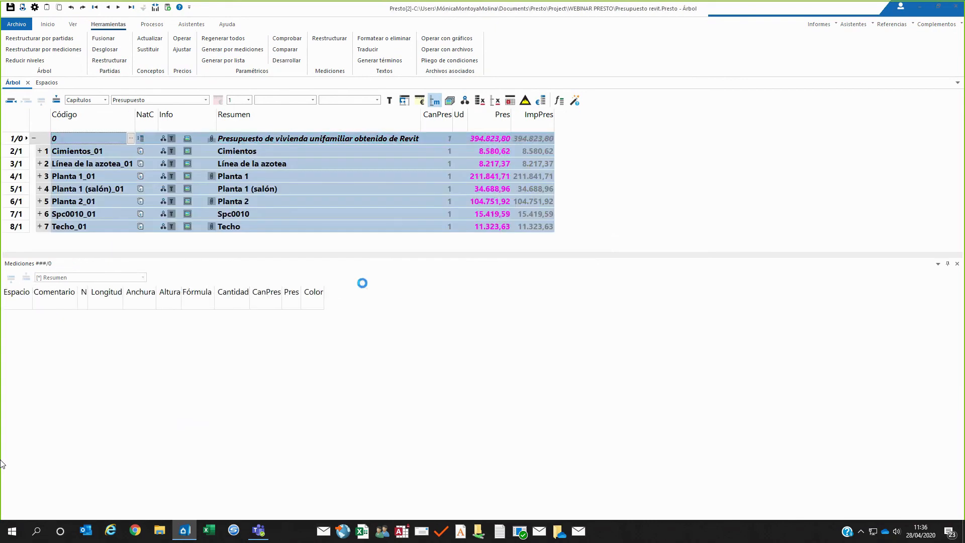
left_click(435, 100)
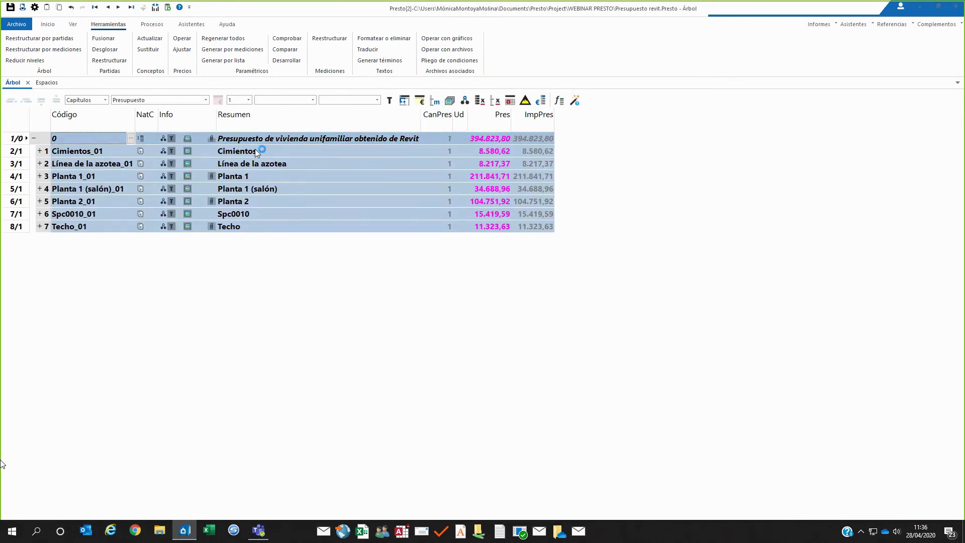
Examine the items under the Cimientos, Línea de la azotea, Planta 1 and Planta 1 (salón) chapters, and collapse them again.
left_click(40, 151)
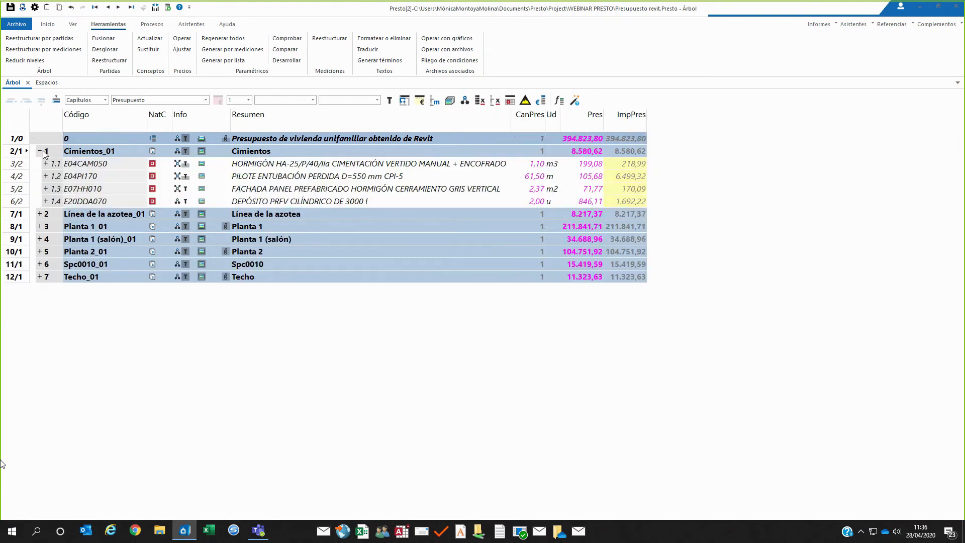
left_click(40, 214)
left_click(40, 239)
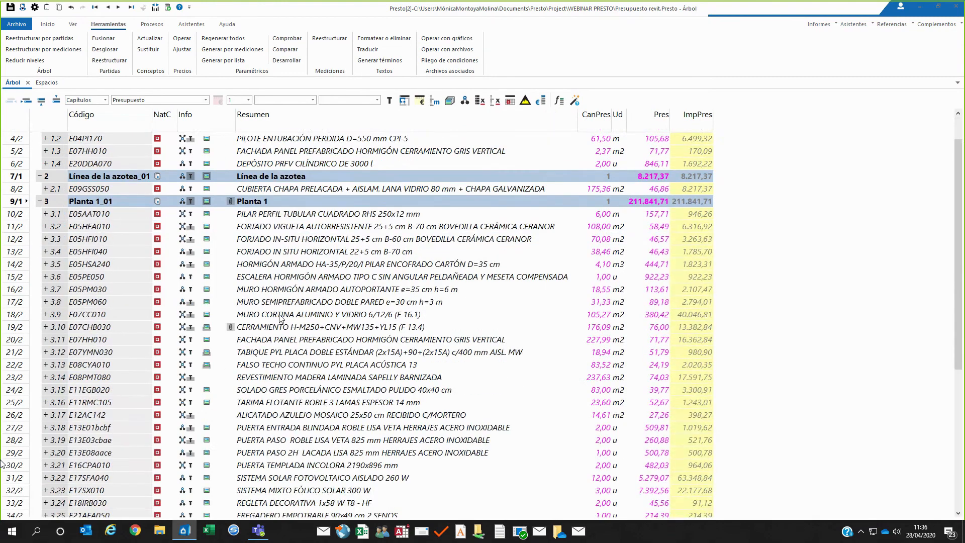
left_click(40, 239)
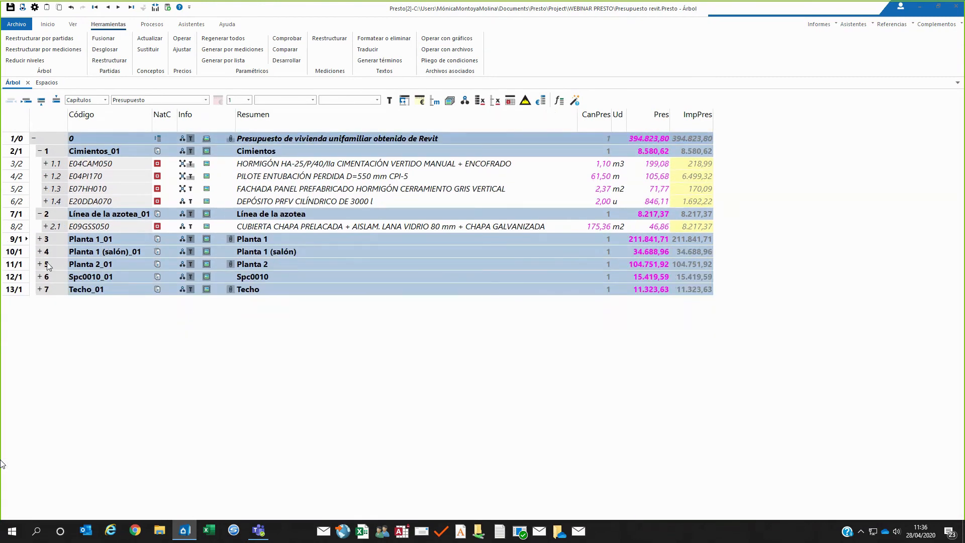
left_click(40, 252)
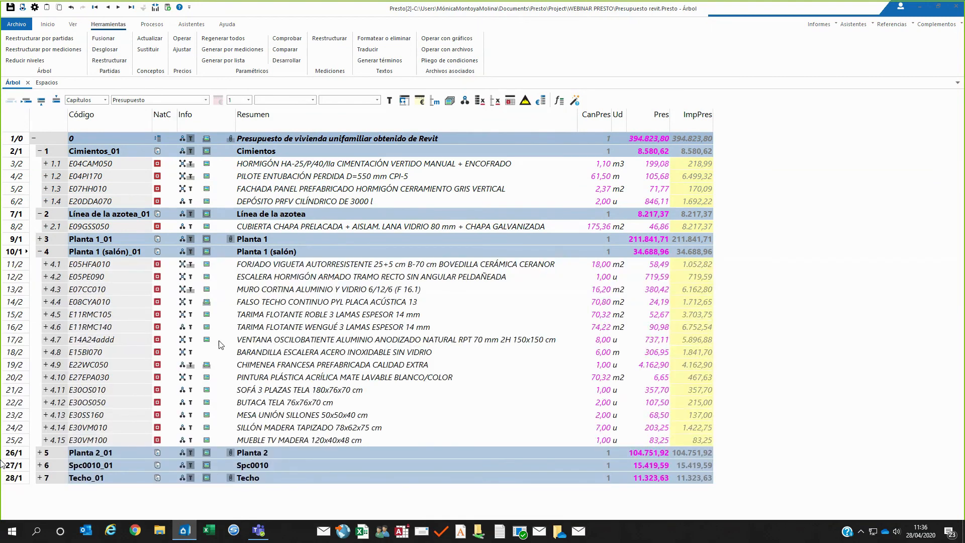
left_click(40, 251)
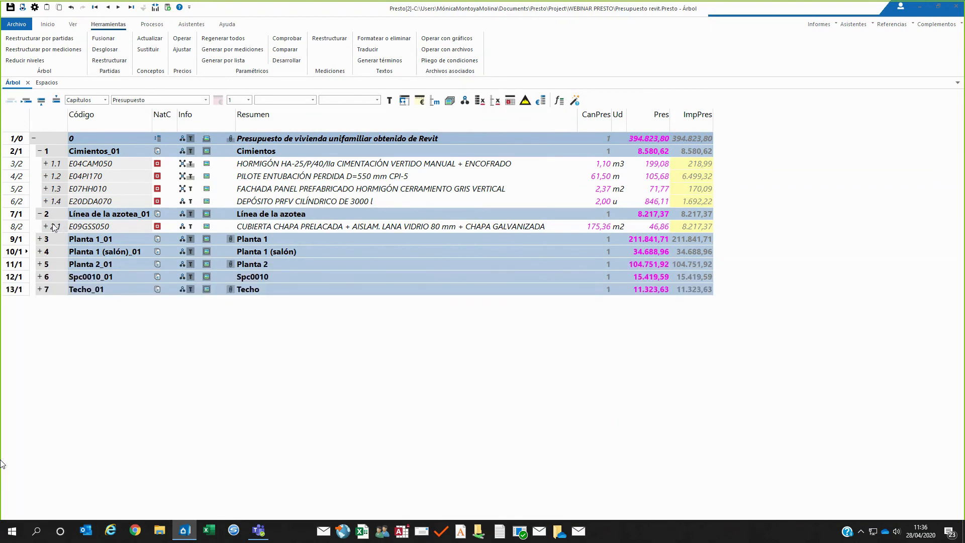
left_click(40, 214)
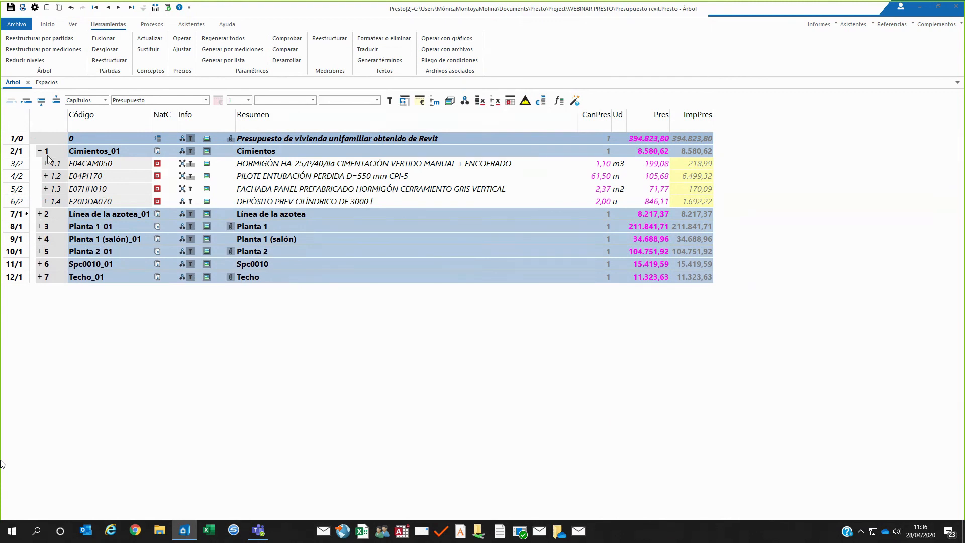
left_click(39, 151)
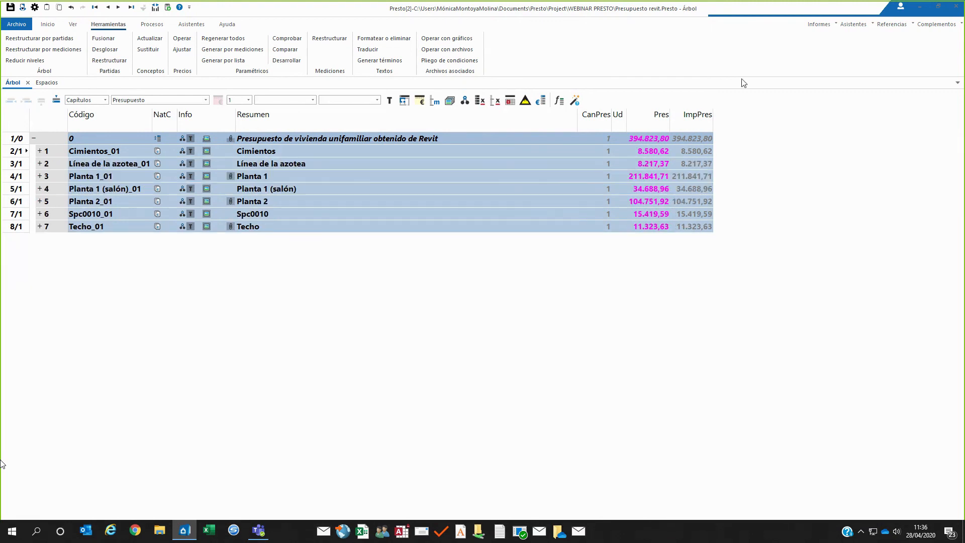
Preview the Presupuesto y mediciones report with its default options, examine the first page enlarged, and return to the report options.
left_click(819, 24)
mouse_move(827, 35)
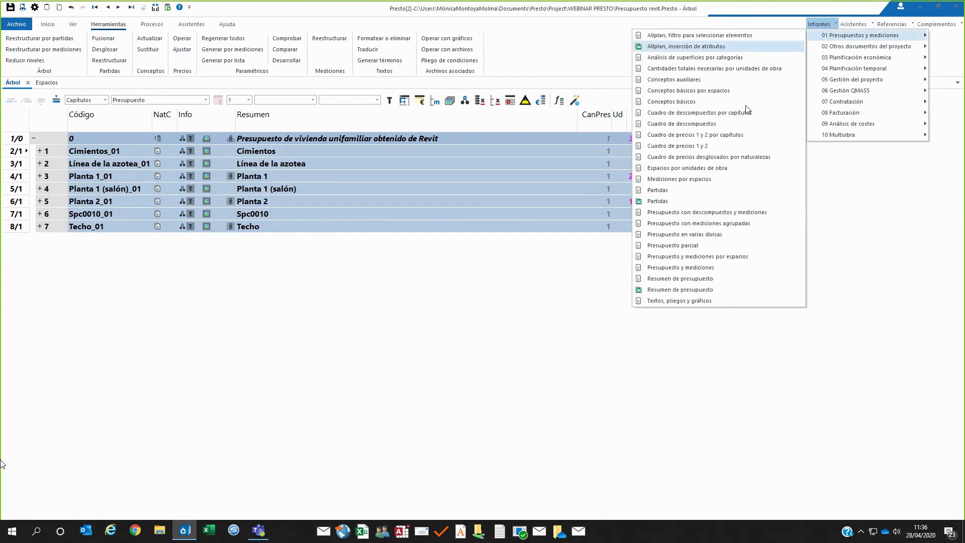
left_click(697, 267)
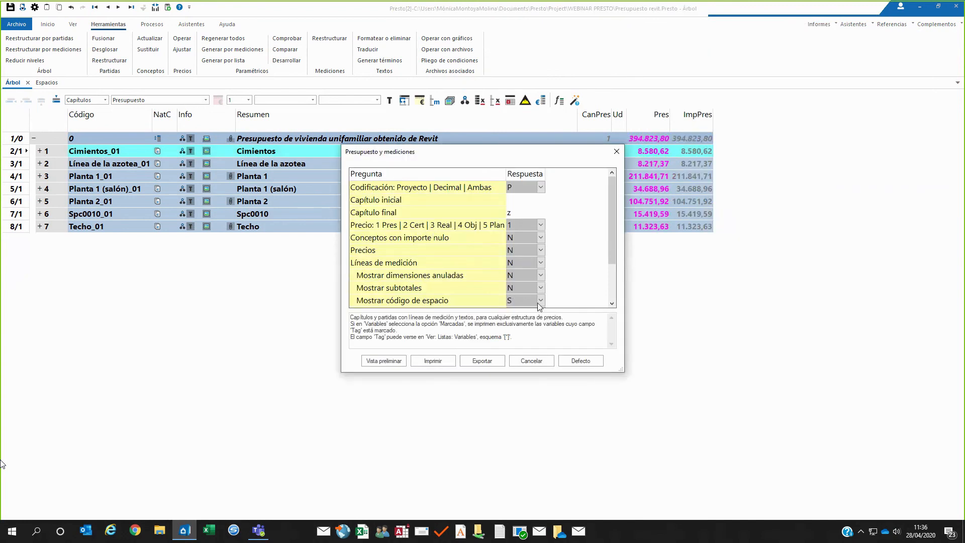
left_click(581, 361)
left_click(384, 361)
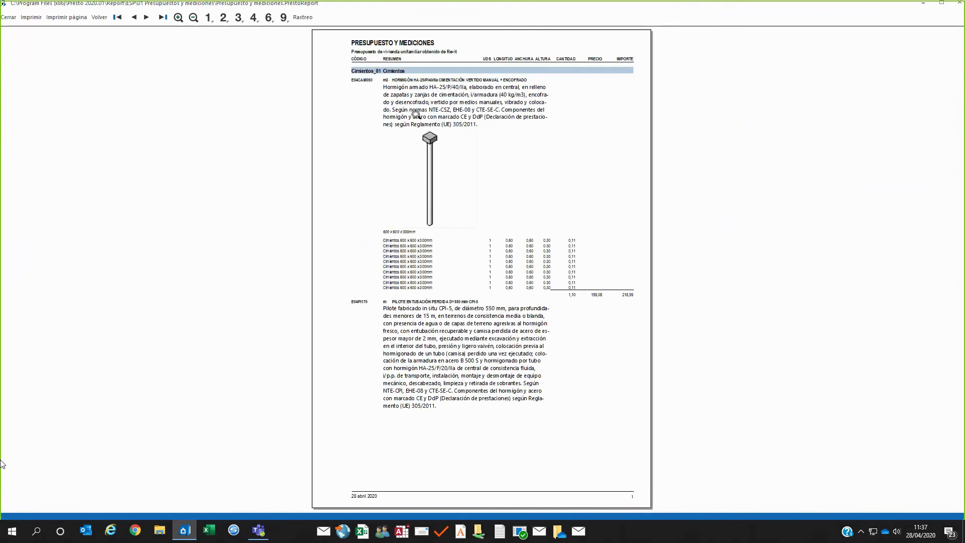
left_click(405, 74)
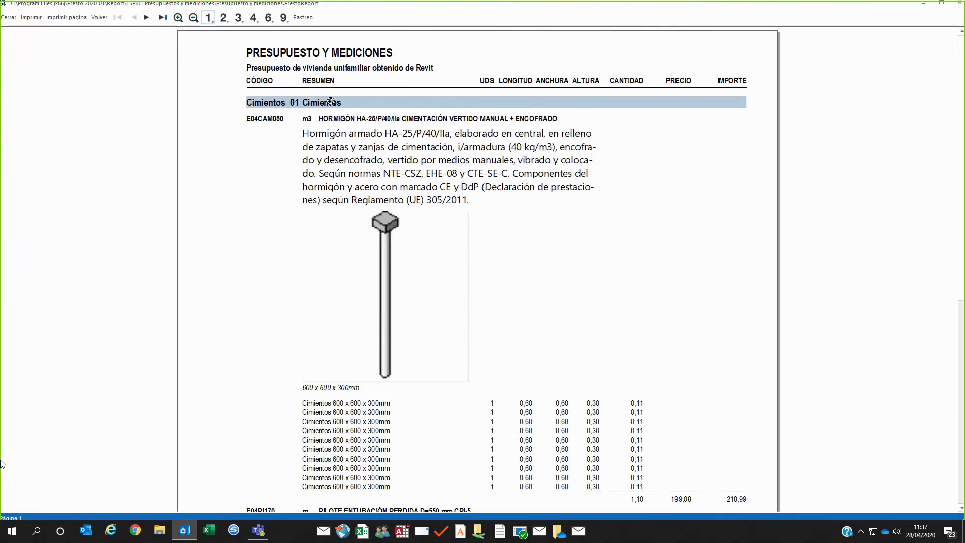
left_click(99, 17)
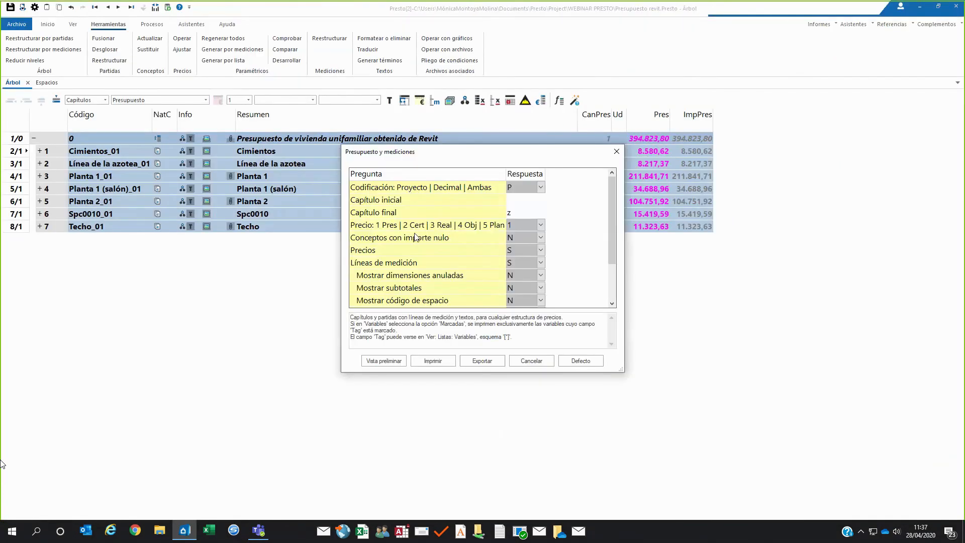
Set the report's Gráficos option to N, preview it again to examine the Cimientos and Línea de la azotea chapters, and close the preview.
scroll(503, 289, "down", 2)
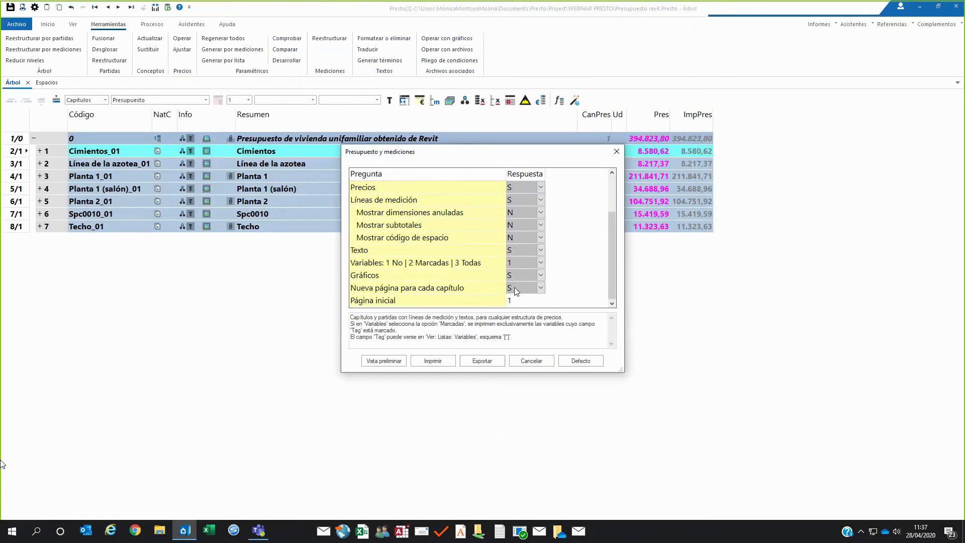
left_click(541, 276)
left_click(524, 302)
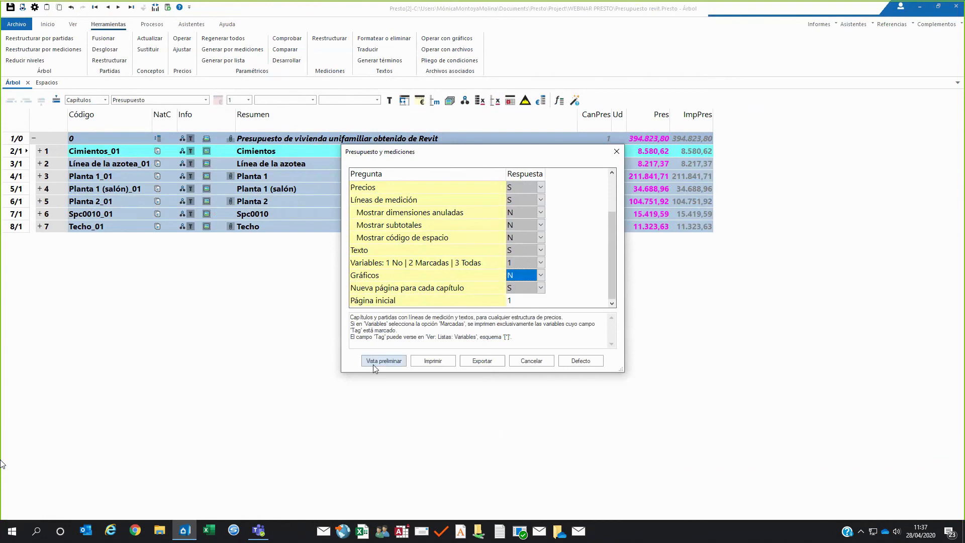
left_click(378, 361)
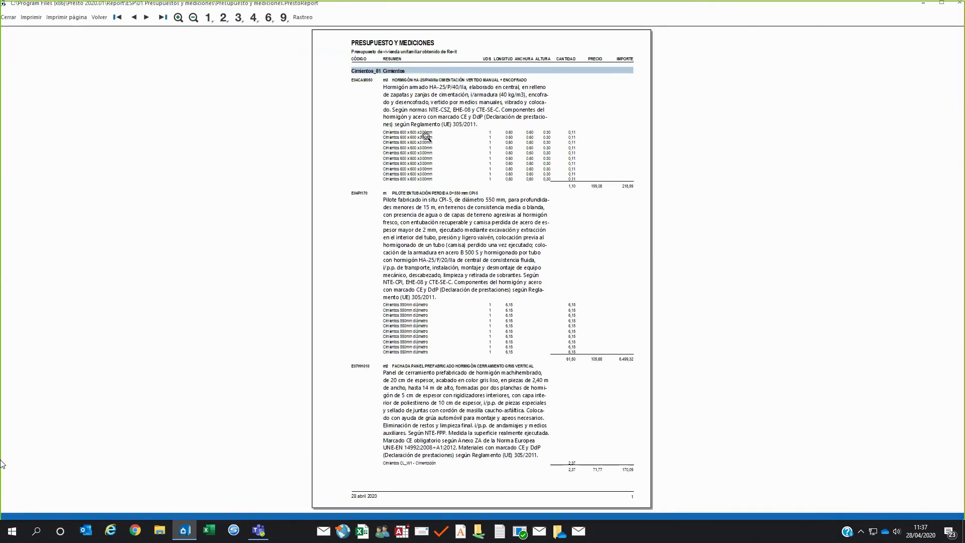
left_click(398, 81)
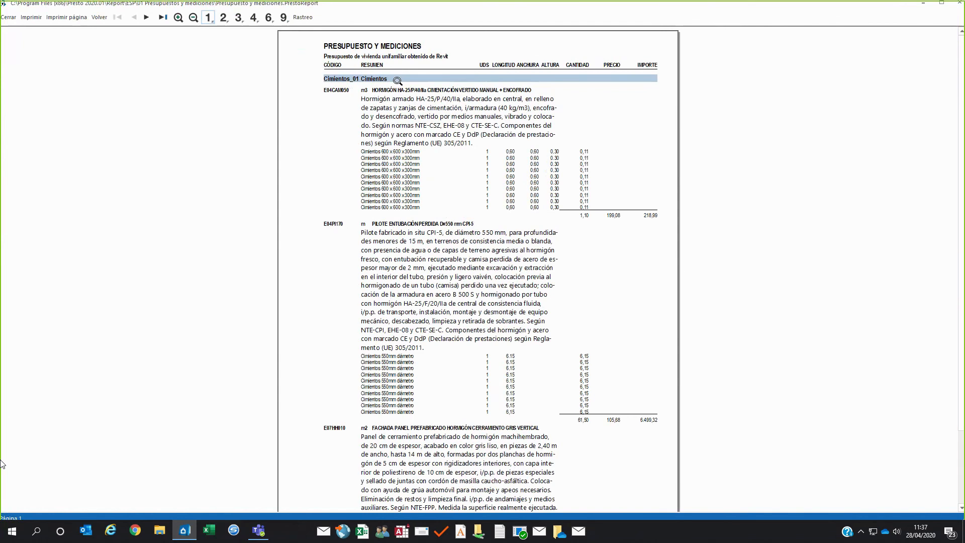
left_click(153, 21)
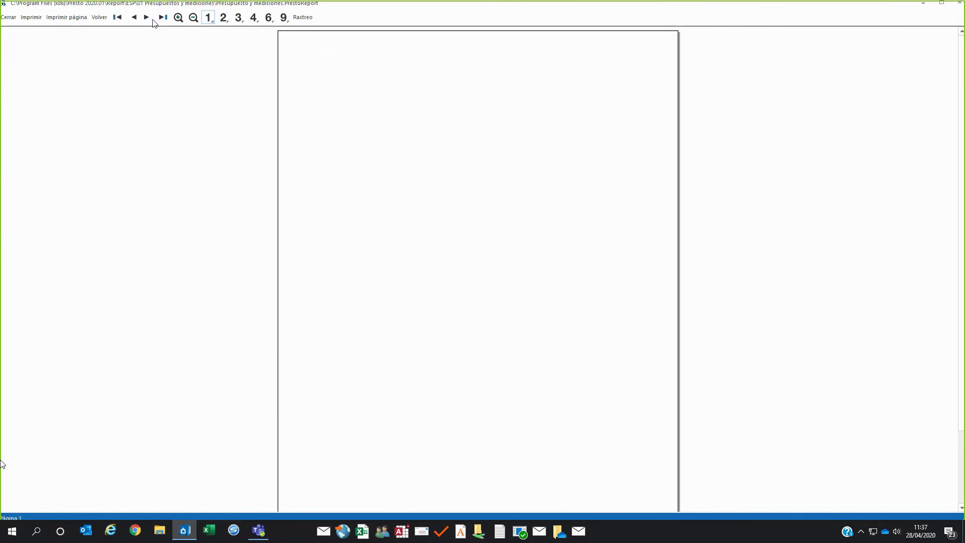
left_click(152, 20)
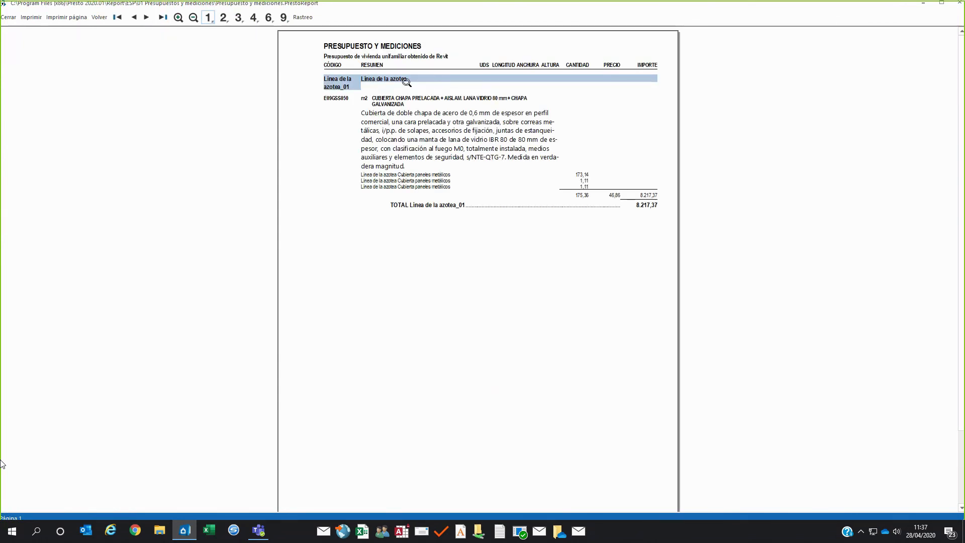
left_click(11, 19)
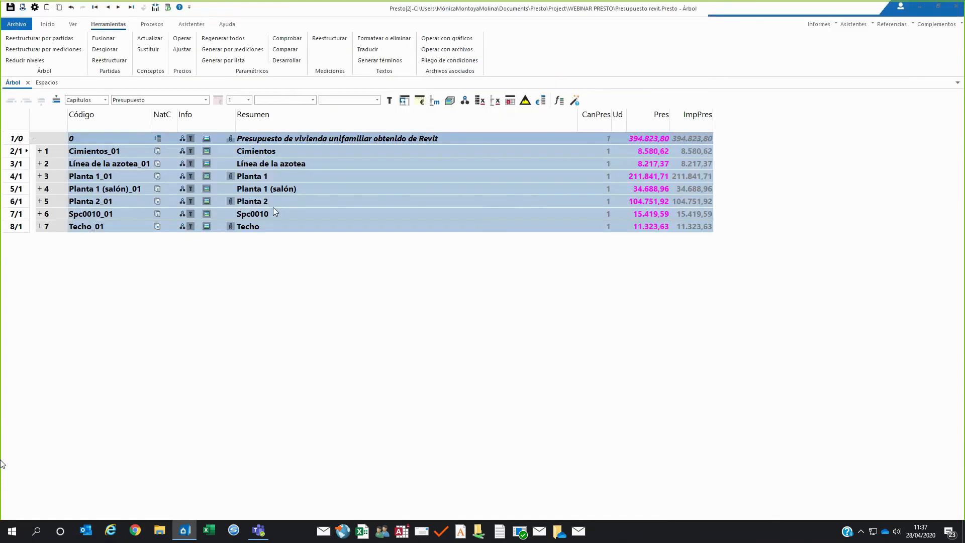
Try to undo the last operation, review the Espacios list, and return to the budget tree.
left_click(71, 8)
left_click(50, 85)
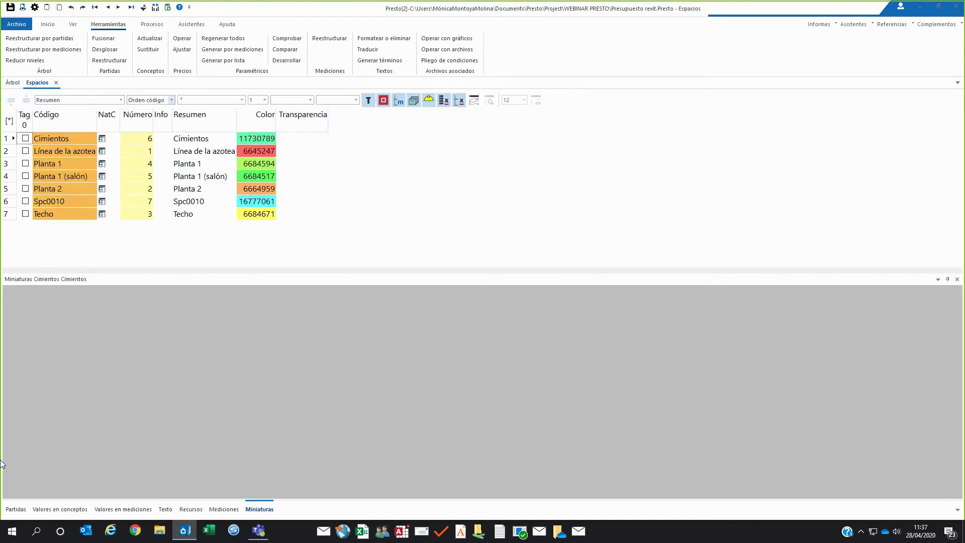
left_click(789, 441)
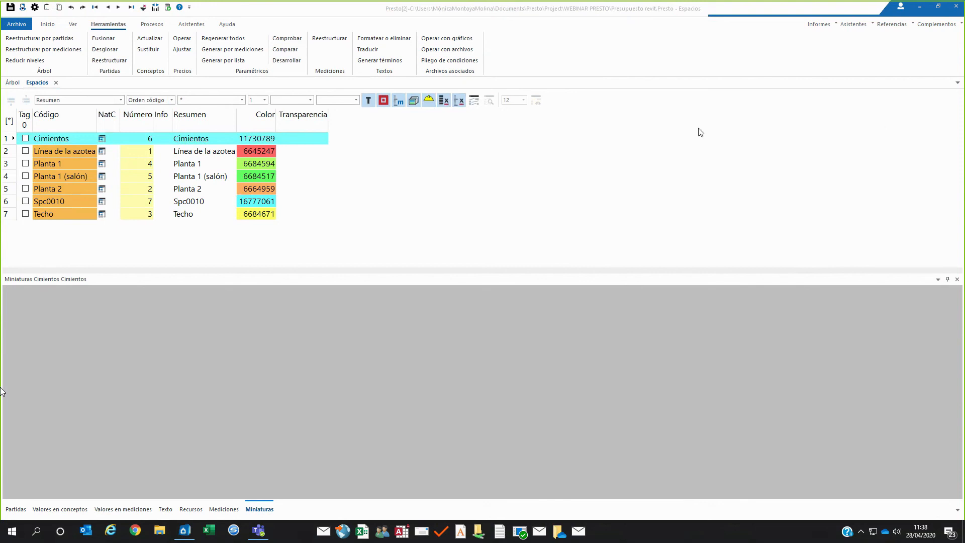
left_click(520, 129)
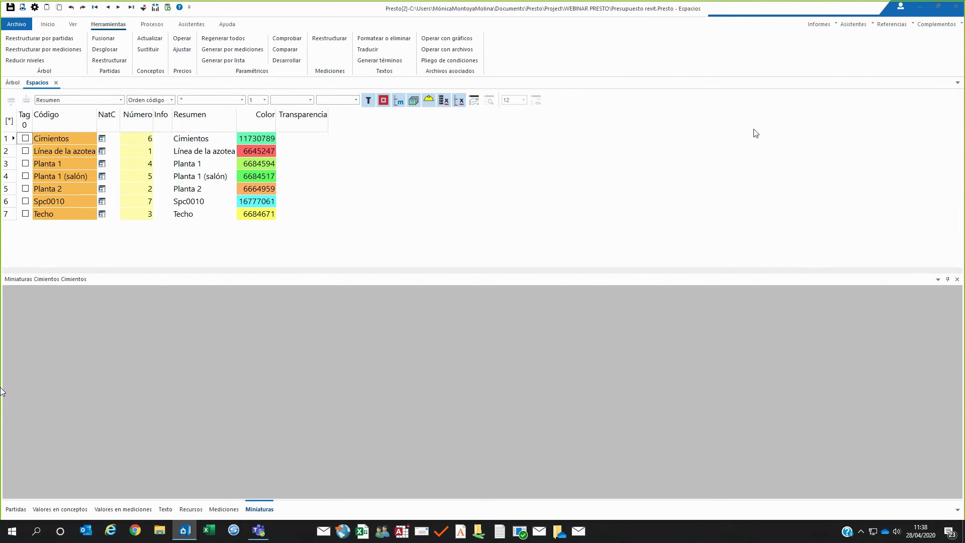
left_click(12, 83)
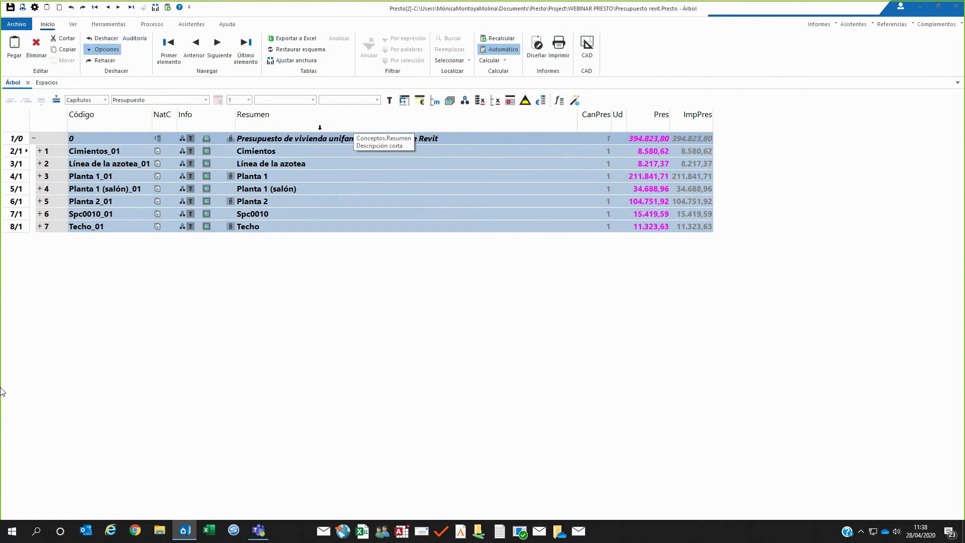
left_click(108, 24)
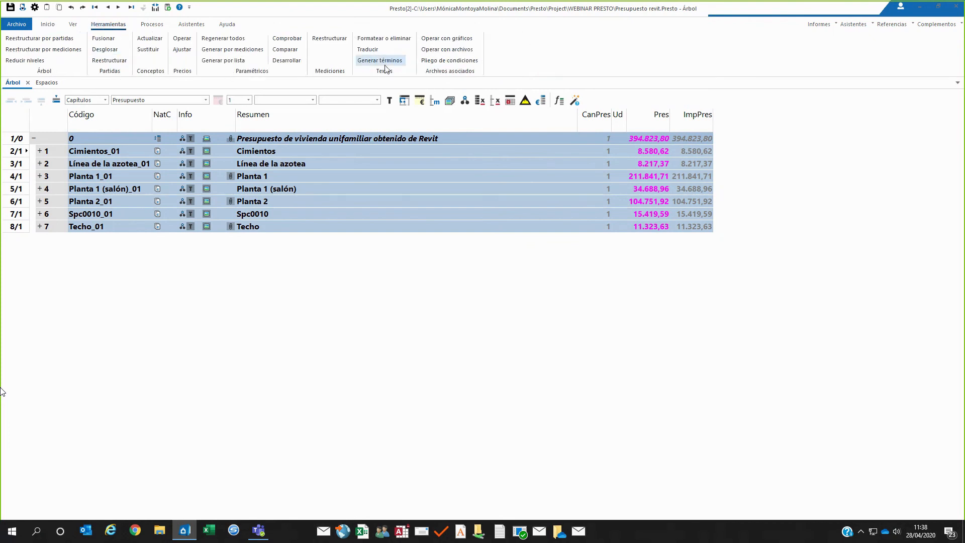
scroll(701, 66, "down", 2)
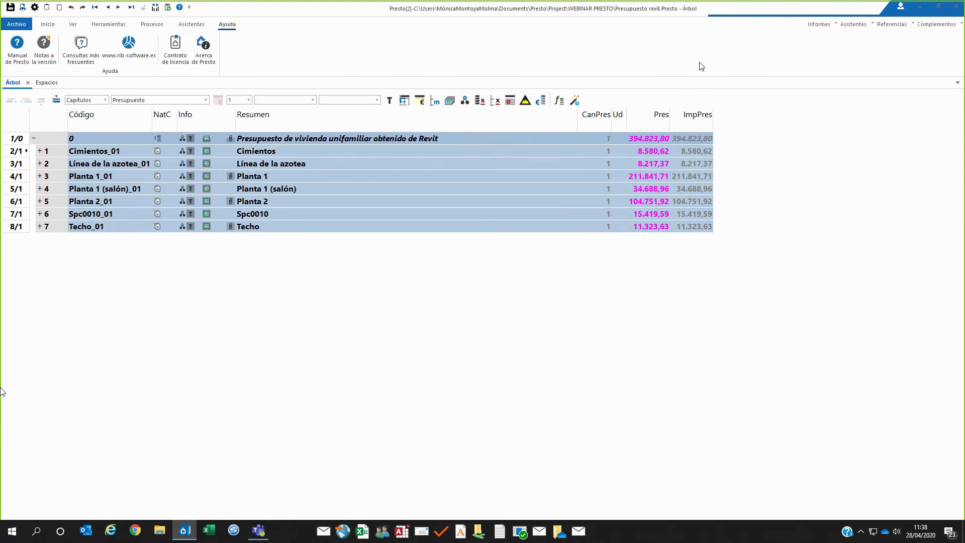
scroll(618, 91, "up", 1)
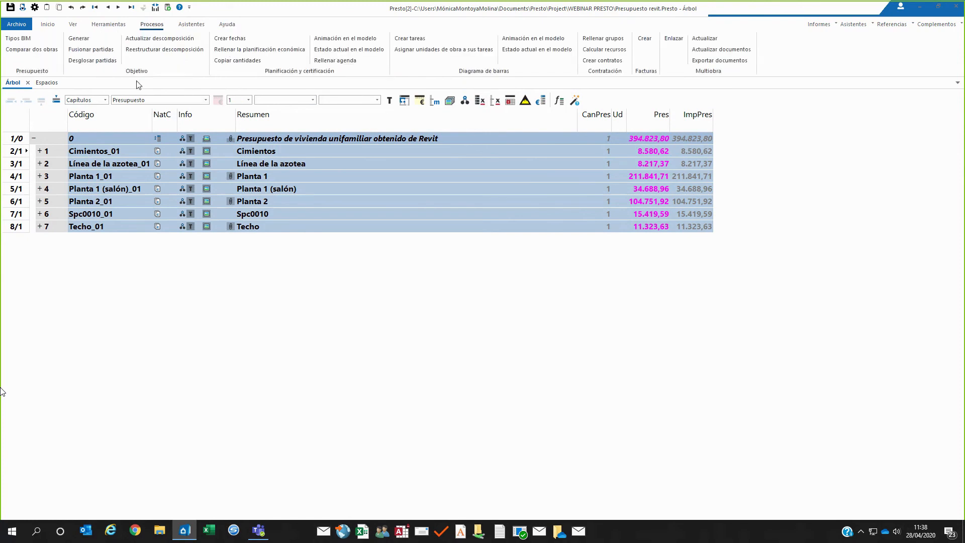
left_click(49, 24)
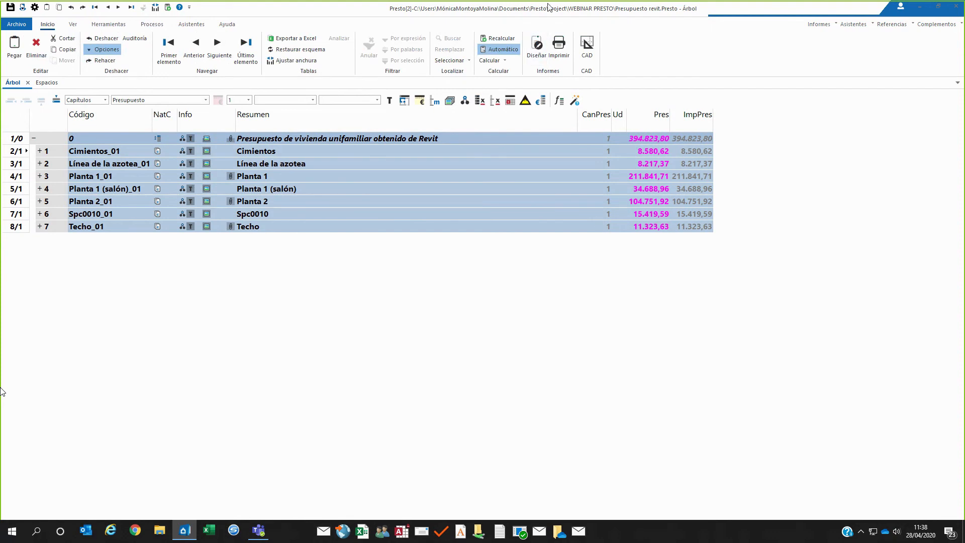
left_click(576, 18)
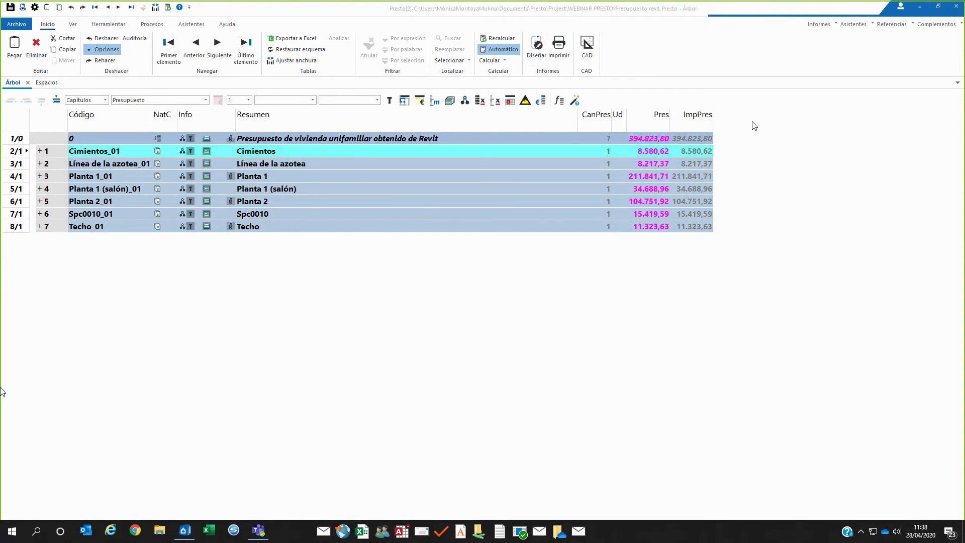